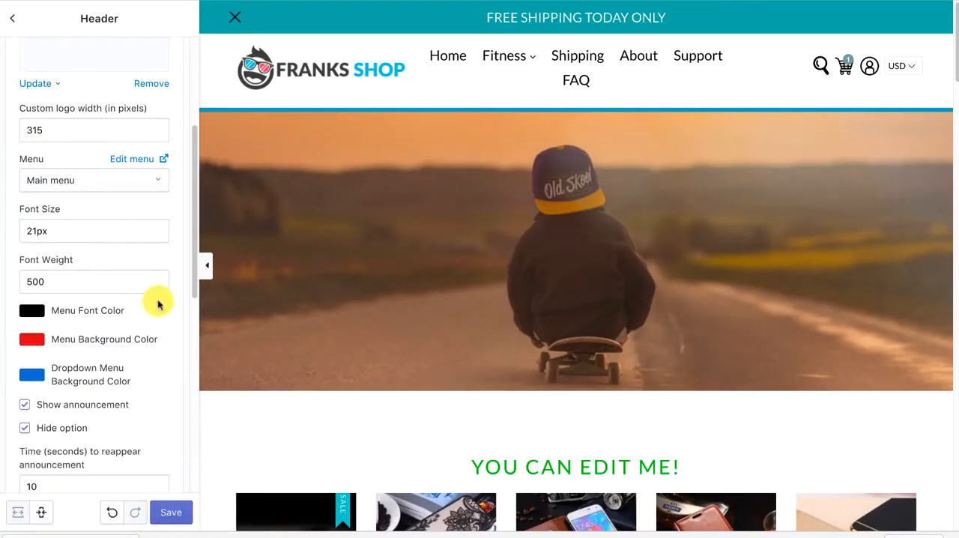
Set the header menu's background color to a very light pinkish white and its font size to 16px
{"action": "left_click", "coordinate": [33, 341]}
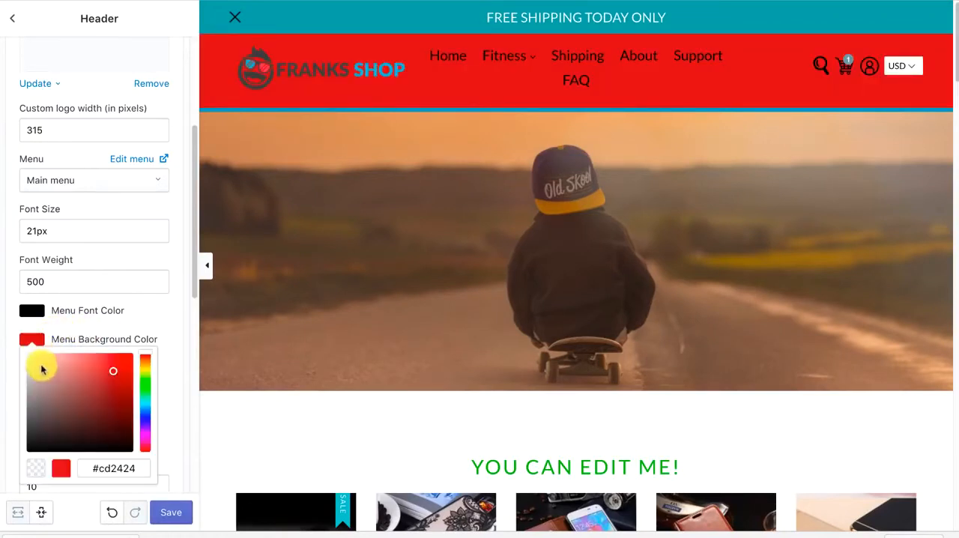
{"action": "left_click", "coordinate": [161, 314]}
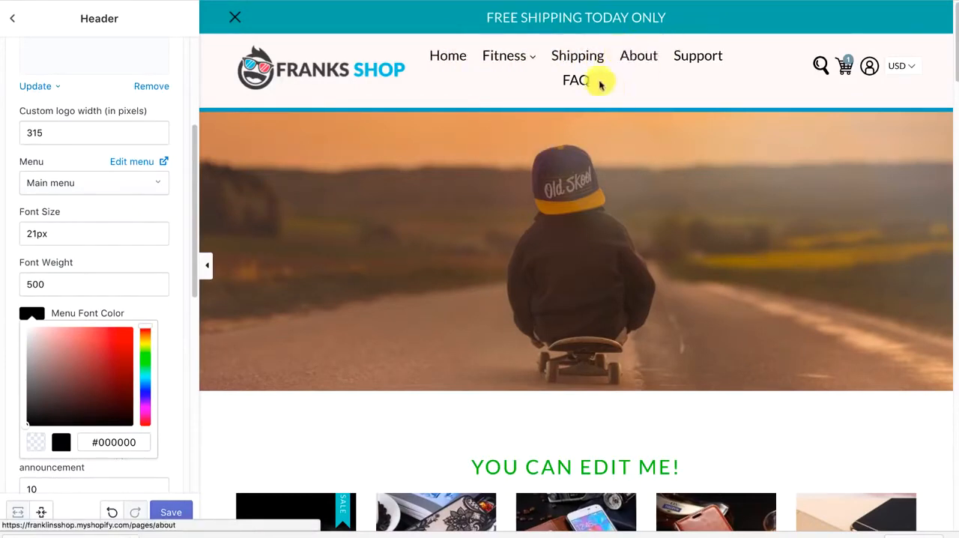
{"action": "scroll", "coordinate": [102, 229], "scroll_direction": "up", "scroll_amount": 1}
{"action": "scroll", "coordinate": [52, 233], "scroll_direction": "up", "scroll_amount": 1}
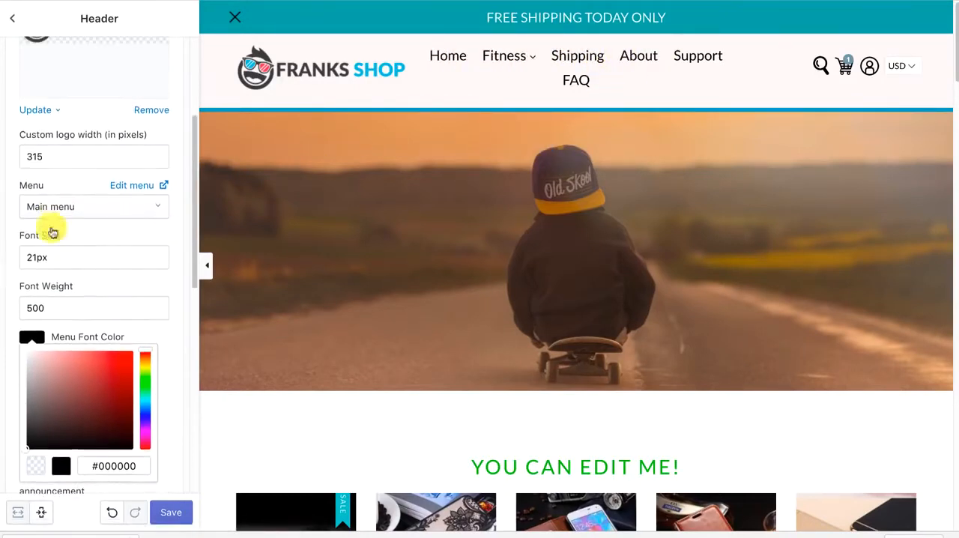
{"action": "left_click", "coordinate": [28, 256]}
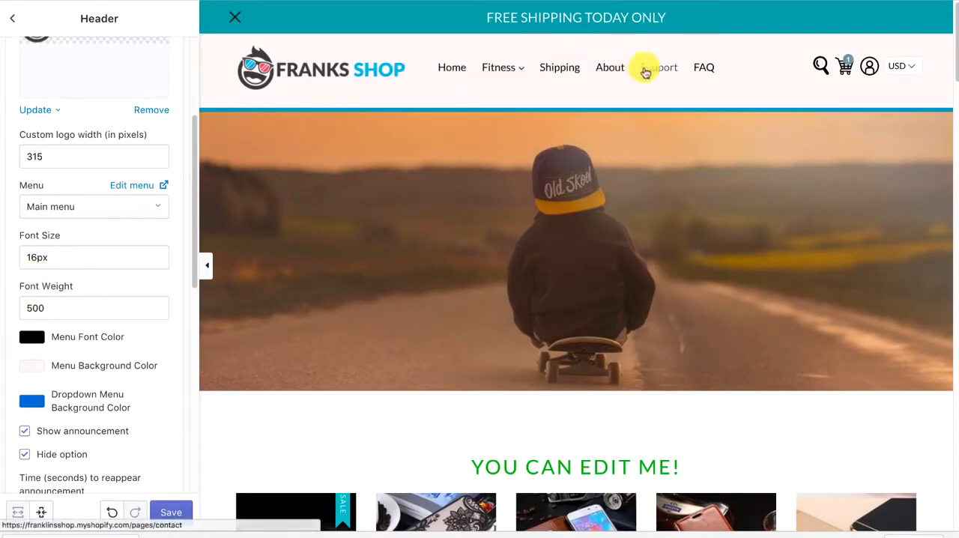
Change the header menu's font color to red
{"action": "left_click", "coordinate": [33, 338]}
{"action": "left_click", "coordinate": [116, 367]}
{"action": "left_click", "coordinate": [140, 328]}
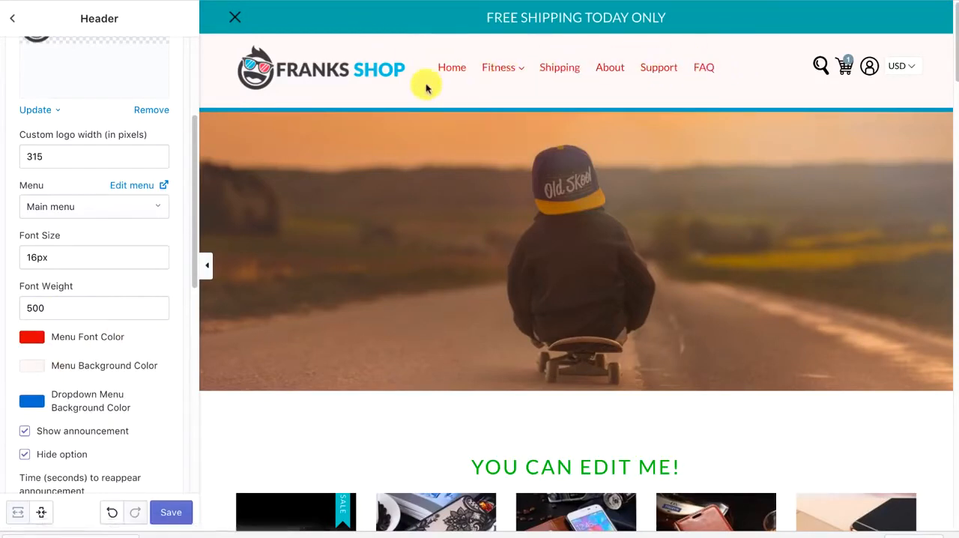
{"action": "mouse_move", "coordinate": [500, 69]}
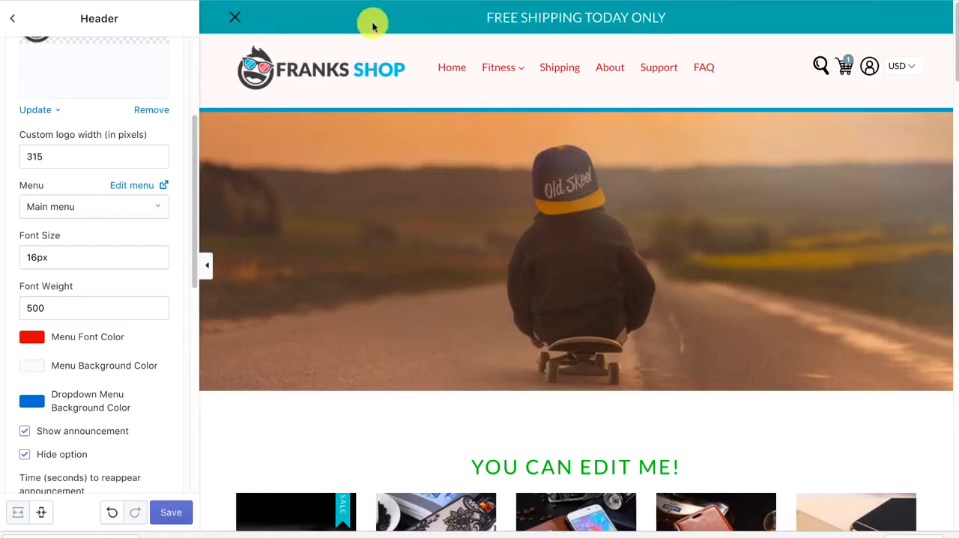
Enable the phone number display in the header and disable it again
{"action": "scroll", "coordinate": [90, 178], "scroll_direction": "down", "scroll_amount": 5}
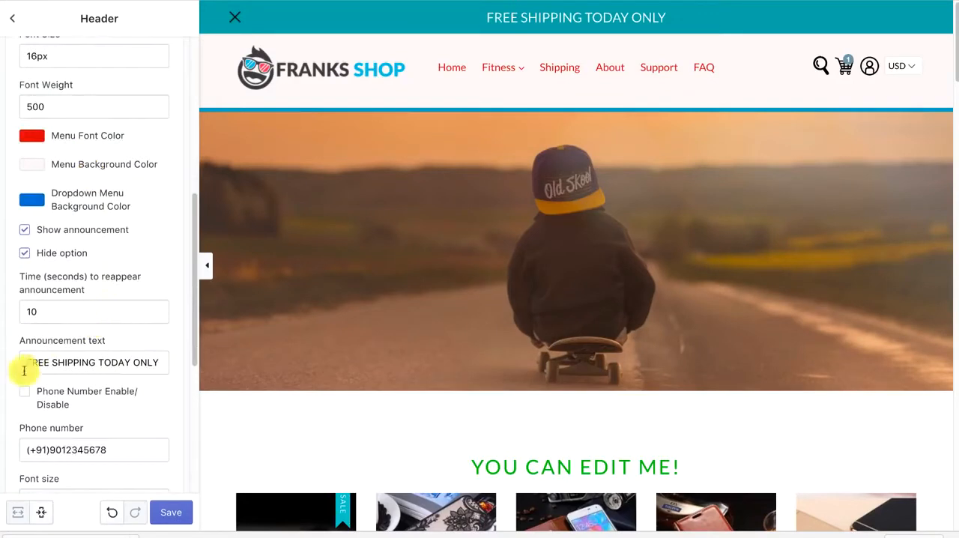
{"action": "left_click", "coordinate": [26, 394]}
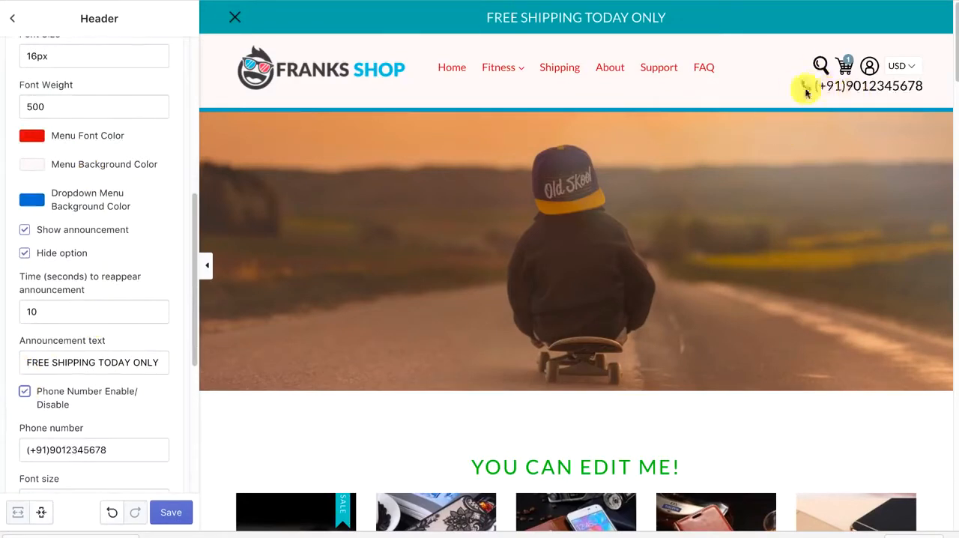
{"action": "left_click", "coordinate": [22, 394]}
Change the color of the divider below the header to magenta
{"action": "scroll", "coordinate": [19, 397], "scroll_direction": "down", "scroll_amount": 5}
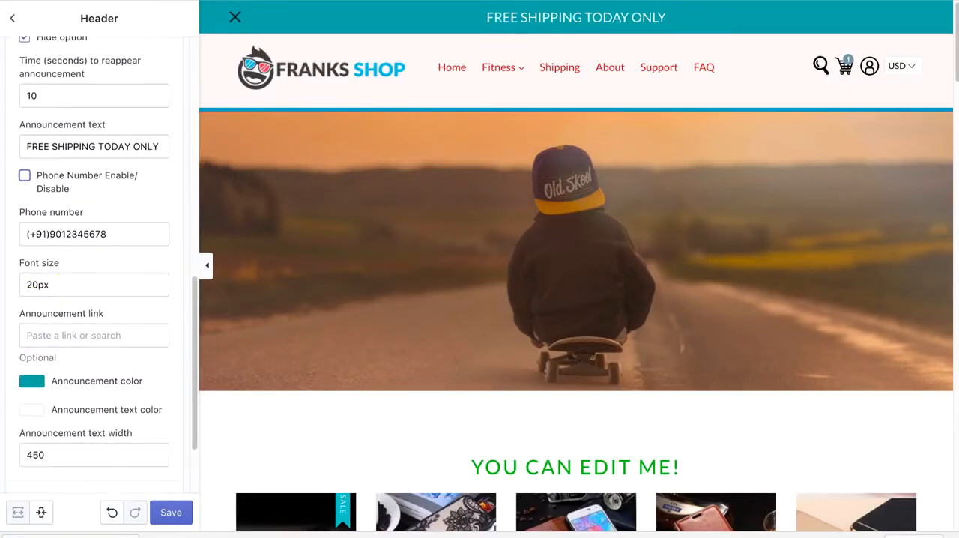
{"action": "scroll", "coordinate": [113, 326], "scroll_direction": "down", "scroll_amount": 3}
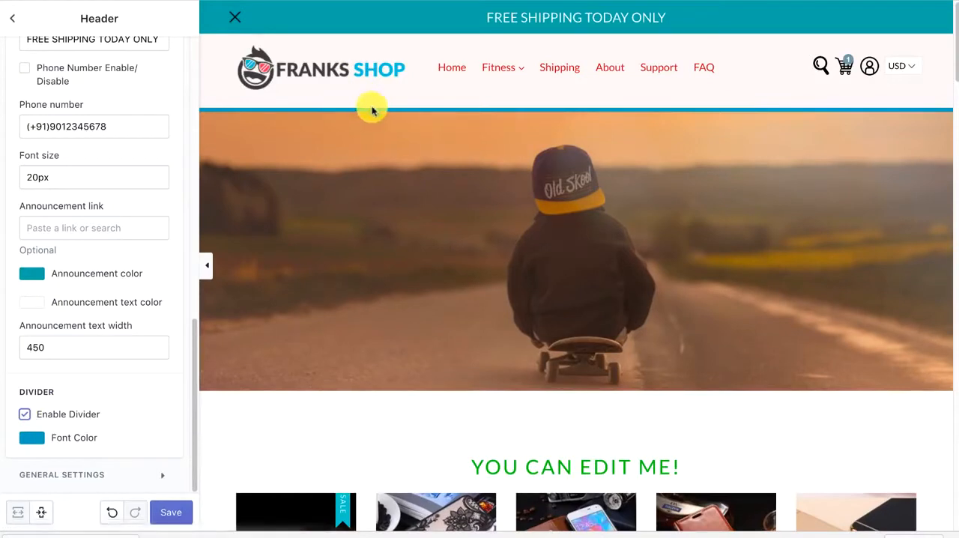
{"action": "left_click", "coordinate": [39, 439]}
{"action": "left_click", "coordinate": [141, 368]}
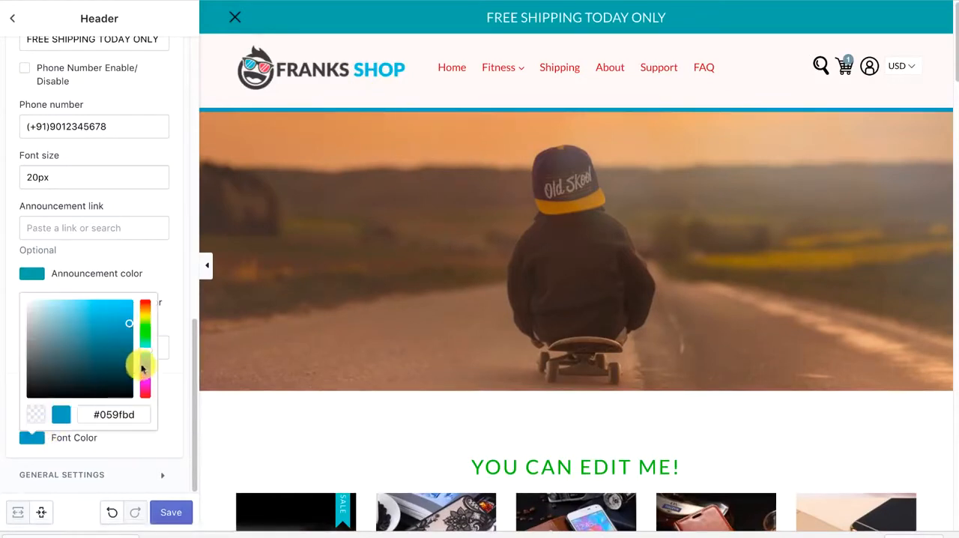
{"action": "left_click", "coordinate": [141, 383]}
{"action": "left_click", "coordinate": [159, 290]}
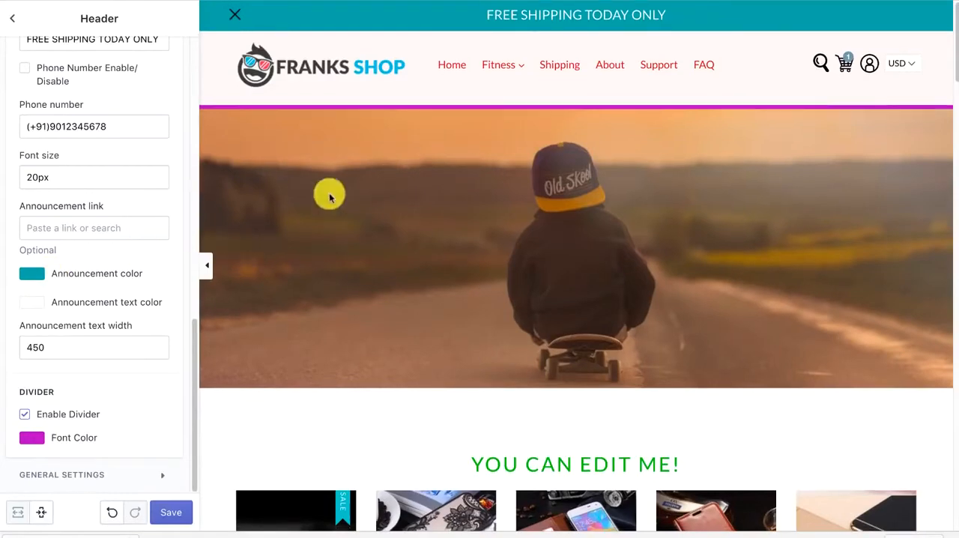
Leave the header settings and return to the theme's list of sections
{"action": "scroll", "coordinate": [329, 197], "scroll_direction": "down", "scroll_amount": 2}
{"action": "scroll", "coordinate": [135, 218], "scroll_direction": "up", "scroll_amount": 1}
{"action": "scroll", "coordinate": [134, 217], "scroll_direction": "up", "scroll_amount": 5}
{"action": "scroll", "coordinate": [449, 113], "scroll_direction": "up", "scroll_amount": 2}
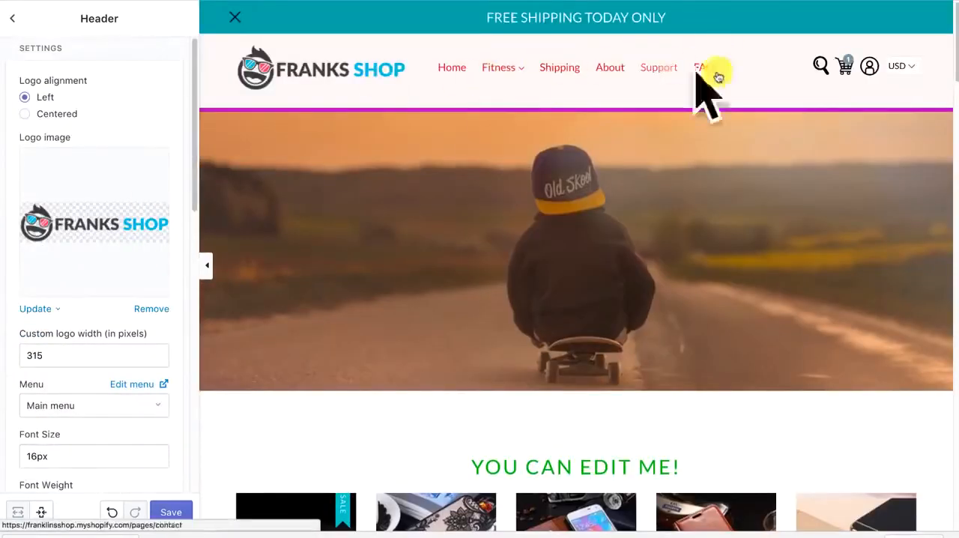
{"action": "left_click", "coordinate": [13, 27]}
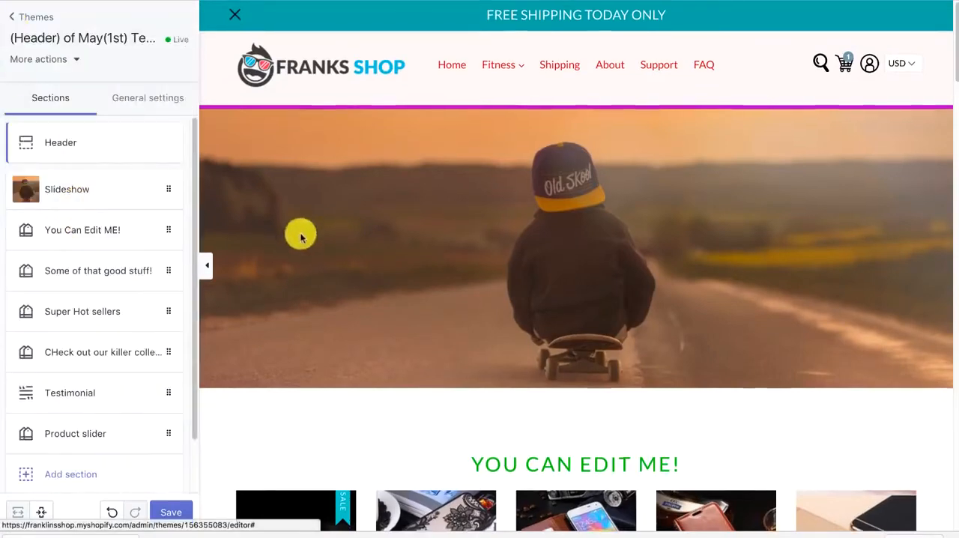
Move the You Can Edit ME! section above the Slideshow and put the Slideshow back on top
{"action": "left_click_drag", "start_coordinate": [72, 234], "coordinate": [70, 189]}
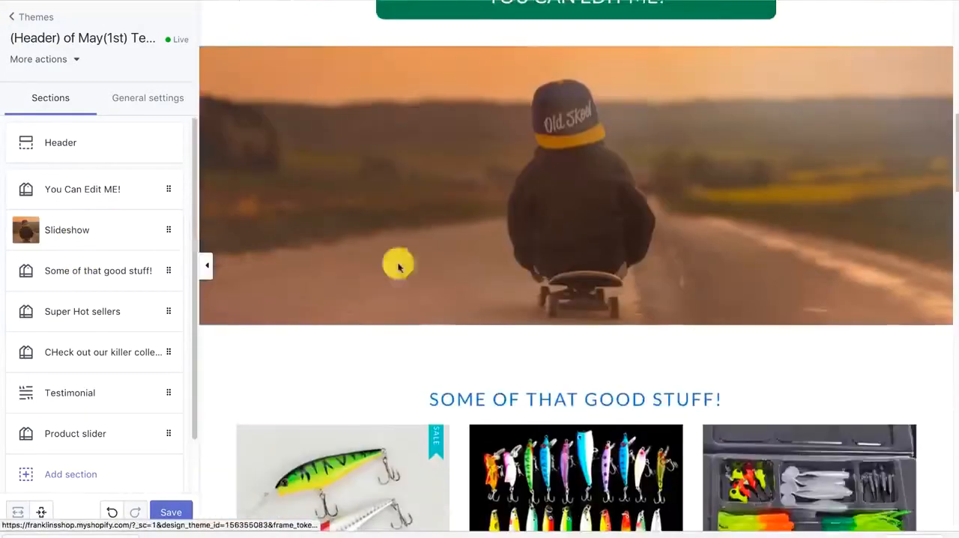
{"action": "left_click_drag", "start_coordinate": [65, 218], "coordinate": [75, 188]}
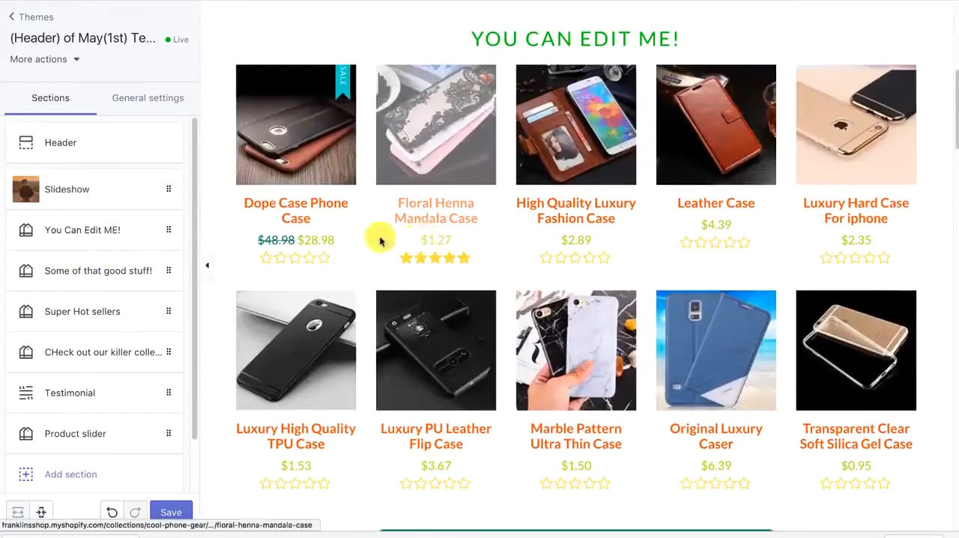
Open the You Can Edit ME! section and change its heading font color to dark orange
{"action": "left_click", "coordinate": [130, 242]}
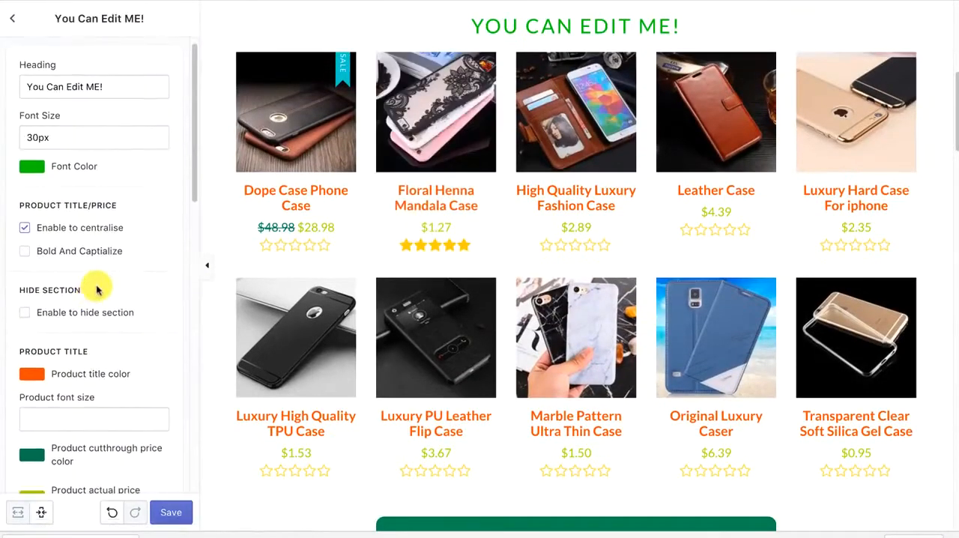
{"action": "scroll", "coordinate": [490, 148], "scroll_direction": "up", "scroll_amount": 1}
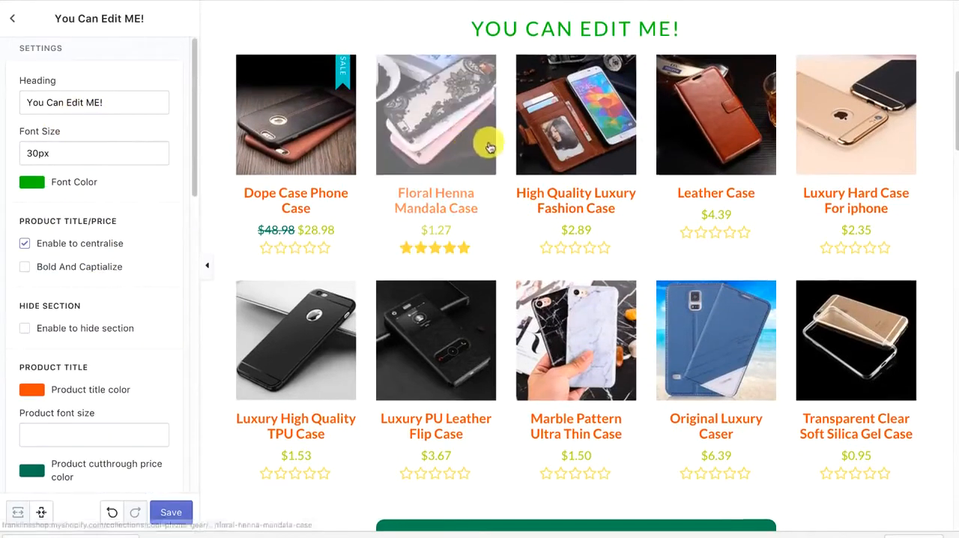
{"action": "left_click", "coordinate": [32, 181]}
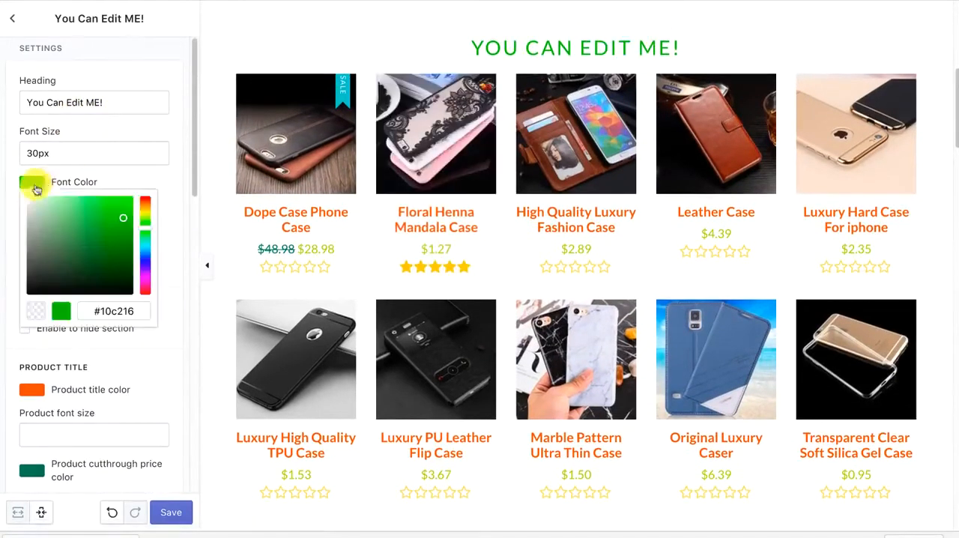
{"action": "left_click_drag", "start_coordinate": [145, 209], "coordinate": [165, 187]}
{"action": "left_click", "coordinate": [180, 150]}
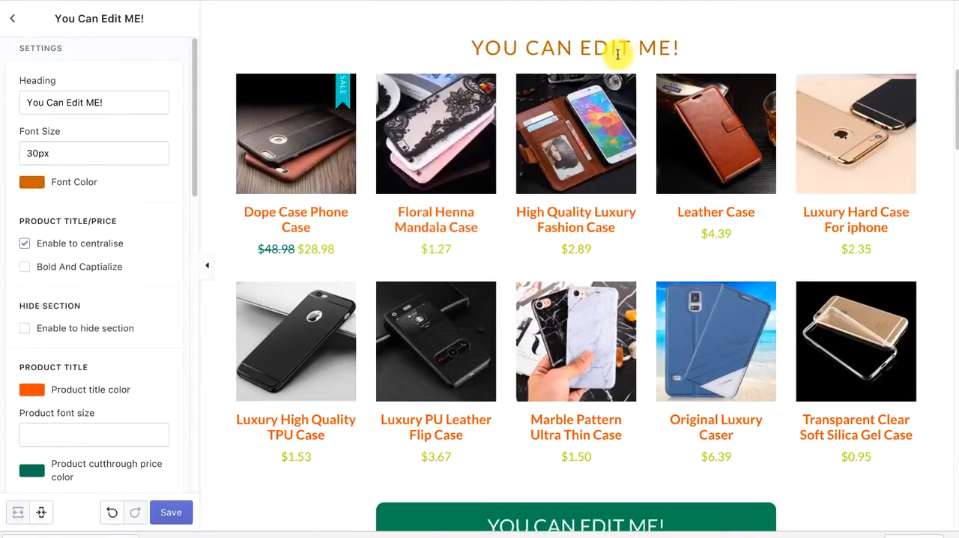
Try bold, capitalized product titles and prices, turn that option back off, and disable their centering
{"action": "scroll", "coordinate": [149, 266], "scroll_direction": "down", "scroll_amount": 1}
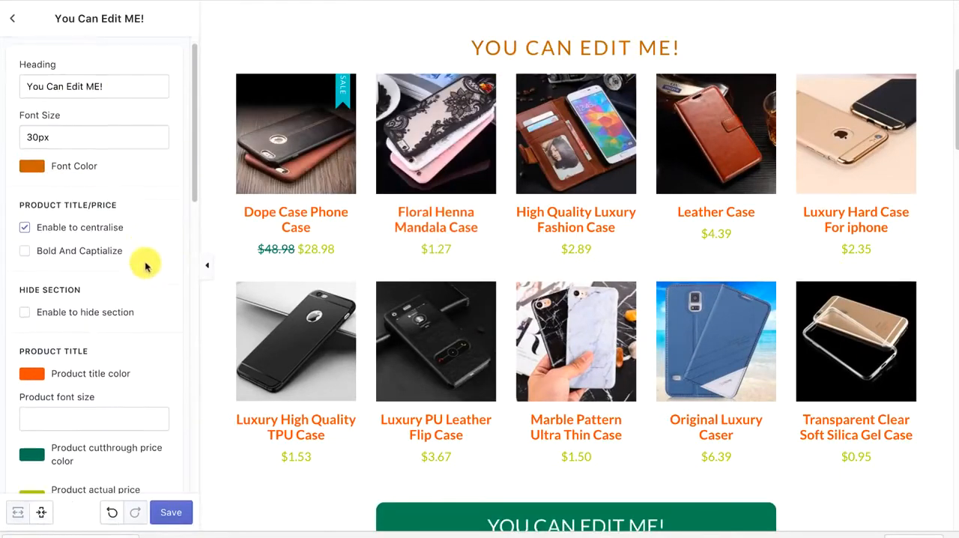
{"action": "left_click", "coordinate": [41, 253]}
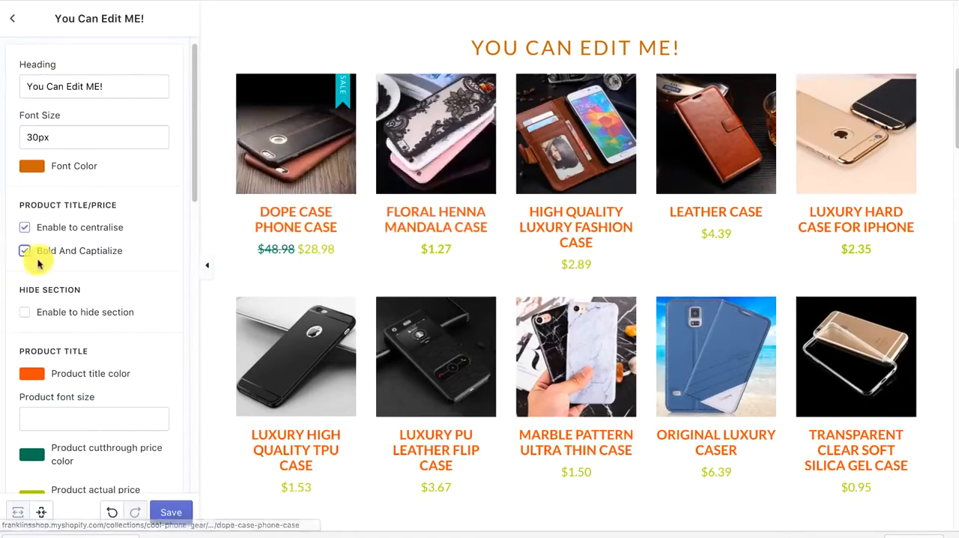
{"action": "left_click", "coordinate": [25, 251]}
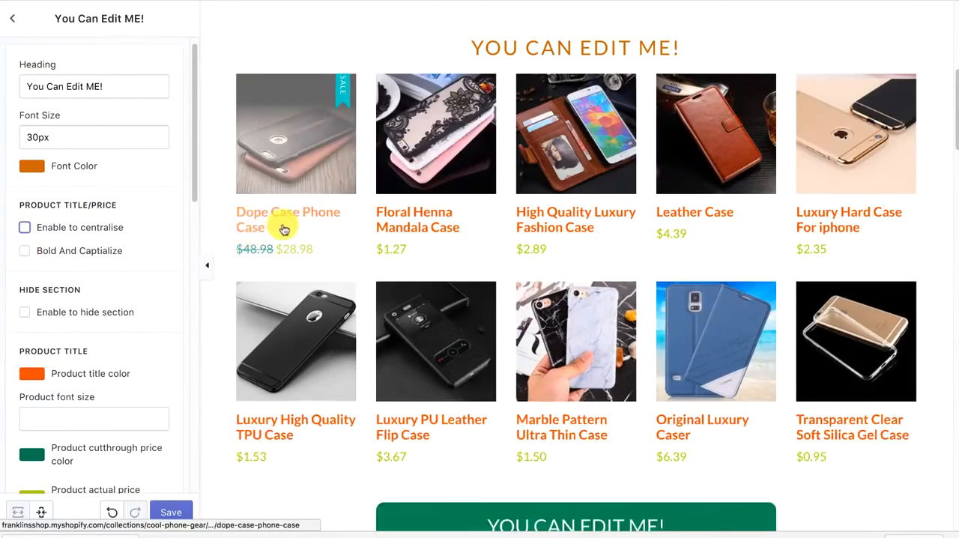
Change the product title color of the You Can Edit ME! section to bright green
{"action": "scroll", "coordinate": [148, 268], "scroll_direction": "down", "scroll_amount": 1}
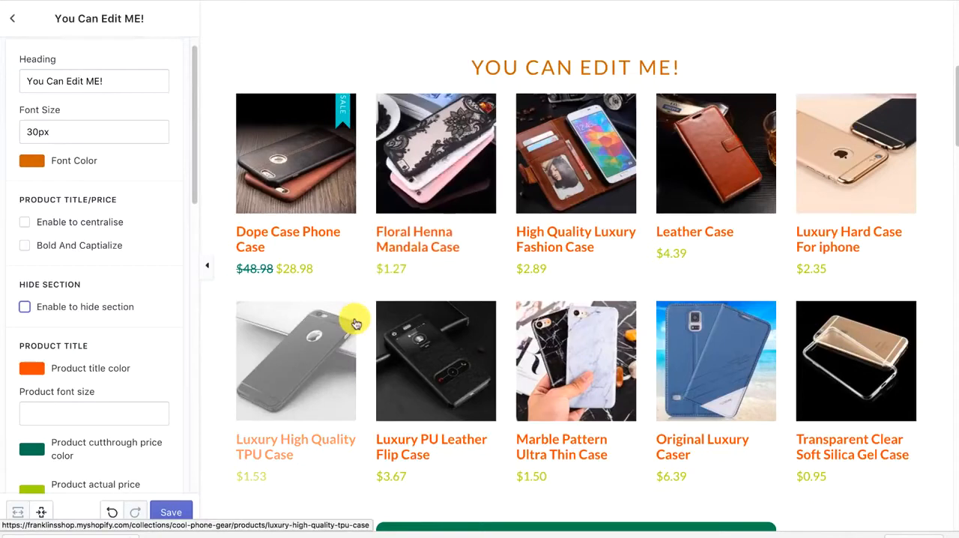
{"action": "scroll", "coordinate": [75, 323], "scroll_direction": "down", "scroll_amount": 2}
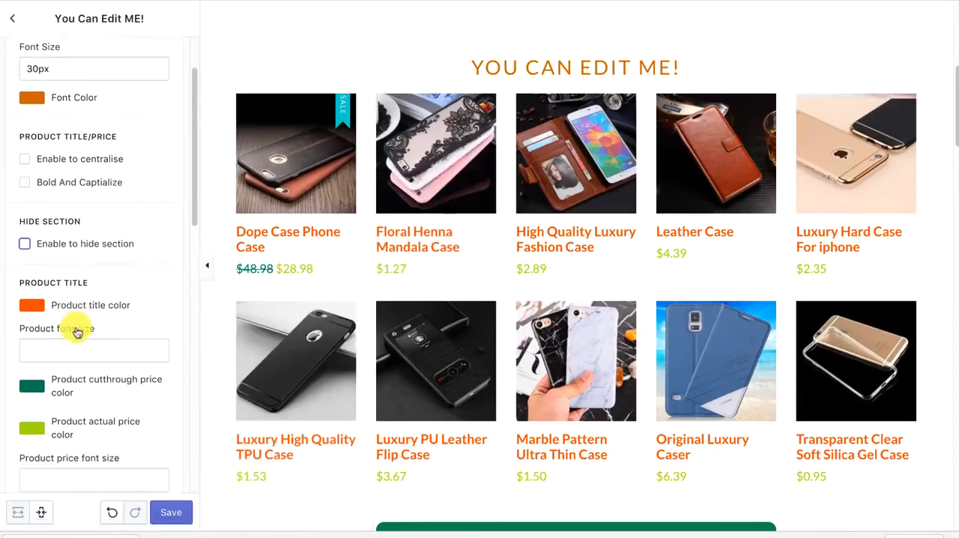
{"action": "left_click", "coordinate": [43, 310]}
{"action": "left_click", "coordinate": [146, 344]}
{"action": "left_click", "coordinate": [150, 296]}
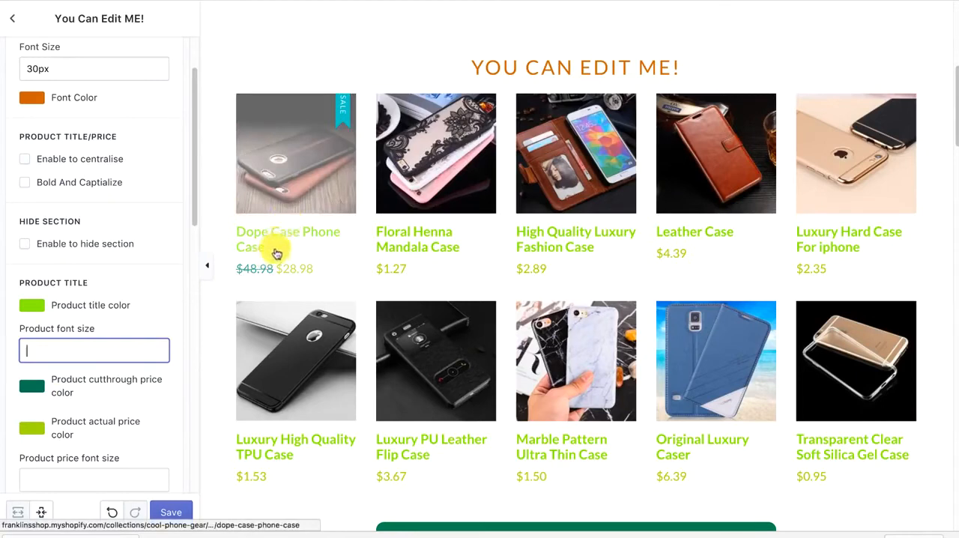
Set the product cut-through price color to purple and the actual price color to blue
{"action": "left_click", "coordinate": [31, 387]}
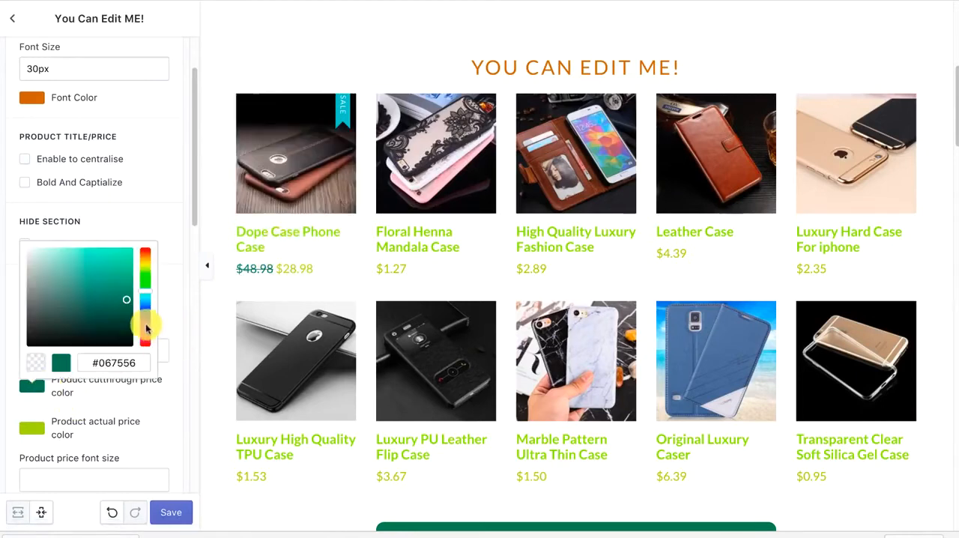
{"action": "left_click_drag", "start_coordinate": [146, 327], "coordinate": [149, 352]}
{"action": "left_click", "coordinate": [33, 427]}
{"action": "left_click", "coordinate": [168, 318]}
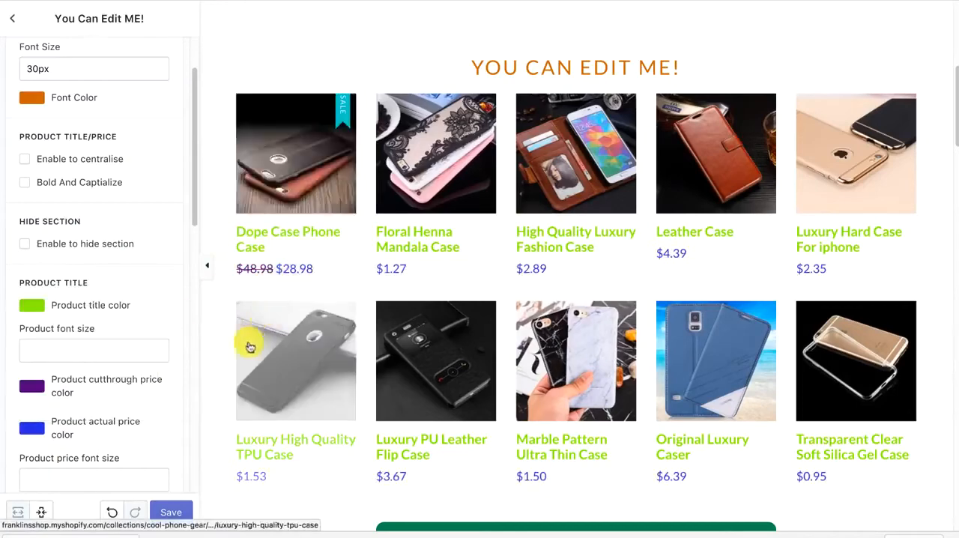
Examine the section's price font size, collection and products-per-row settings alongside the product grid preview
{"action": "scroll", "coordinate": [223, 317], "scroll_direction": "down", "scroll_amount": 5}
{"action": "scroll", "coordinate": [75, 381], "scroll_direction": "down", "scroll_amount": 1}
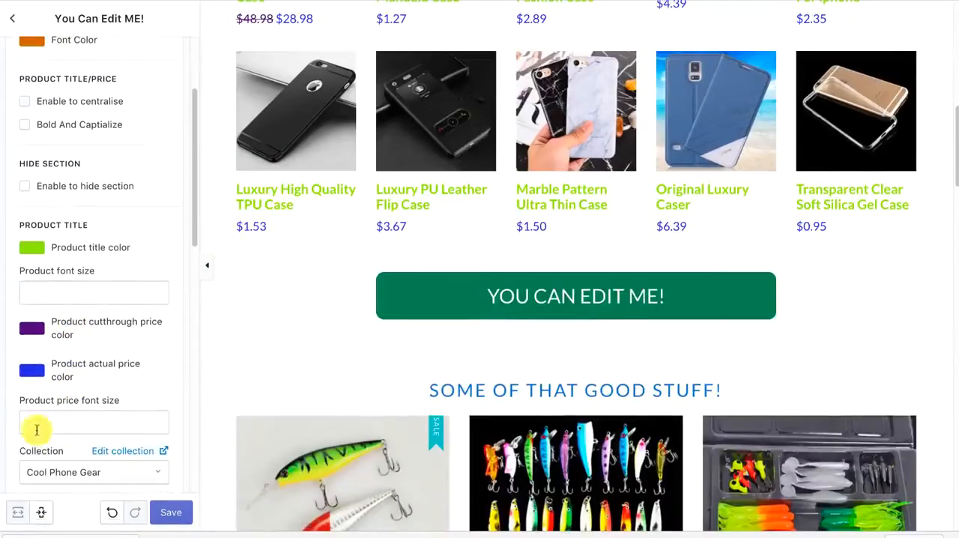
{"action": "scroll", "coordinate": [90, 389], "scroll_direction": "down", "scroll_amount": 1}
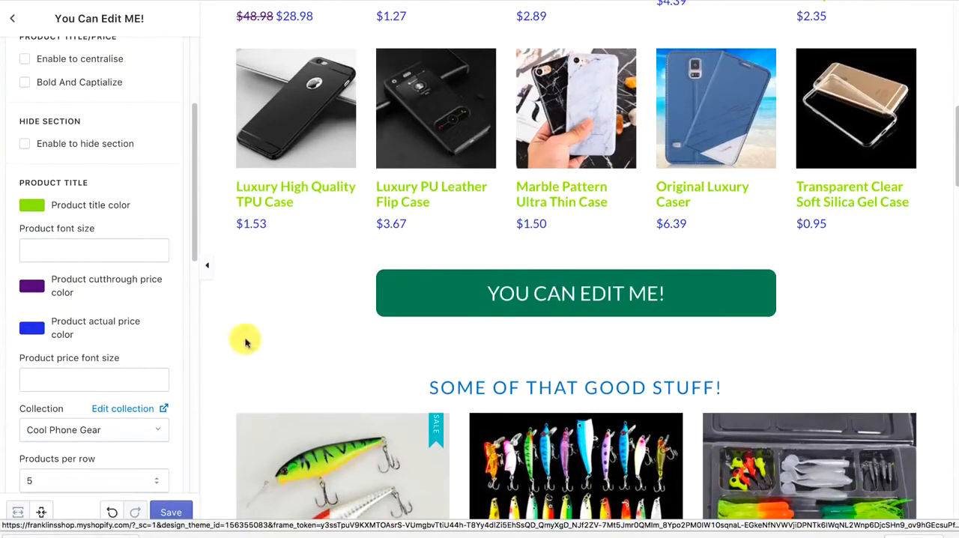
{"action": "scroll", "coordinate": [246, 338], "scroll_direction": "down", "scroll_amount": 3}
{"action": "scroll", "coordinate": [133, 337], "scroll_direction": "up", "scroll_amount": 5}
{"action": "scroll", "coordinate": [366, 143], "scroll_direction": "up", "scroll_amount": 1}
{"action": "scroll", "coordinate": [337, 165], "scroll_direction": "up", "scroll_amount": 6}
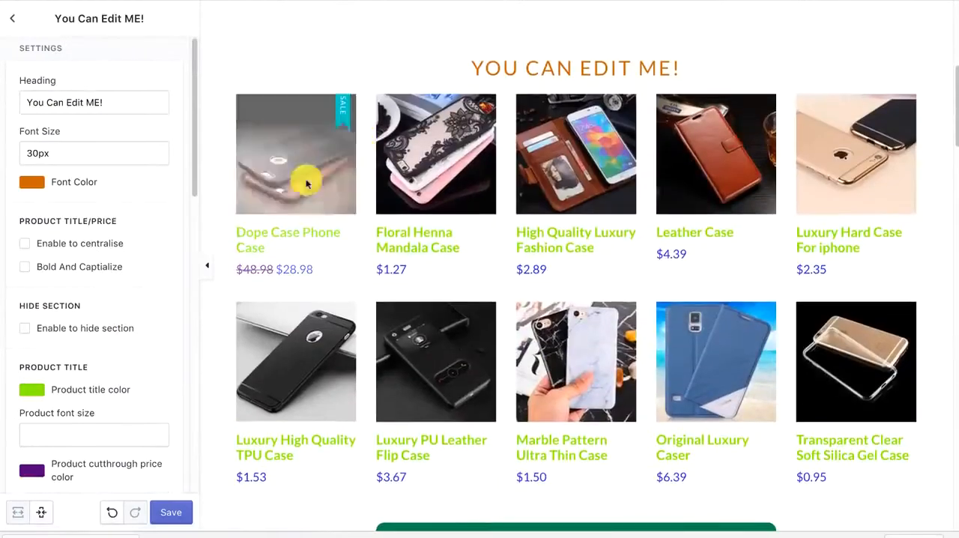
Set the number of product rows in the section to 8 and check the product grid preview
{"action": "scroll", "coordinate": [90, 319], "scroll_direction": "down", "scroll_amount": 5}
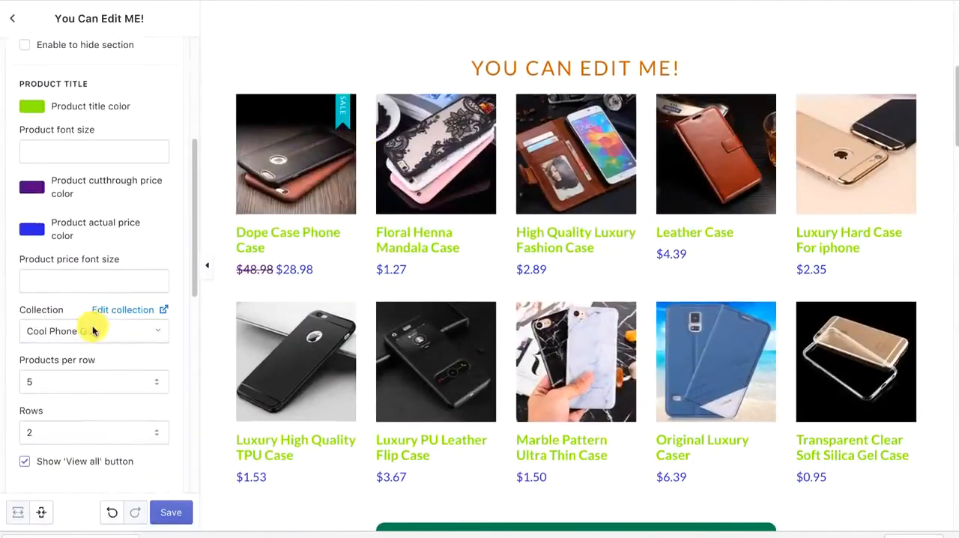
{"action": "left_click", "coordinate": [80, 425]}
{"action": "left_click", "coordinate": [54, 505]}
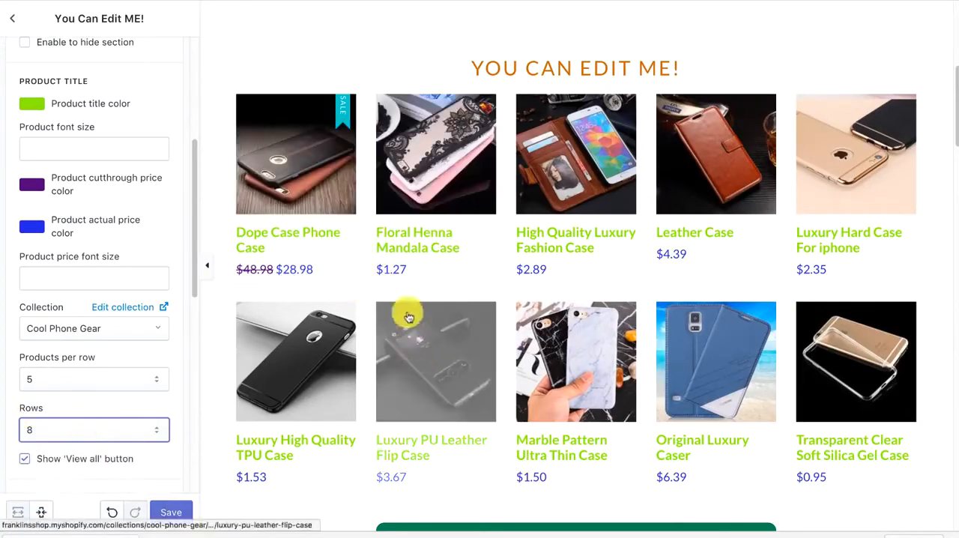
{"action": "scroll", "coordinate": [380, 144], "scroll_direction": "down", "scroll_amount": 2}
{"action": "scroll", "coordinate": [320, 471], "scroll_direction": "down", "scroll_amount": 2}
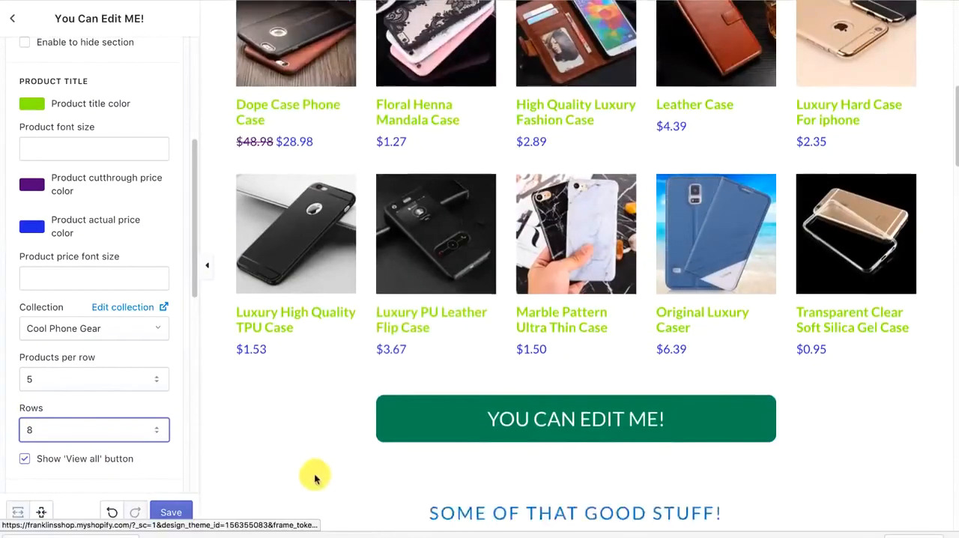
{"action": "scroll", "coordinate": [315, 475], "scroll_direction": "up", "scroll_amount": 2}
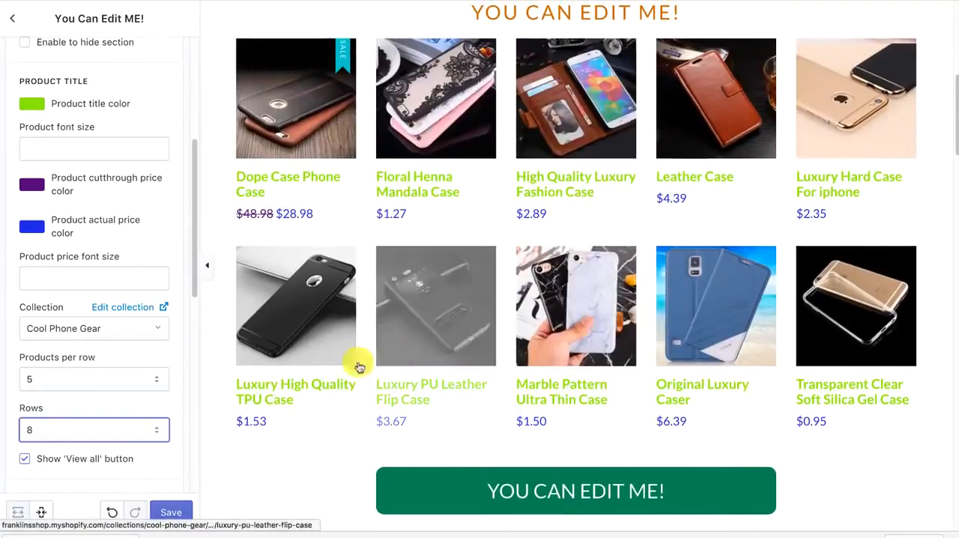
Try 1 product row in the You Can Edit ME! section, and settle on 2 rows
{"action": "left_click", "coordinate": [103, 428]}
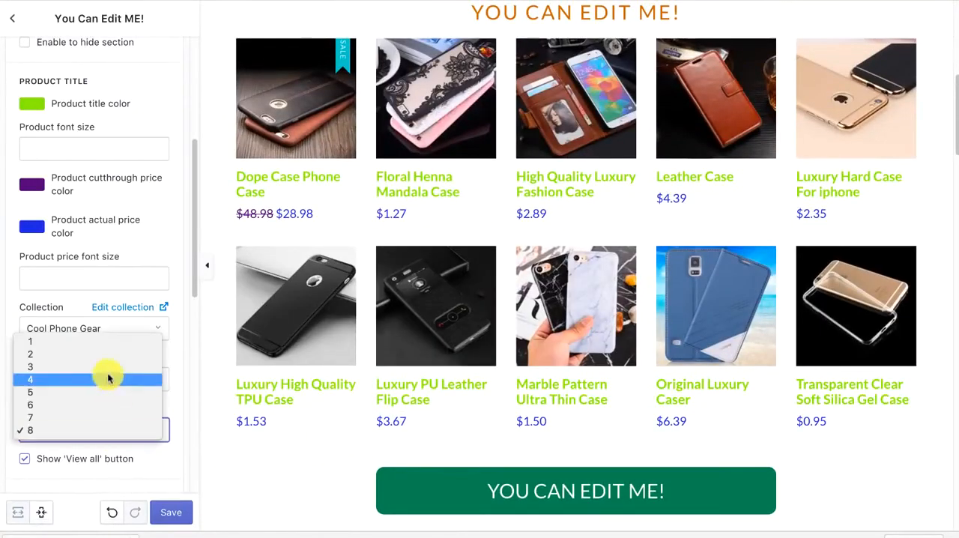
{"action": "left_click", "coordinate": [102, 336]}
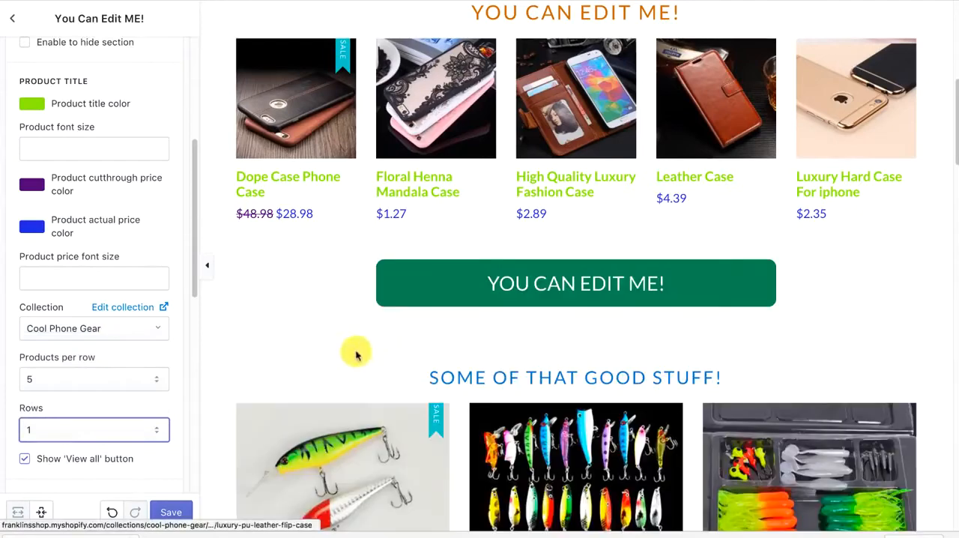
{"action": "left_click", "coordinate": [116, 425]}
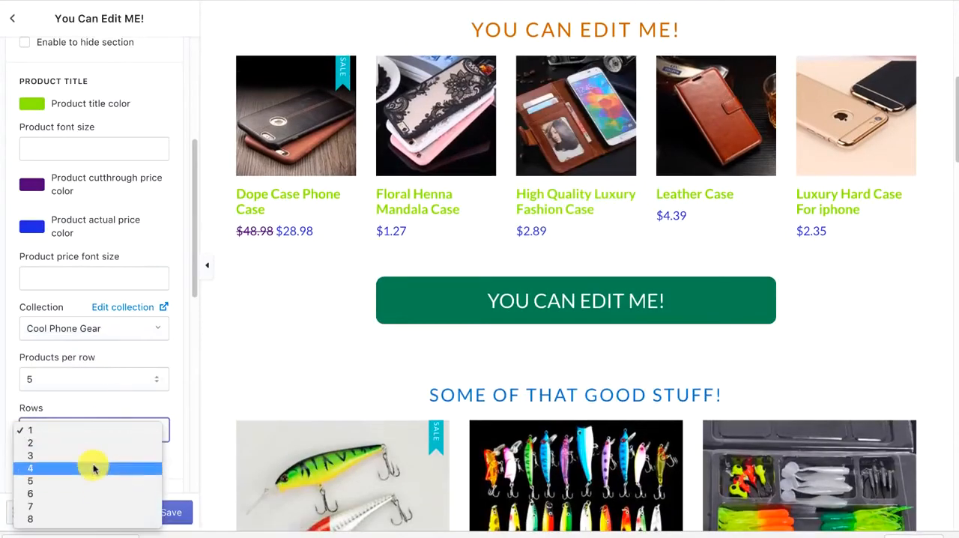
{"action": "left_click", "coordinate": [95, 447]}
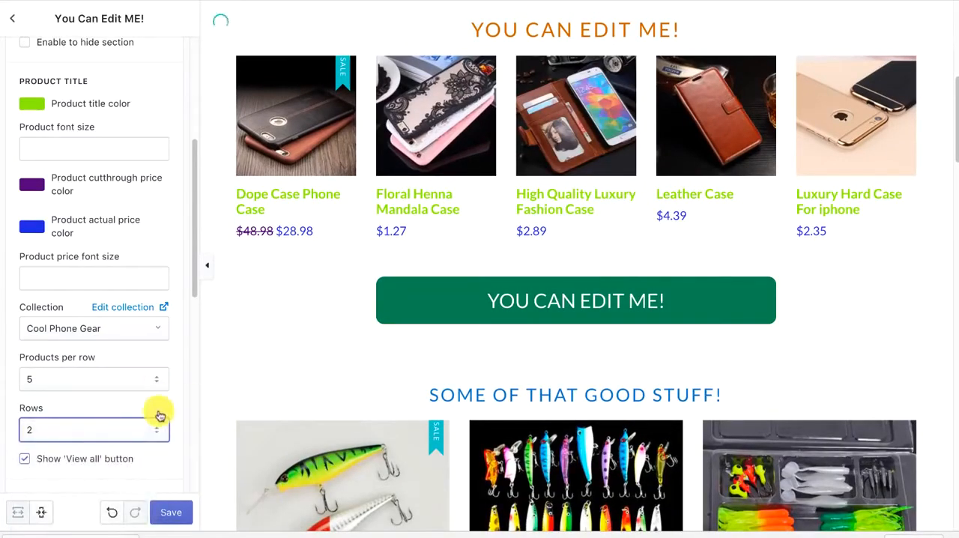
Try 2 products per row in the section, settle on 4 per row, and check the product grid preview
{"action": "left_click", "coordinate": [96, 379]}
{"action": "left_click", "coordinate": [94, 340]}
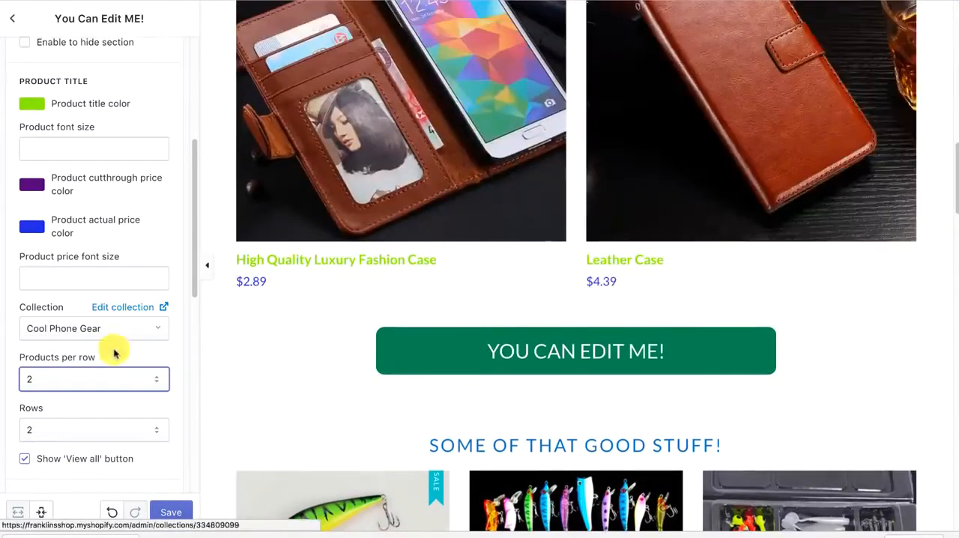
{"action": "left_click", "coordinate": [93, 379]}
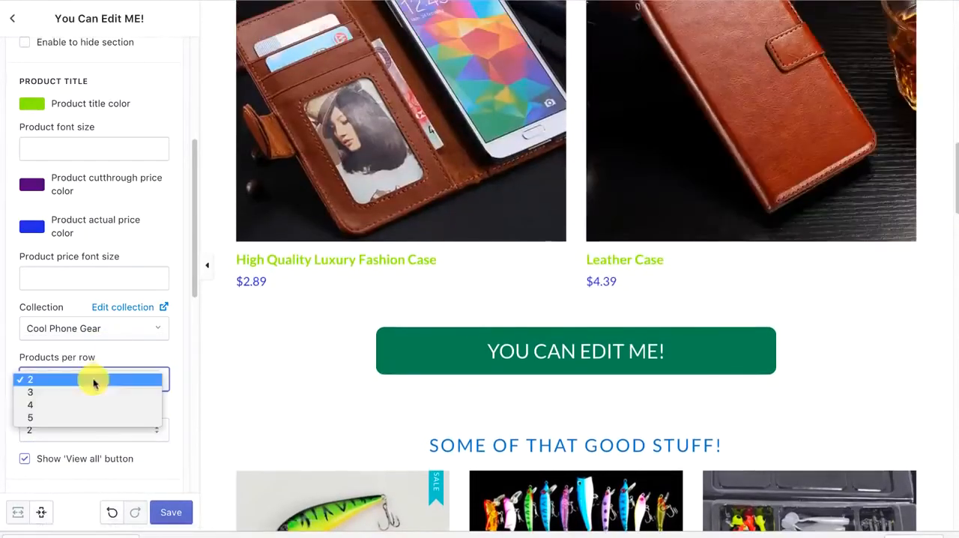
{"action": "left_click", "coordinate": [77, 406]}
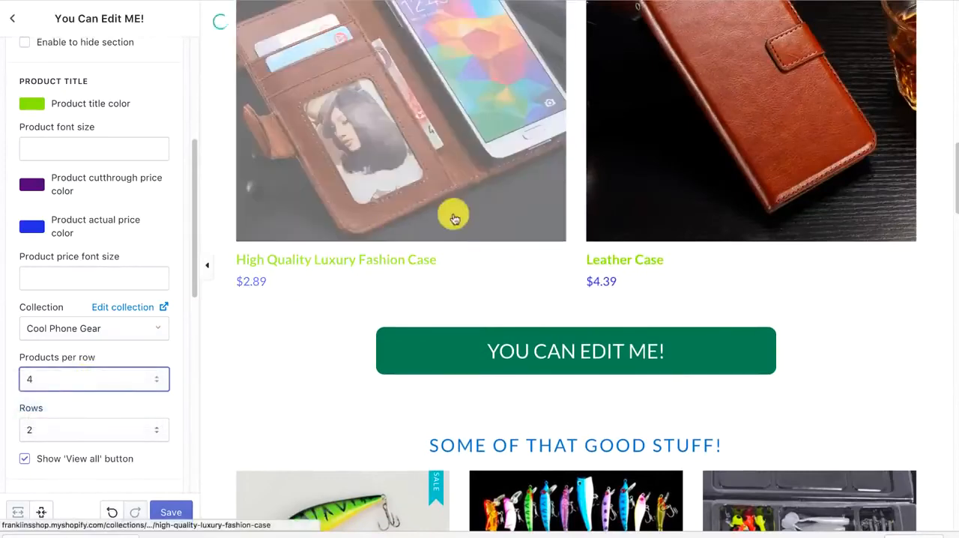
{"action": "scroll", "coordinate": [442, 217], "scroll_direction": "down", "scroll_amount": 4}
{"action": "scroll", "coordinate": [359, 229], "scroll_direction": "up", "scroll_amount": 4}
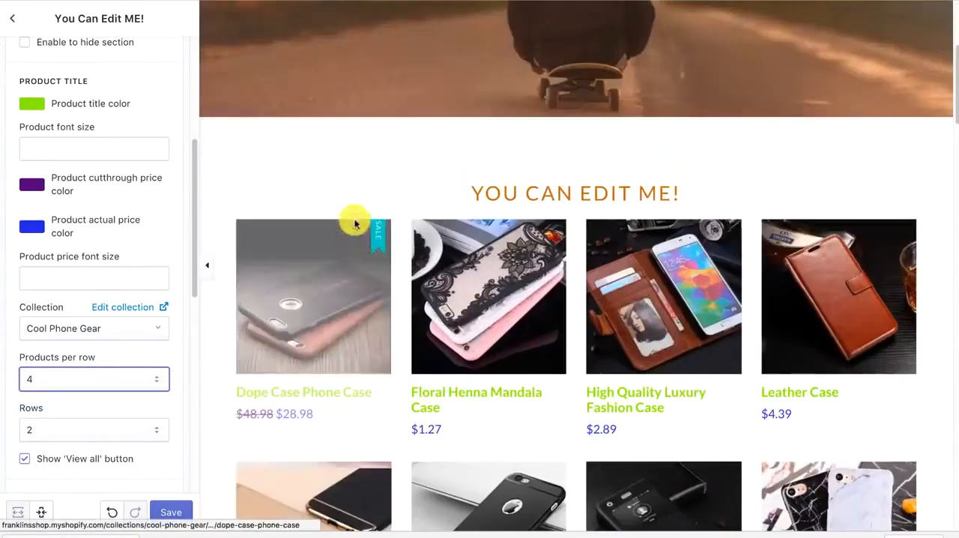
Examine the section's button settings and the remaining home page sections down to the product slider
{"action": "scroll", "coordinate": [112, 281], "scroll_direction": "down", "scroll_amount": 5}
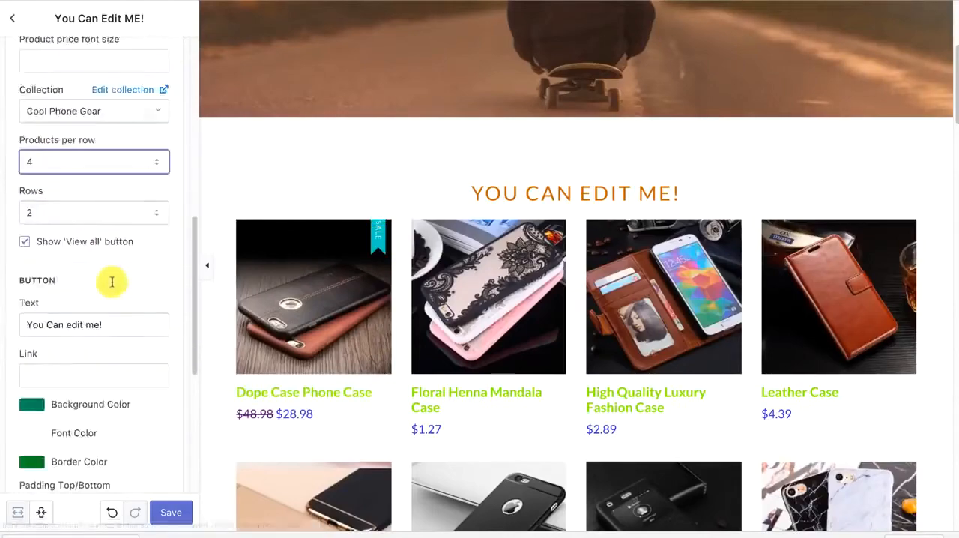
{"action": "scroll", "coordinate": [112, 281], "scroll_direction": "down", "scroll_amount": 3}
{"action": "scroll", "coordinate": [417, 299], "scroll_direction": "down", "scroll_amount": 10}
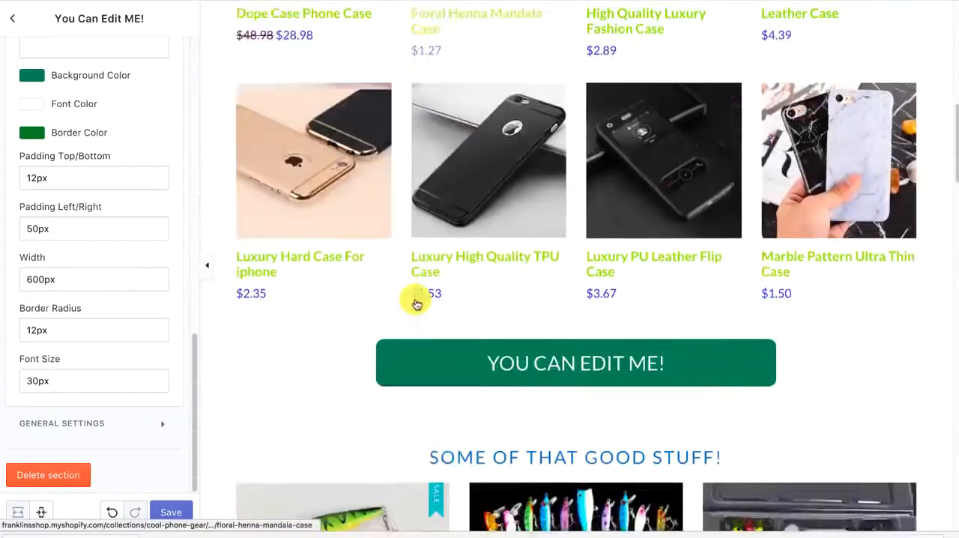
{"action": "scroll", "coordinate": [418, 299], "scroll_direction": "down", "scroll_amount": 15}
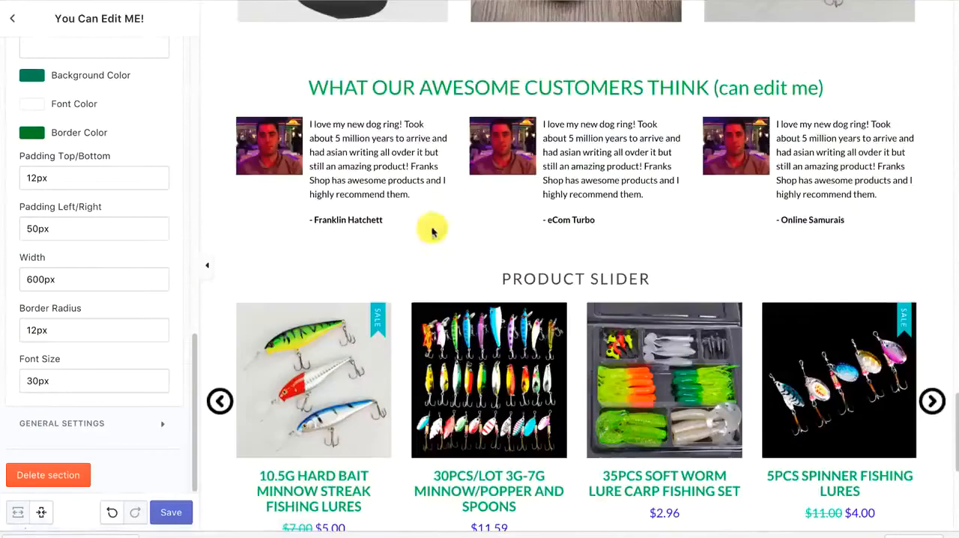
Leave the You Can Edit ME! section and open the Footer section's settings at the payment icons
{"action": "left_click", "coordinate": [12, 18]}
{"action": "scroll", "coordinate": [125, 247], "scroll_direction": "down", "scroll_amount": 2}
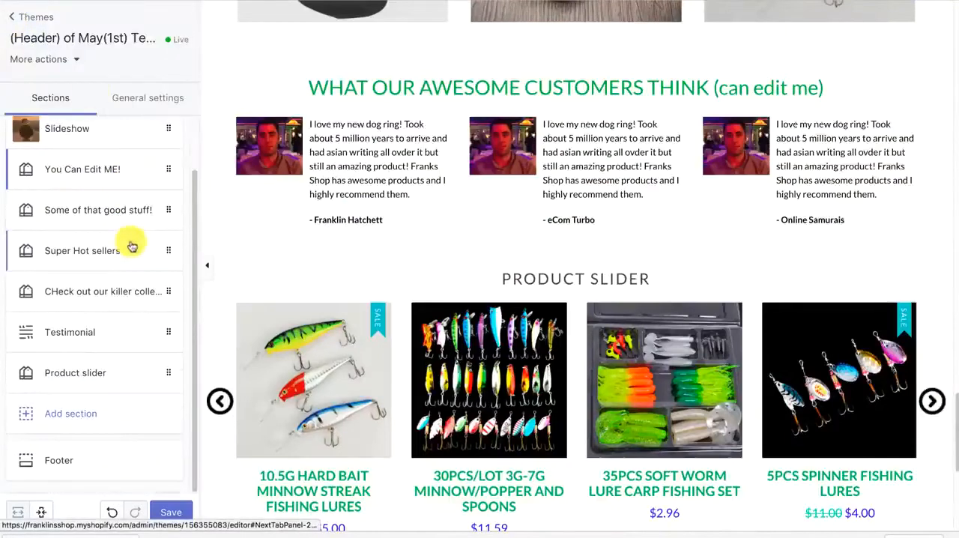
{"action": "scroll", "coordinate": [418, 328], "scroll_direction": "down", "scroll_amount": 5}
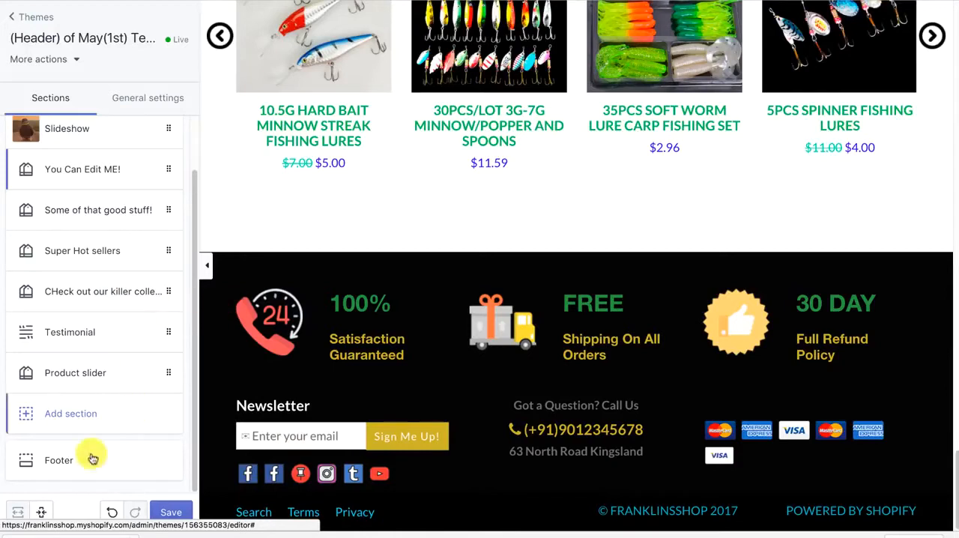
{"action": "left_click", "coordinate": [73, 477]}
{"action": "scroll", "coordinate": [112, 227], "scroll_direction": "down", "scroll_amount": 1}
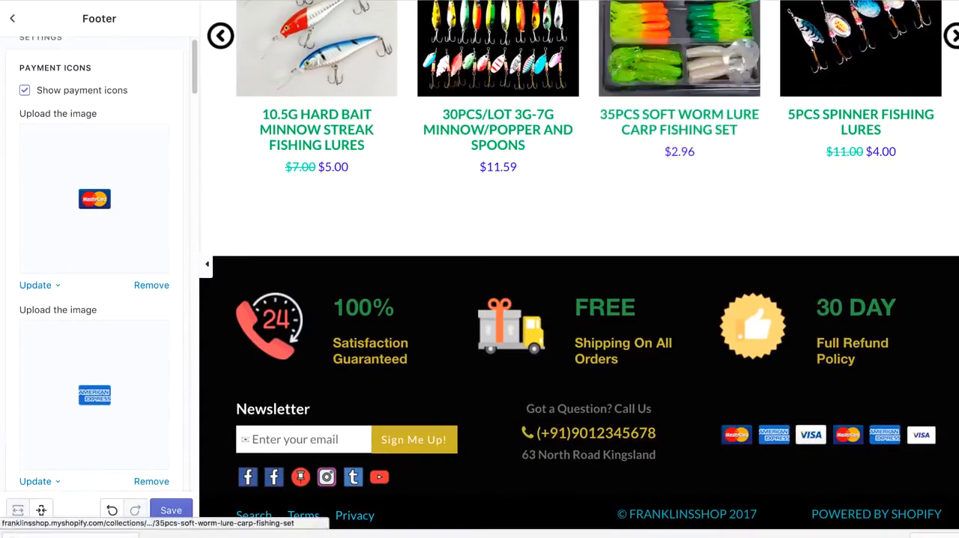
Cycle the product slider in the preview back to its previous products
{"action": "scroll", "coordinate": [247, 165], "scroll_direction": "up", "scroll_amount": 2}
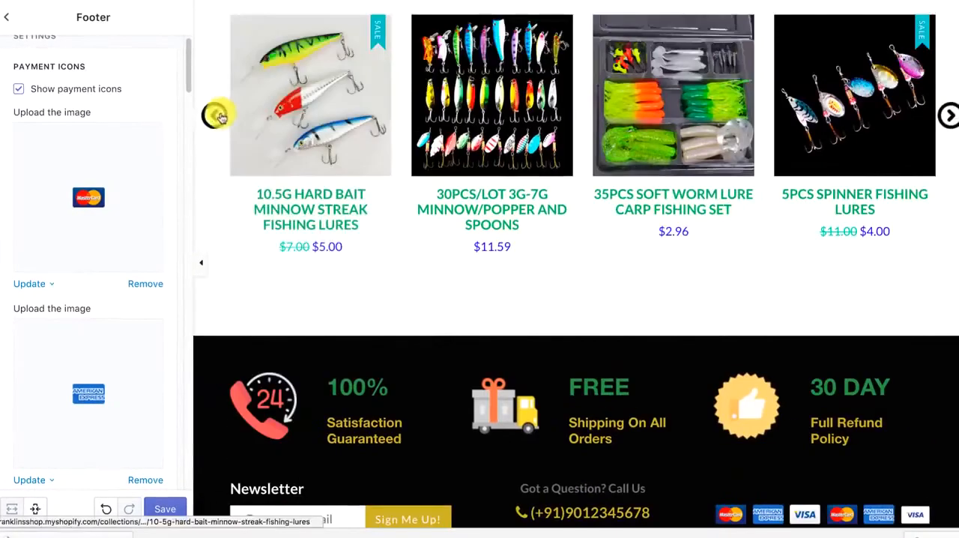
{"action": "left_click", "coordinate": [214, 114]}
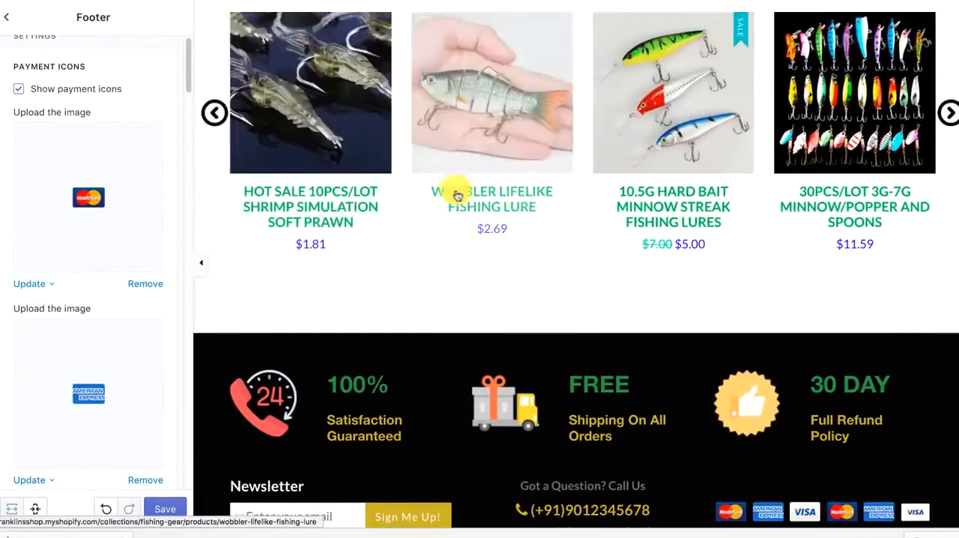
{"action": "scroll", "coordinate": [475, 229], "scroll_direction": "up", "scroll_amount": 3}
Try hiding the footer's payment icons, and show them again
{"action": "scroll", "coordinate": [476, 225], "scroll_direction": "down", "scroll_amount": 3}
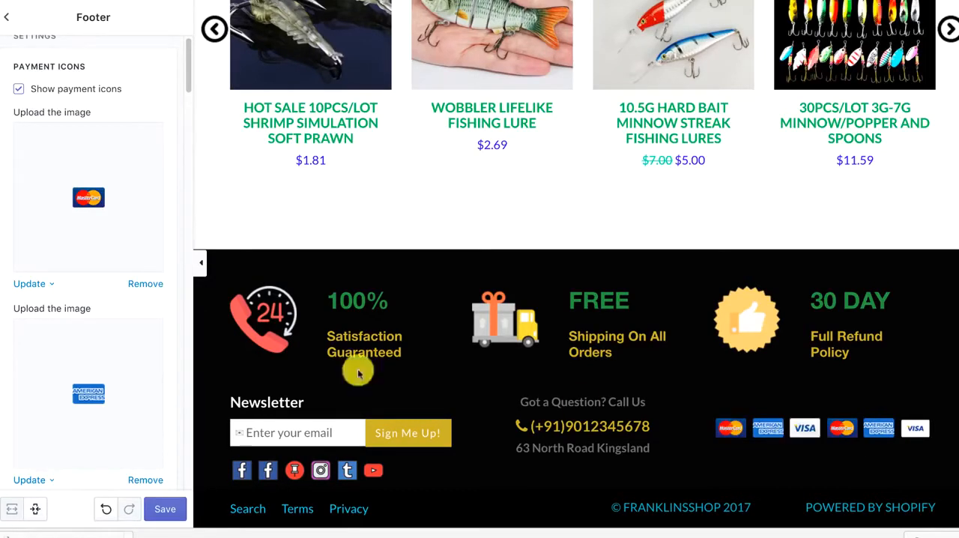
{"action": "left_click", "coordinate": [19, 90]}
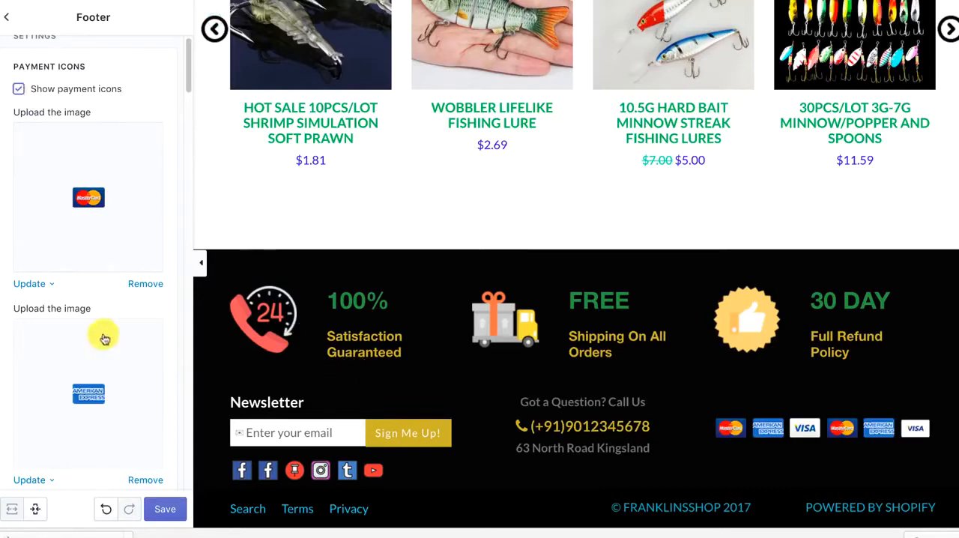
Change the footer's subtitle color to orange-red (#cc5845) and its title color to a muted blue-purple
{"action": "scroll", "coordinate": [103, 337], "scroll_direction": "down", "scroll_amount": 2}
{"action": "scroll", "coordinate": [105, 339], "scroll_direction": "down", "scroll_amount": 5}
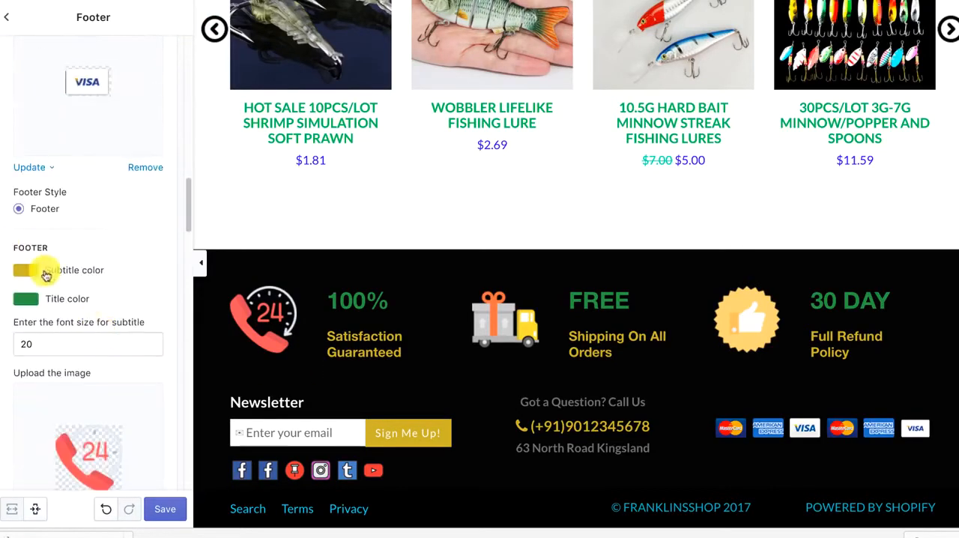
{"action": "left_click", "coordinate": [25, 271]}
{"action": "left_click_drag", "start_coordinate": [143, 293], "coordinate": [141, 286]}
{"action": "left_click", "coordinate": [140, 264]}
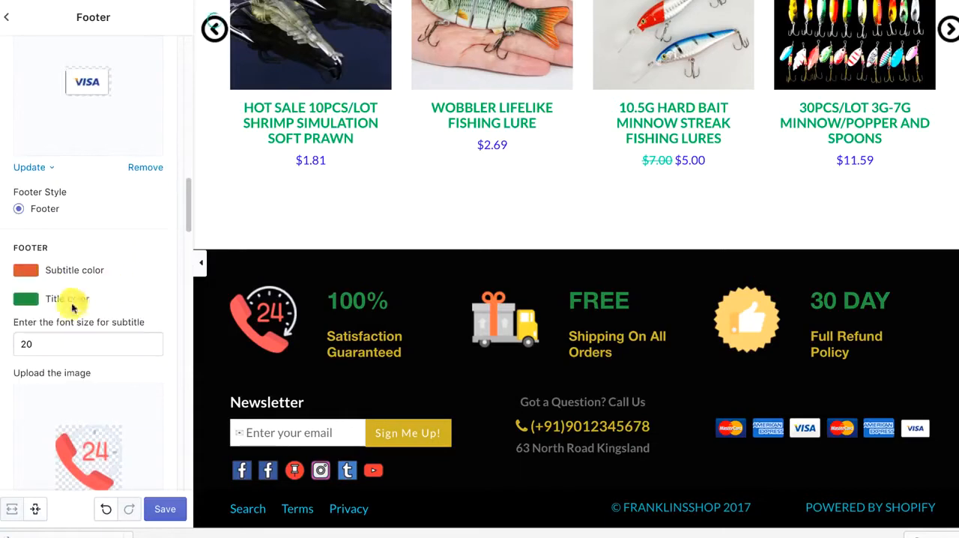
{"action": "left_click", "coordinate": [35, 300]}
{"action": "left_click", "coordinate": [150, 274]}
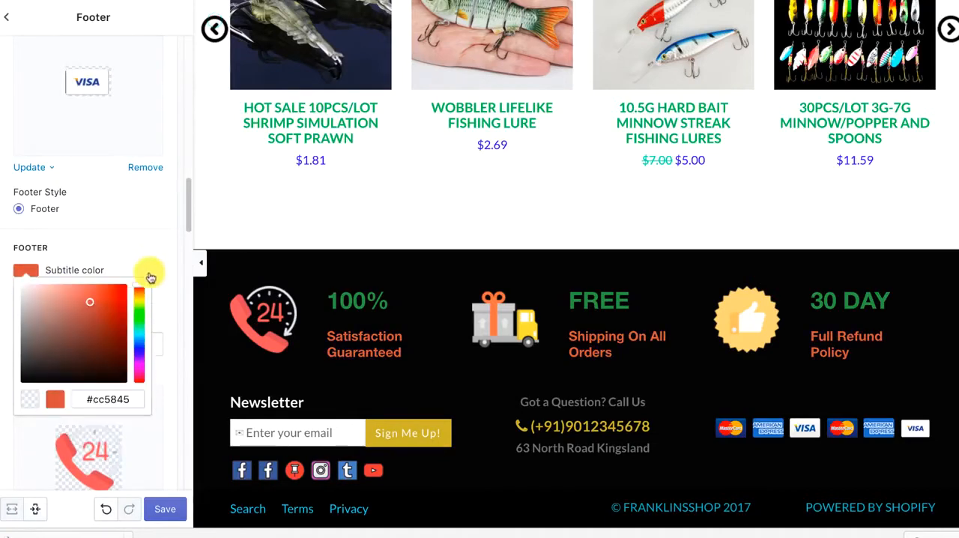
{"action": "left_click", "coordinate": [160, 248]}
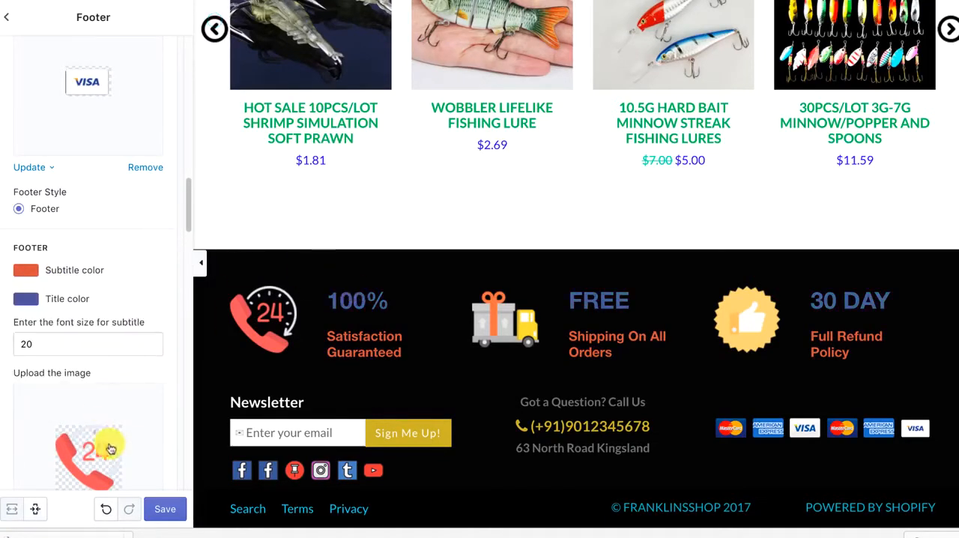
Remove the 24-hour phone image from the footer's 100% Satisfaction Guaranteed block
{"action": "scroll", "coordinate": [110, 448], "scroll_direction": "down", "scroll_amount": 3}
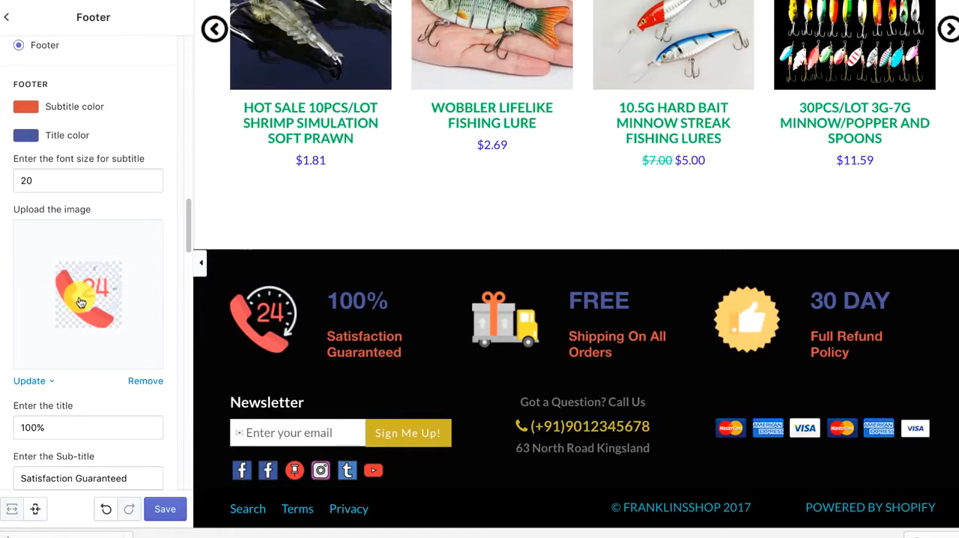
{"action": "left_click", "coordinate": [134, 382]}
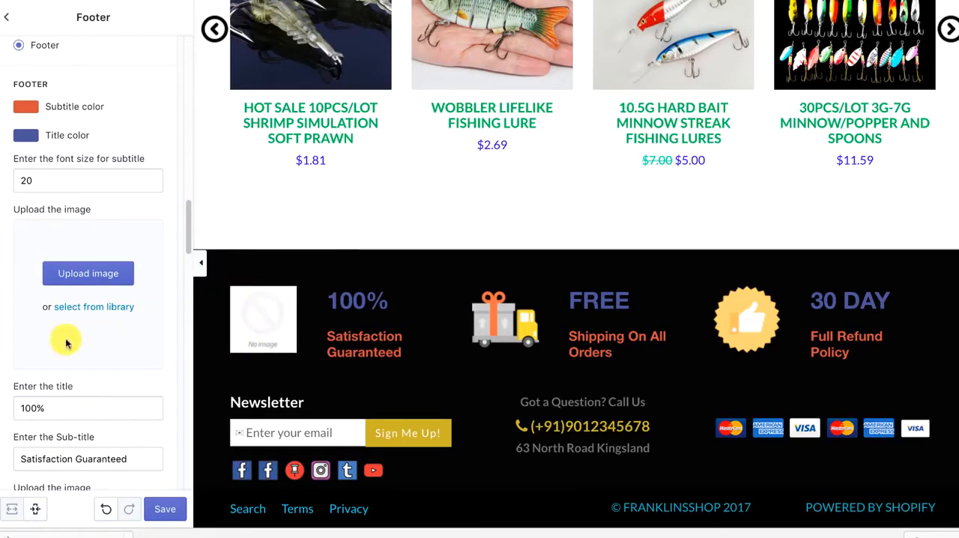
{"action": "scroll", "coordinate": [55, 351], "scroll_direction": "down", "scroll_amount": 1}
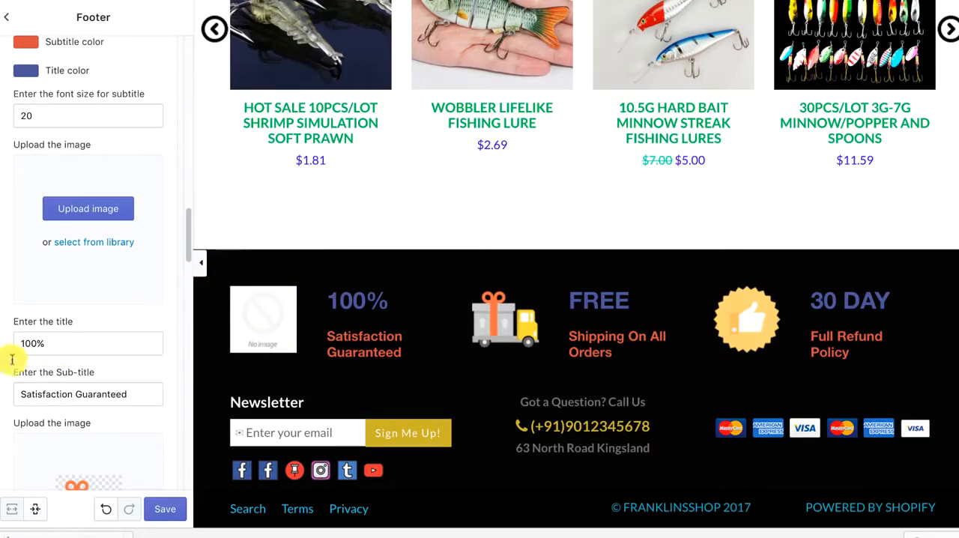
Examine the subtitle font size, image, title and sub-title settings of the three footer feature blocks
{"action": "scroll", "coordinate": [140, 272], "scroll_direction": "up", "scroll_amount": 1}
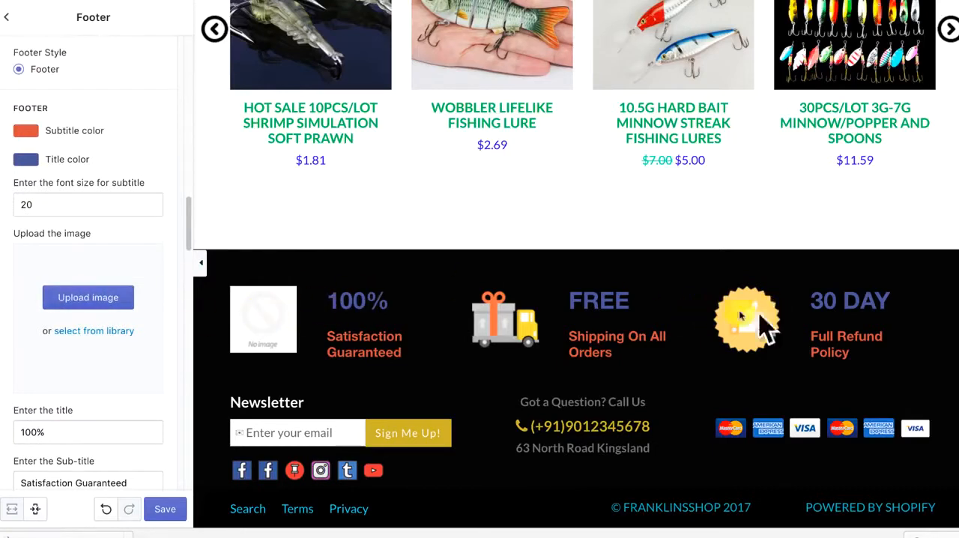
{"action": "scroll", "coordinate": [73, 321], "scroll_direction": "down", "scroll_amount": 1}
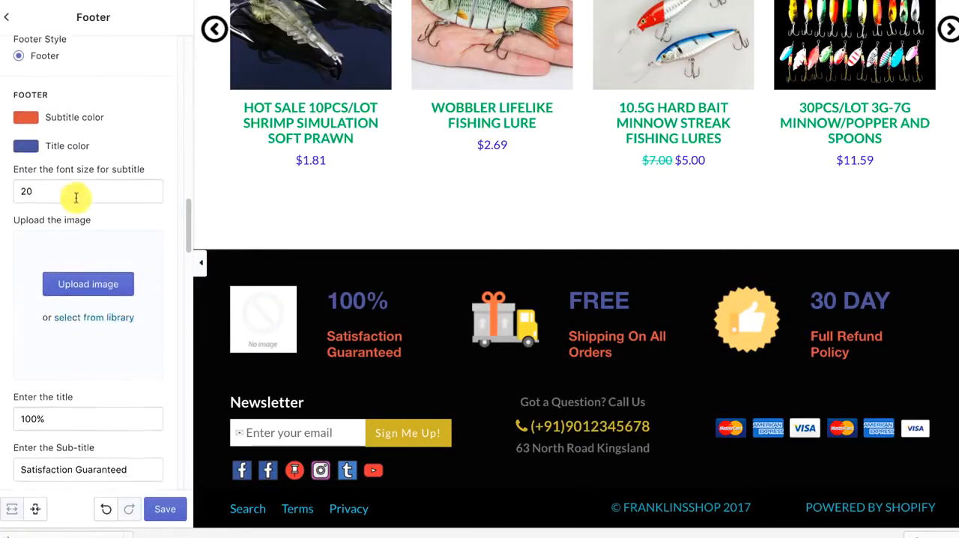
{"action": "scroll", "coordinate": [80, 224], "scroll_direction": "up", "scroll_amount": 1}
{"action": "left_click", "coordinate": [51, 238]}
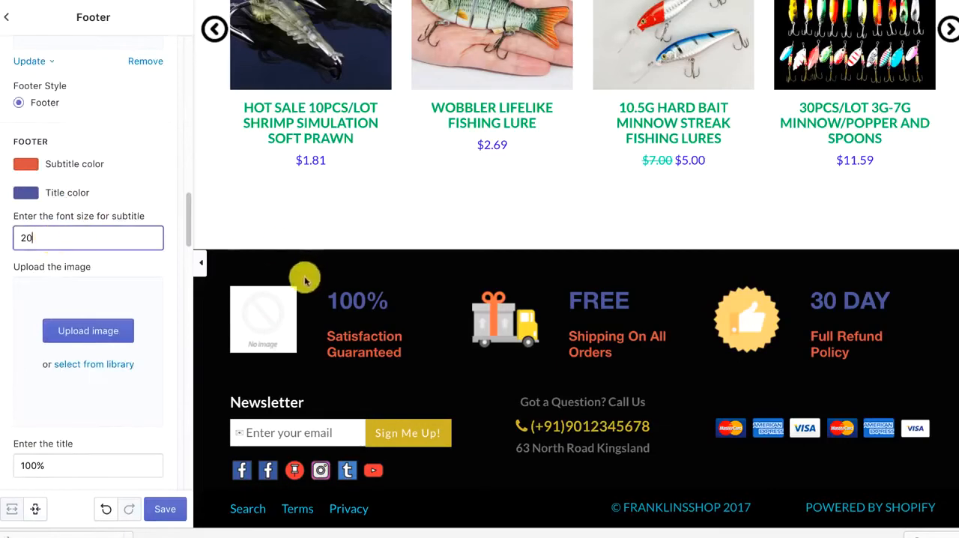
{"action": "scroll", "coordinate": [51, 311], "scroll_direction": "down", "scroll_amount": 2}
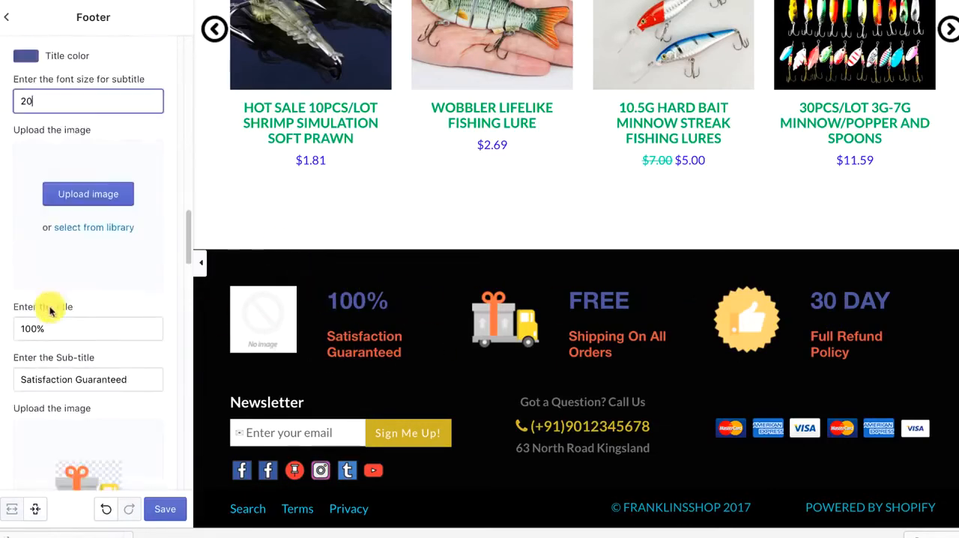
{"action": "scroll", "coordinate": [63, 307], "scroll_direction": "down", "scroll_amount": 10}
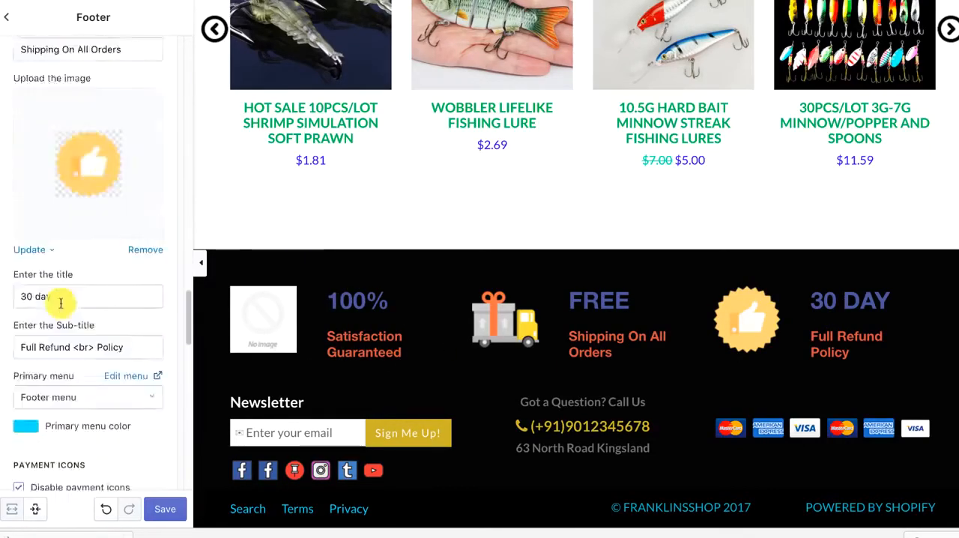
Set the footer's primary menu color to orange (#f69853)
{"action": "scroll", "coordinate": [62, 307], "scroll_direction": "up", "scroll_amount": 1}
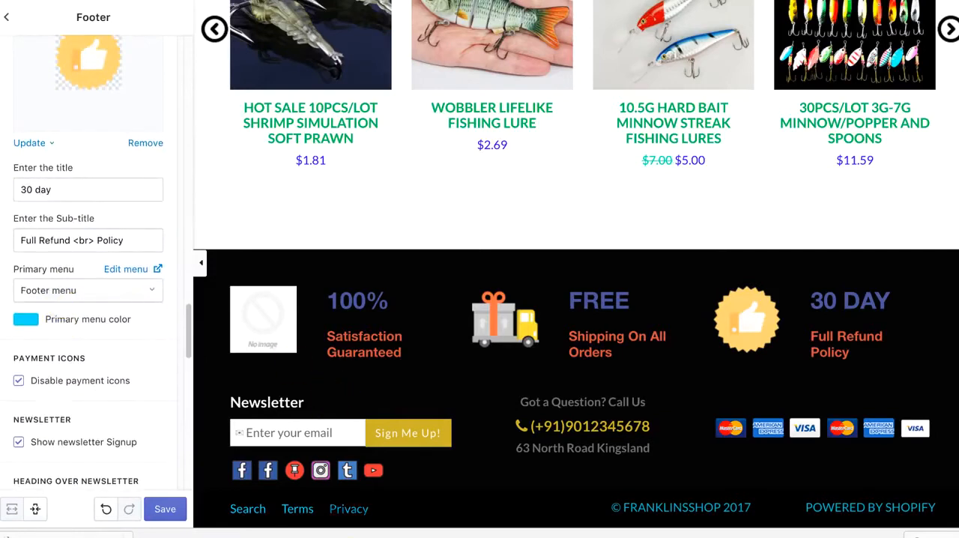
{"action": "left_click", "coordinate": [30, 321]}
{"action": "left_click_drag", "start_coordinate": [139, 375], "coordinate": [138, 343]}
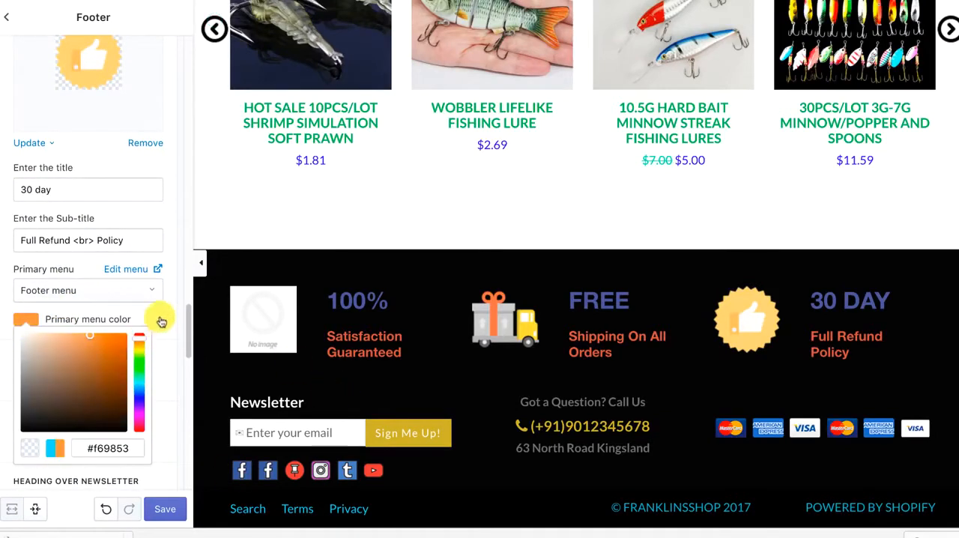
{"action": "left_click", "coordinate": [161, 321]}
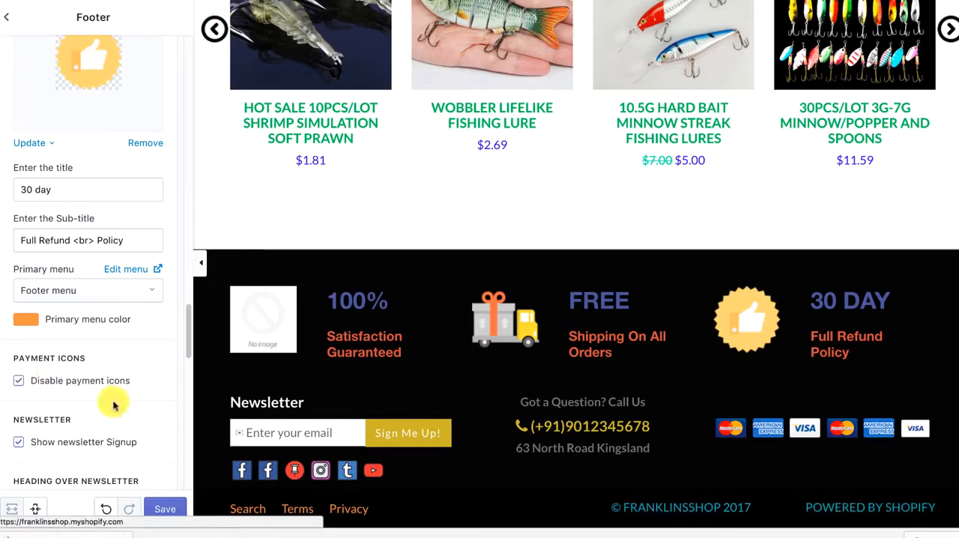
Examine the footer's newsletter heading, sign-up button text and button color settings
{"action": "scroll", "coordinate": [82, 256], "scroll_direction": "down", "scroll_amount": 5}
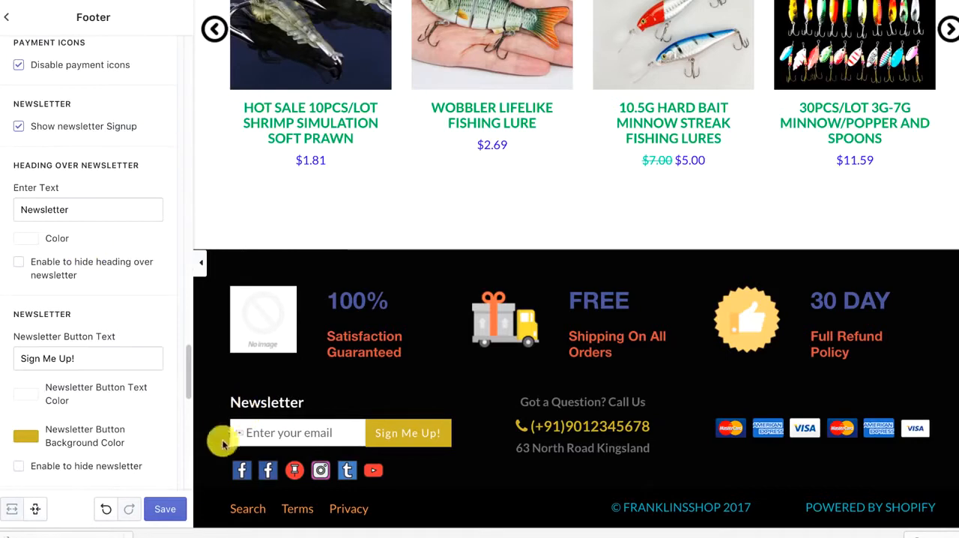
{"action": "scroll", "coordinate": [75, 352], "scroll_direction": "down", "scroll_amount": 2}
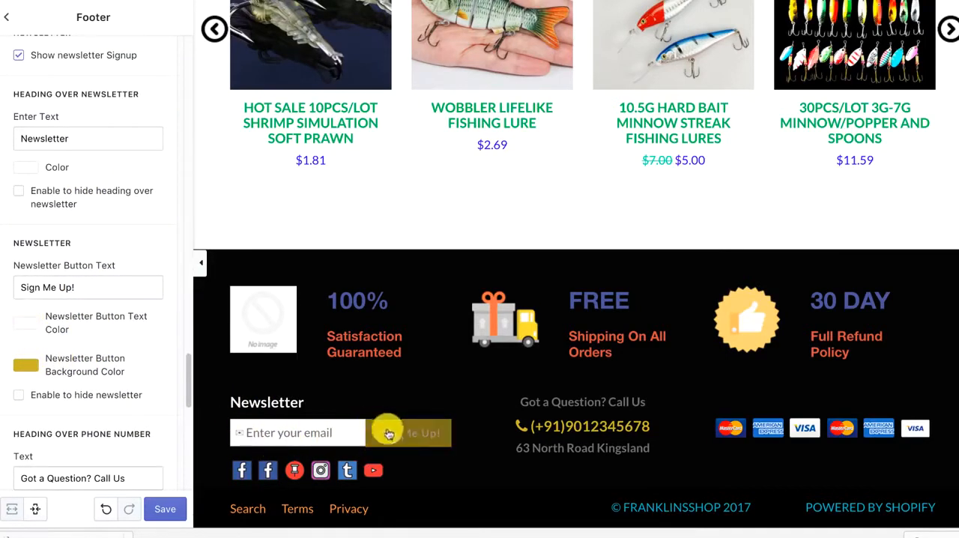
Set the footer newsletter button's background color to red-orange
{"action": "left_click", "coordinate": [25, 365]}
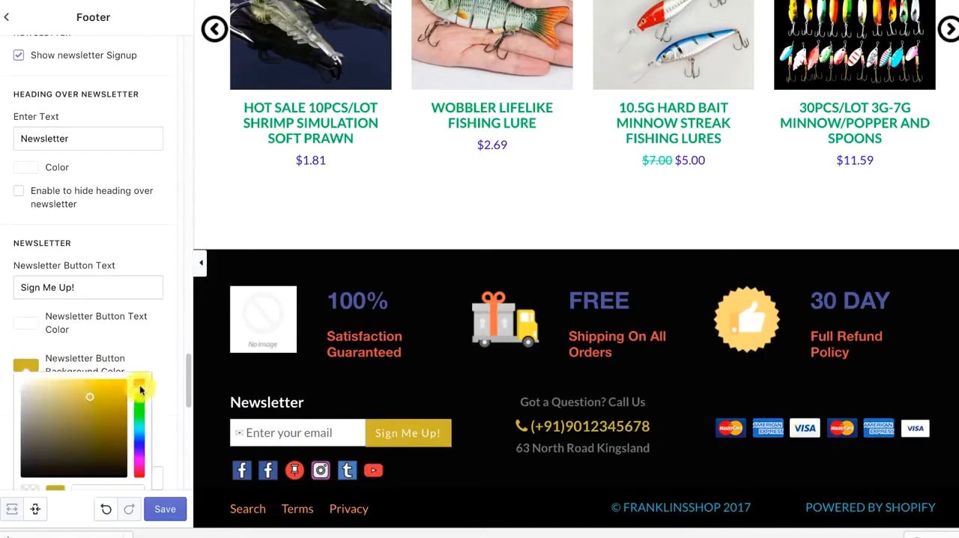
{"action": "left_click_drag", "start_coordinate": [140, 389], "coordinate": [148, 357]}
{"action": "left_click", "coordinate": [107, 349]}
Set the footer newsletter button's text color to dark blue
{"action": "left_click", "coordinate": [28, 322]}
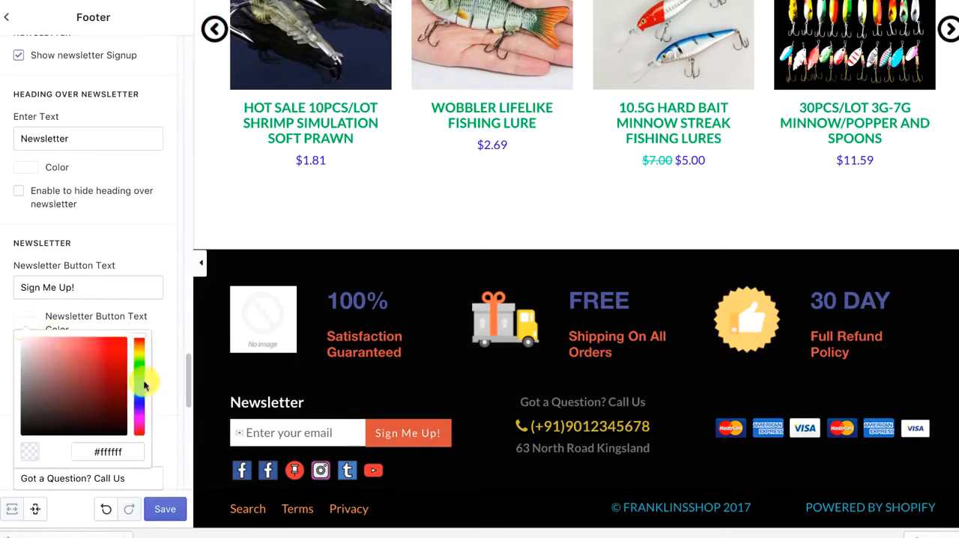
{"action": "left_click", "coordinate": [163, 362]}
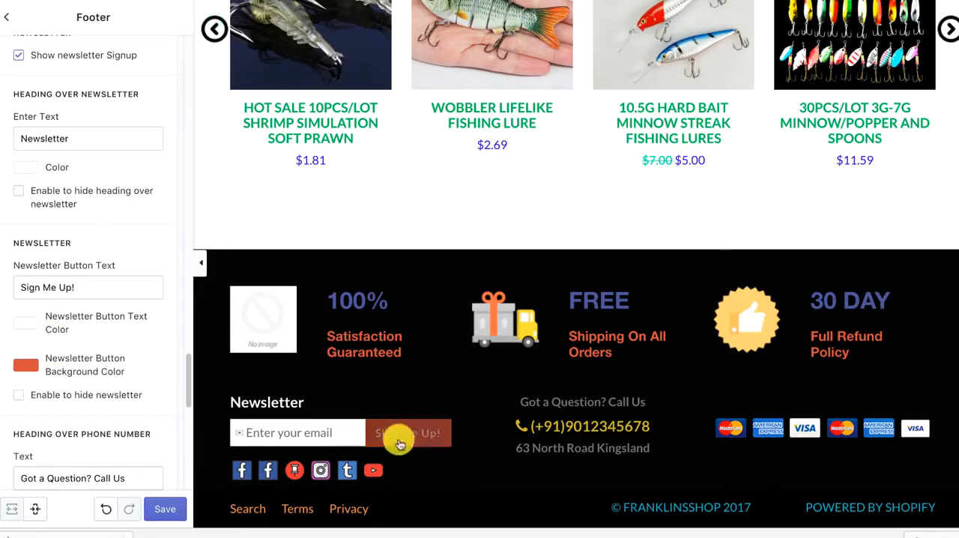
{"action": "scroll", "coordinate": [97, 420], "scroll_direction": "down", "scroll_amount": 1}
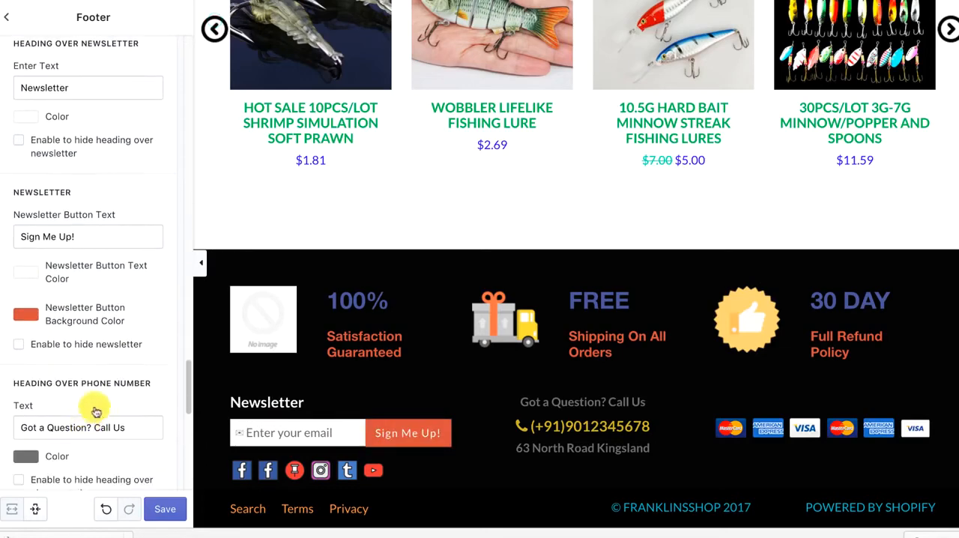
{"action": "left_click", "coordinate": [31, 275]}
{"action": "left_click_drag", "start_coordinate": [83, 315], "coordinate": [114, 317]}
{"action": "left_click", "coordinate": [154, 273]}
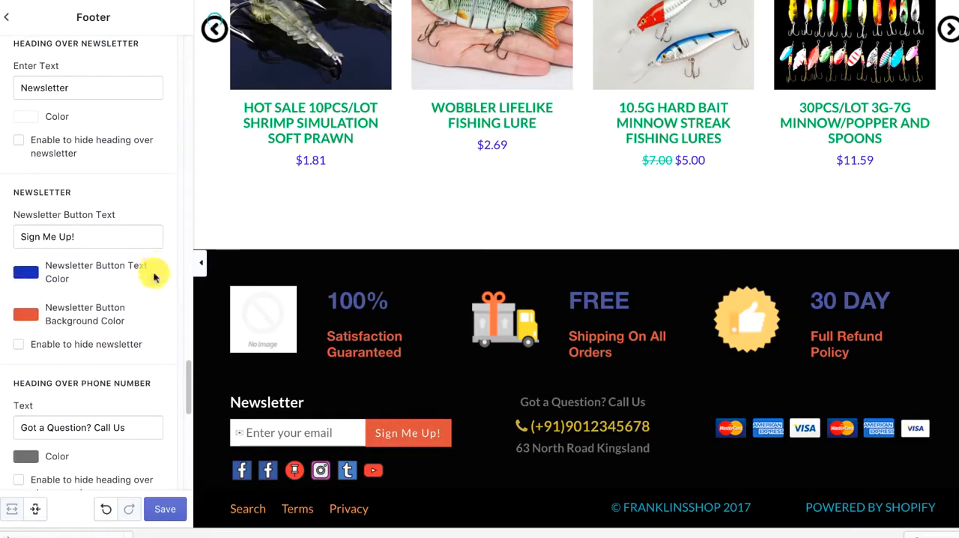
Expand the footer's general settings and set the footer background color to bright red
{"action": "scroll", "coordinate": [85, 381], "scroll_direction": "down", "scroll_amount": 4}
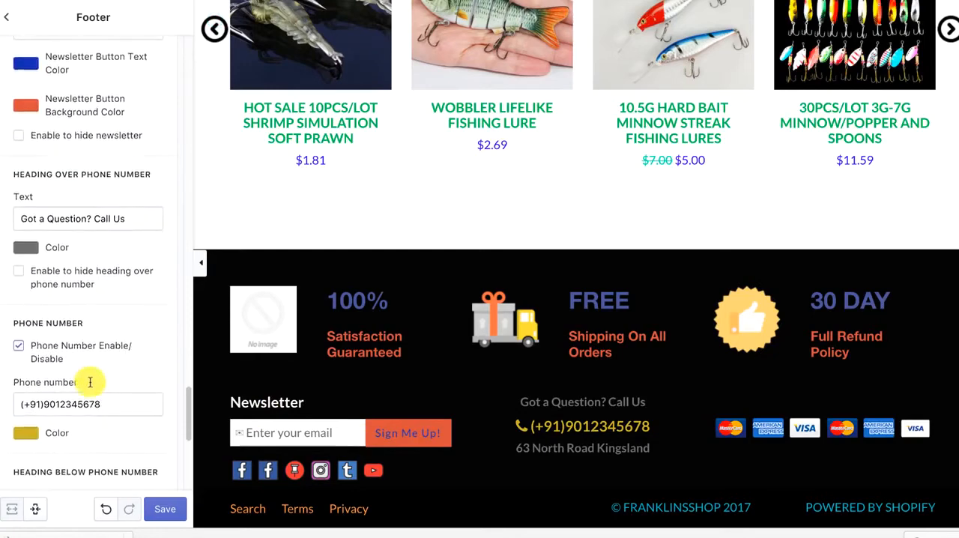
{"action": "scroll", "coordinate": [90, 381], "scroll_direction": "down", "scroll_amount": 5}
{"action": "scroll", "coordinate": [86, 378], "scroll_direction": "up", "scroll_amount": 9}
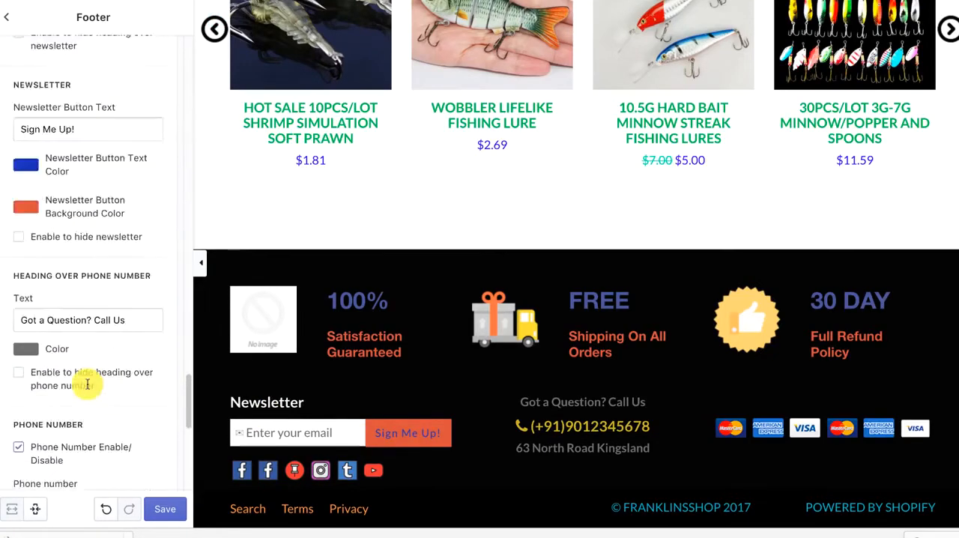
{"action": "scroll", "coordinate": [87, 383], "scroll_direction": "up", "scroll_amount": 12}
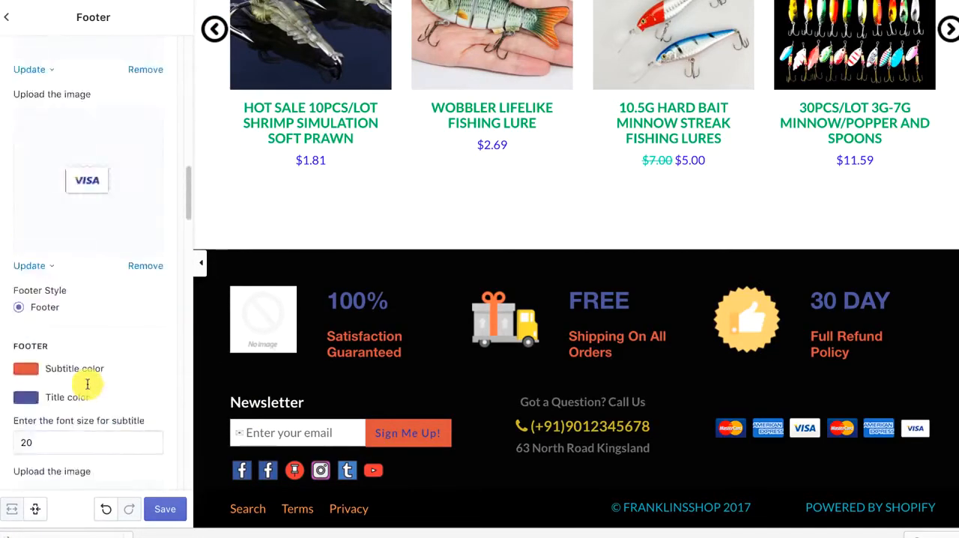
{"action": "scroll", "coordinate": [87, 384], "scroll_direction": "up", "scroll_amount": 8}
{"action": "scroll", "coordinate": [88, 389], "scroll_direction": "down", "scroll_amount": 20}
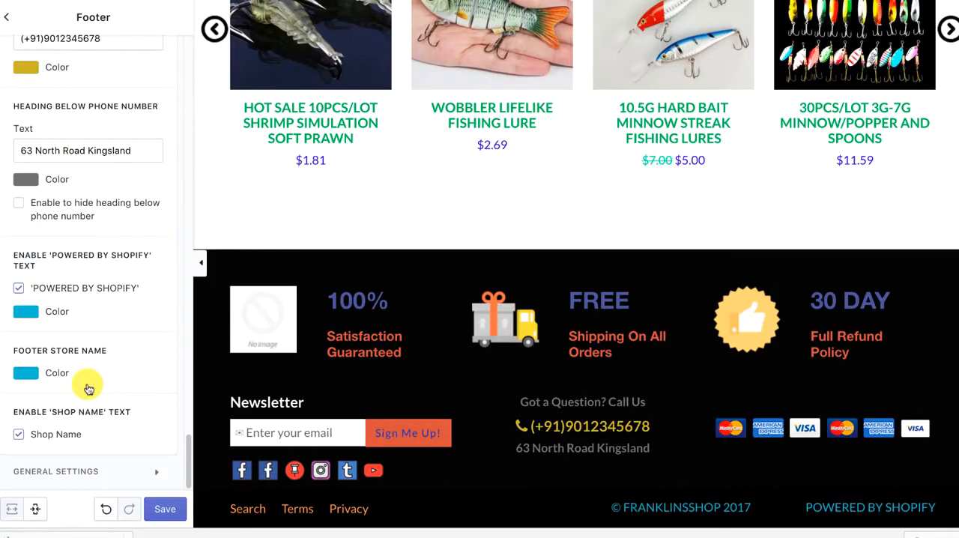
{"action": "left_click", "coordinate": [54, 469]}
{"action": "scroll", "coordinate": [78, 375], "scroll_direction": "down", "scroll_amount": 8}
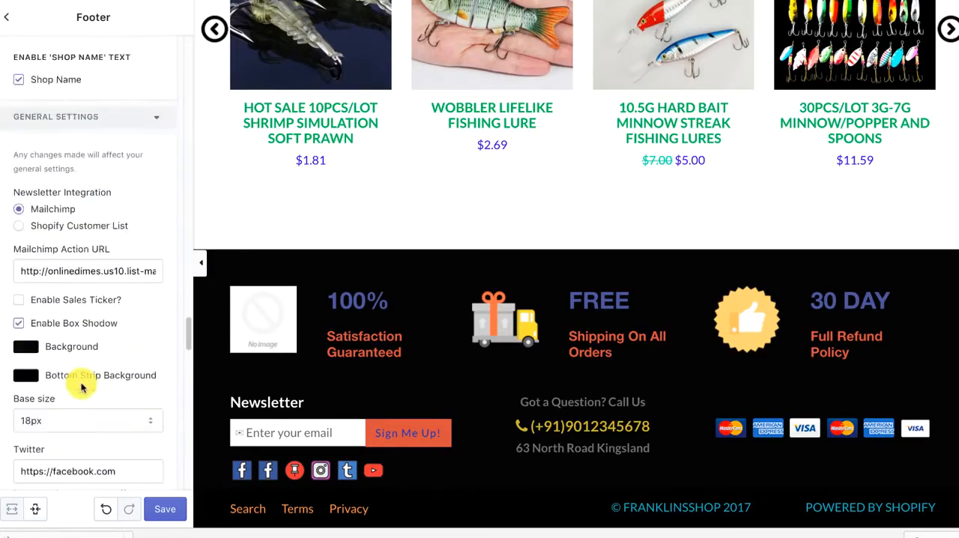
{"action": "scroll", "coordinate": [75, 277], "scroll_direction": "up", "scroll_amount": 1}
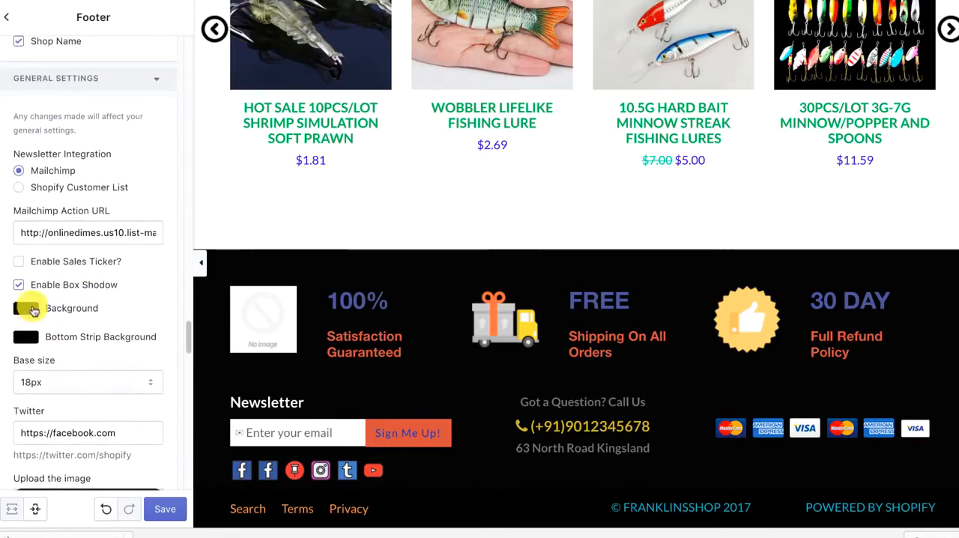
{"action": "left_click", "coordinate": [24, 308]}
{"action": "left_click", "coordinate": [115, 337]}
{"action": "left_click", "coordinate": [133, 283]}
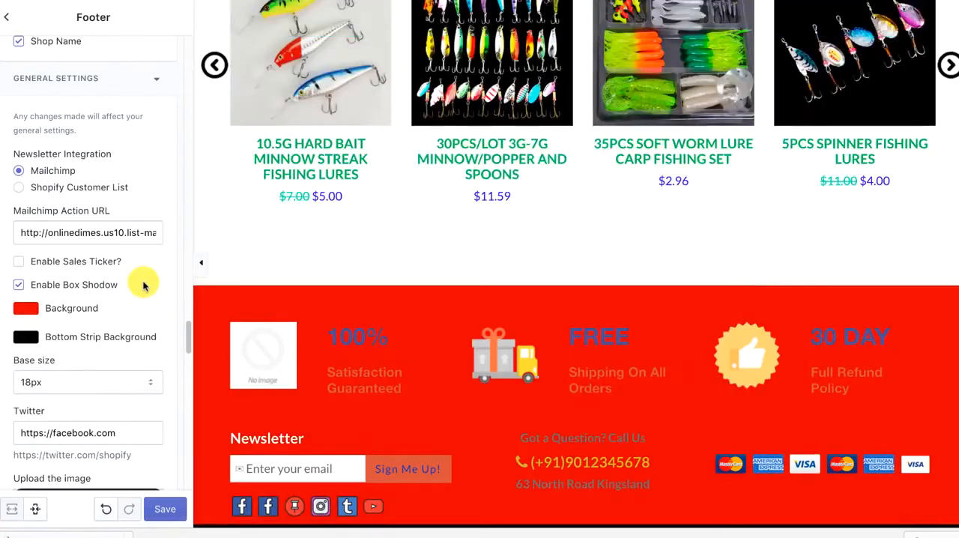
Set the footer's bottom strip background color to dark blue
{"action": "scroll", "coordinate": [320, 364], "scroll_direction": "down", "scroll_amount": 1}
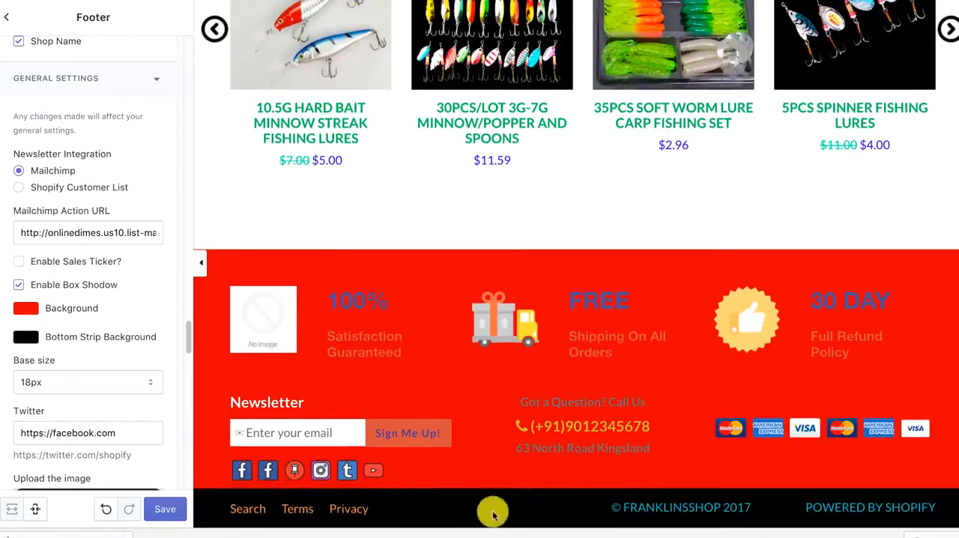
{"action": "left_click", "coordinate": [22, 339]}
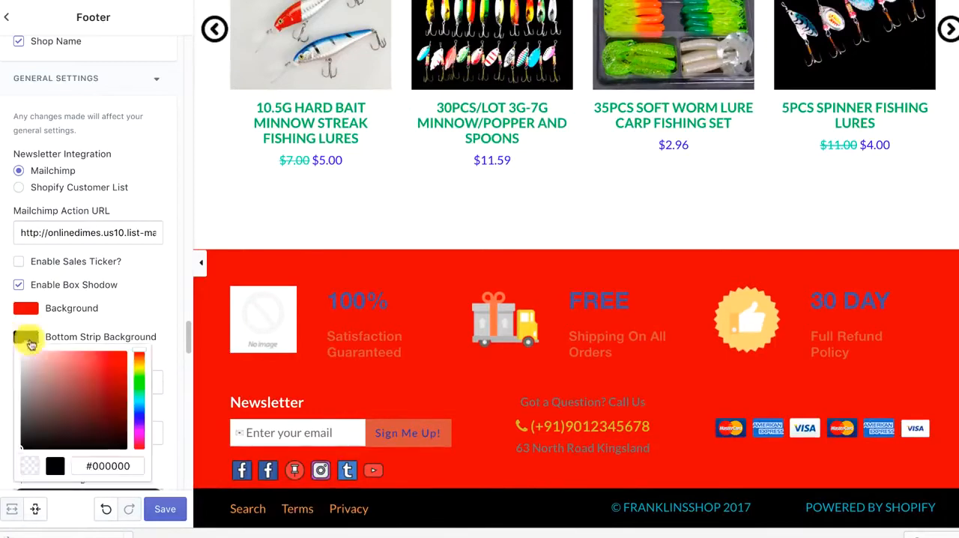
{"action": "left_click", "coordinate": [142, 419]}
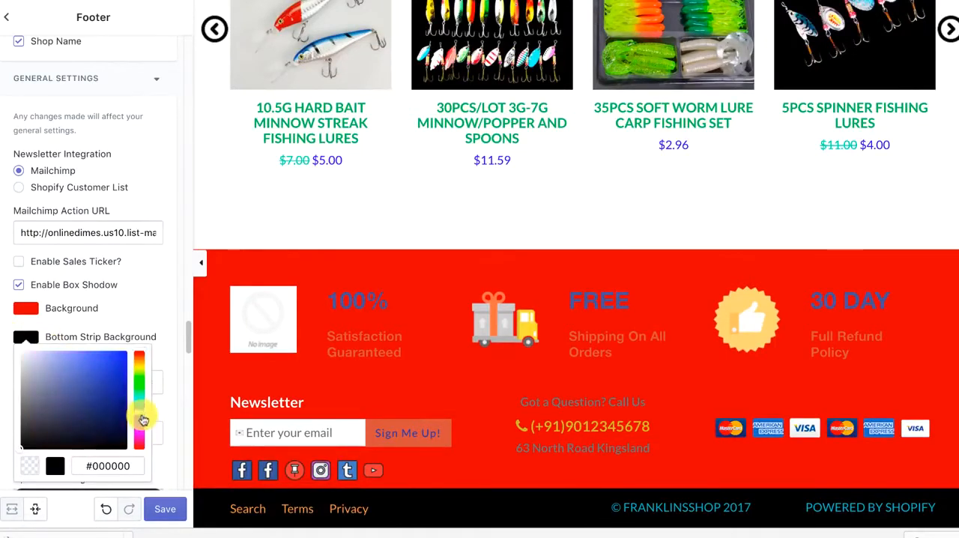
{"action": "left_click", "coordinate": [155, 323]}
{"action": "left_click_drag", "start_coordinate": [55, 345], "coordinate": [22, 342]}
{"action": "left_click", "coordinate": [28, 347]}
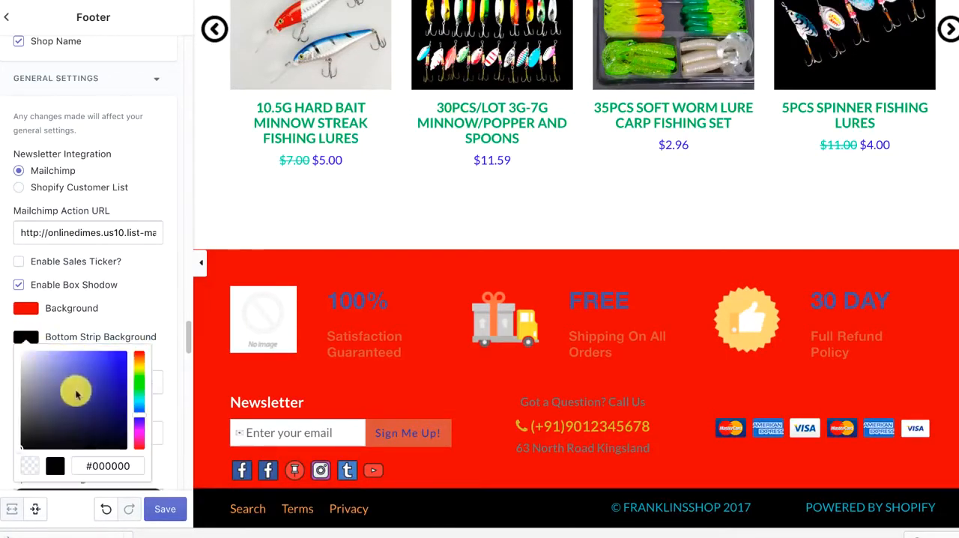
{"action": "left_click", "coordinate": [113, 377]}
{"action": "left_click", "coordinate": [158, 294]}
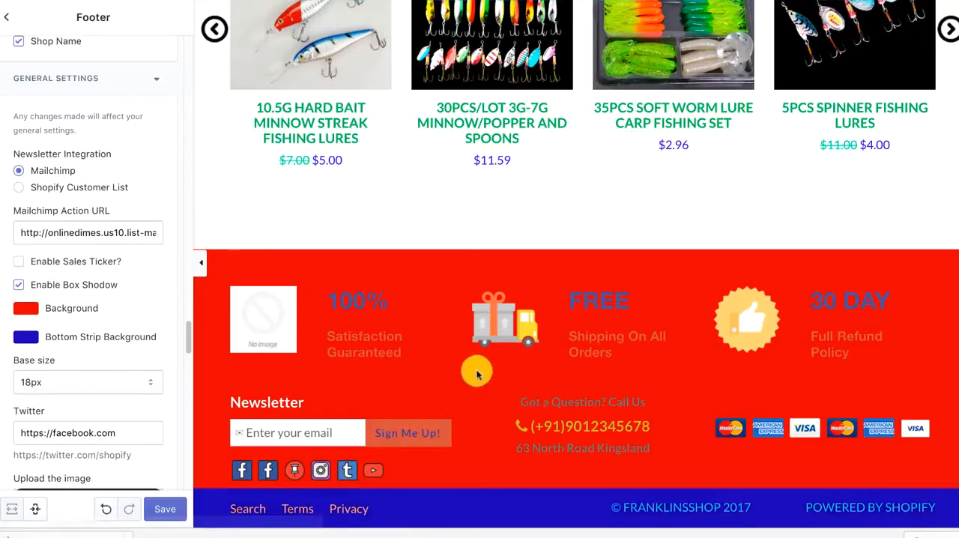
Disable the footer's phone number and hide the heading below it
{"action": "scroll", "coordinate": [461, 383], "scroll_direction": "down", "scroll_amount": 1}
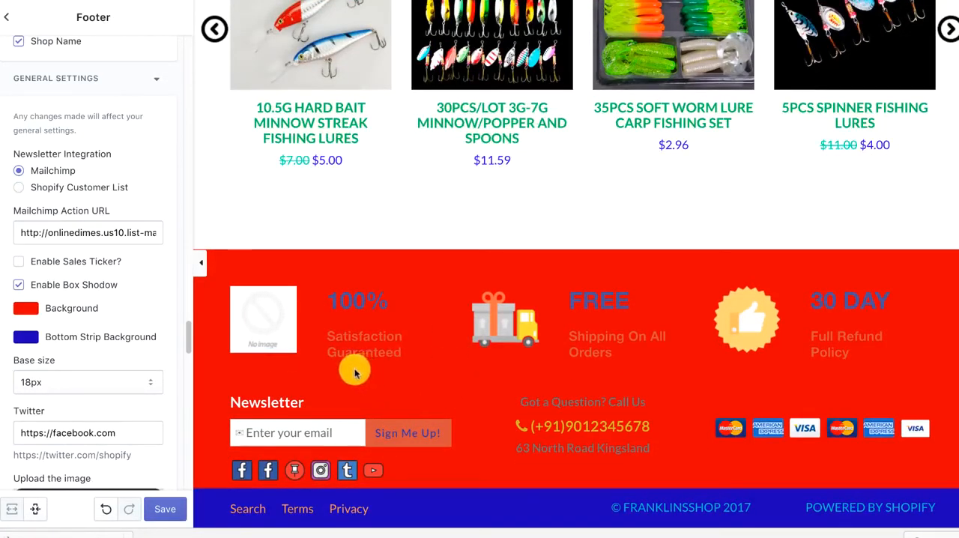
{"action": "scroll", "coordinate": [137, 367], "scroll_direction": "down", "scroll_amount": 7}
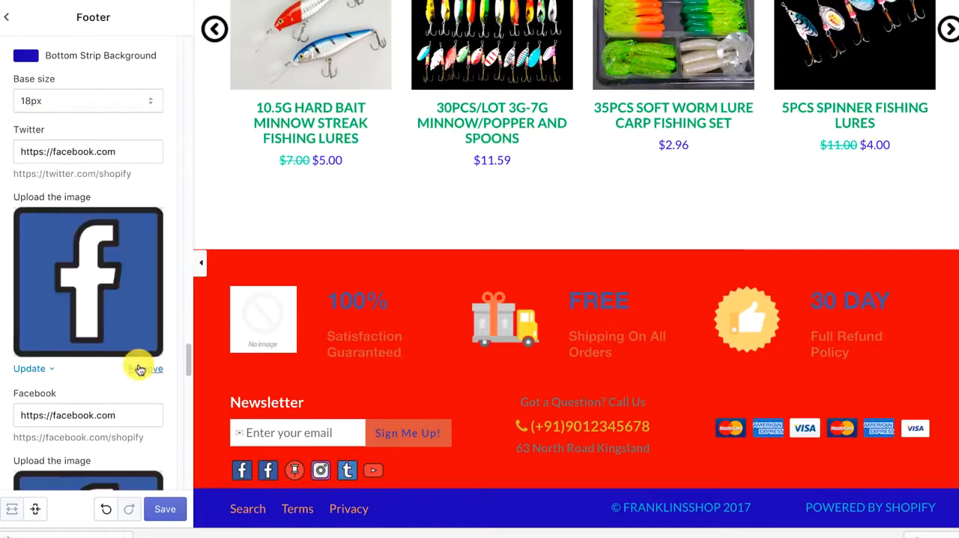
{"action": "scroll", "coordinate": [137, 368], "scroll_direction": "down", "scroll_amount": 15}
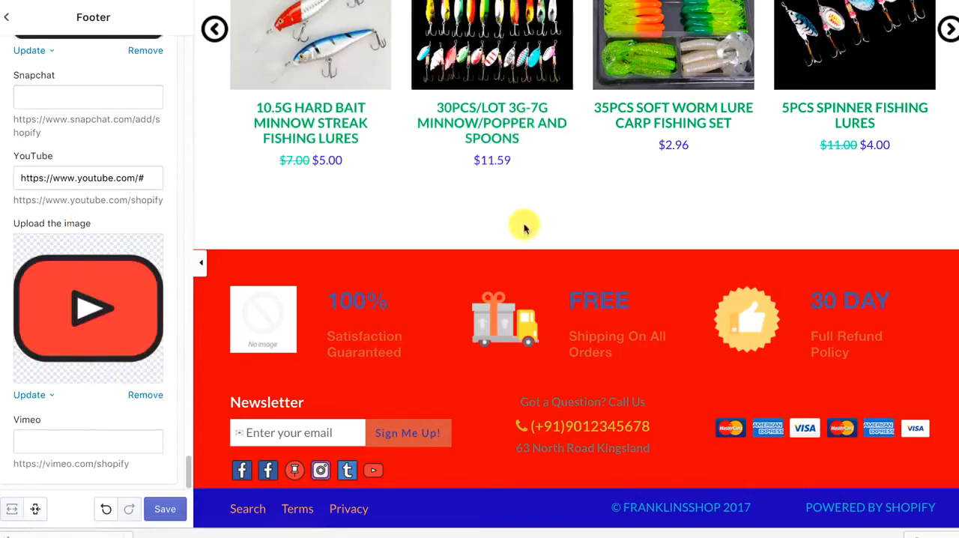
{"action": "scroll", "coordinate": [92, 354], "scroll_direction": "up", "scroll_amount": 4}
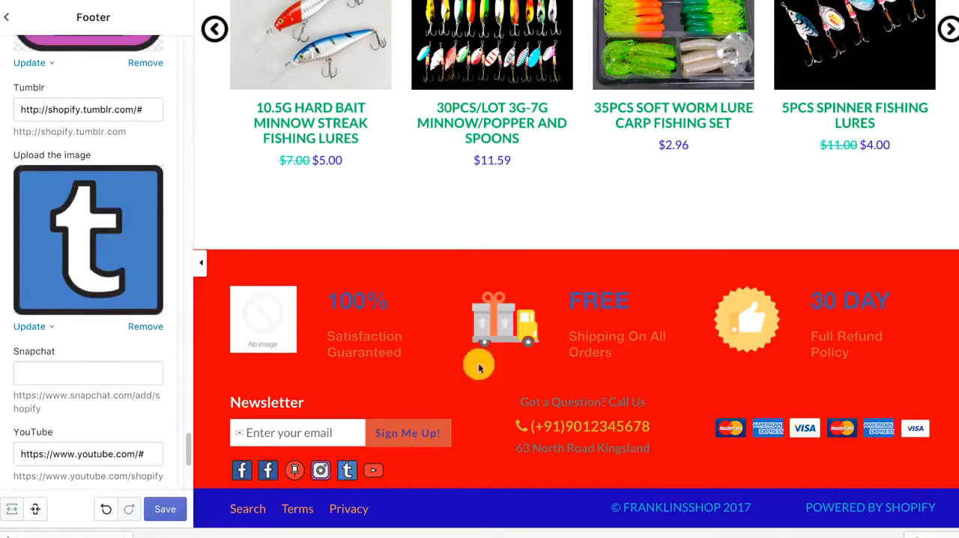
{"action": "scroll", "coordinate": [67, 391], "scroll_direction": "up", "scroll_amount": 4}
{"action": "scroll", "coordinate": [67, 391], "scroll_direction": "up", "scroll_amount": 15}
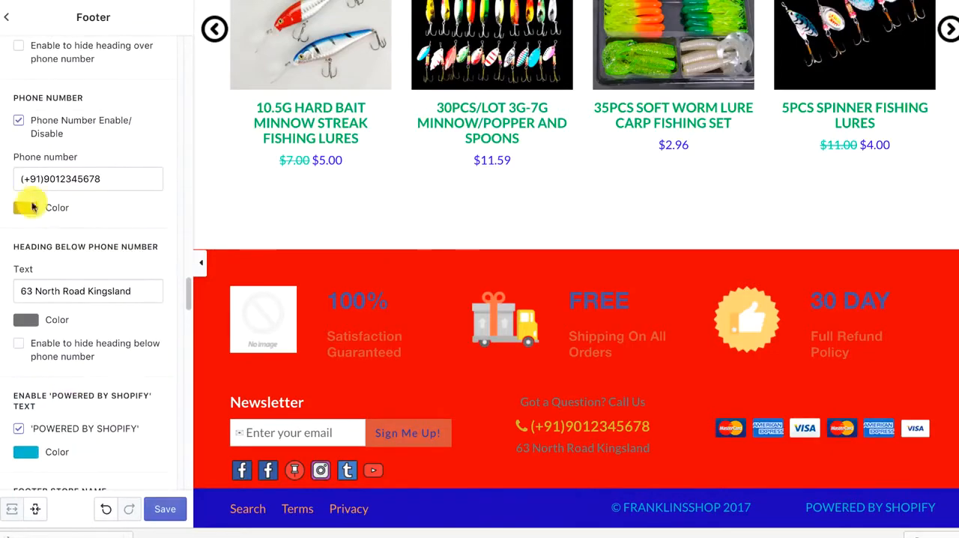
{"action": "left_click", "coordinate": [18, 120]}
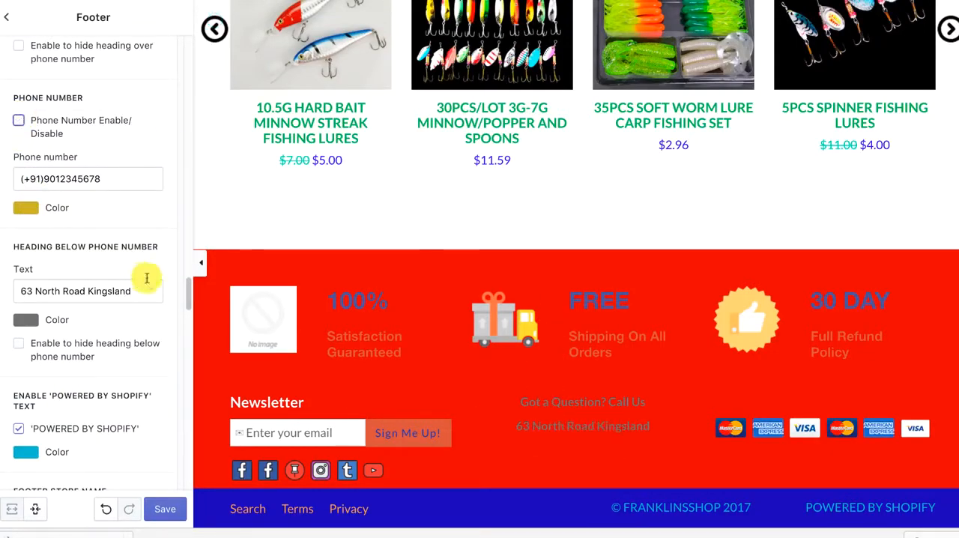
{"action": "left_click", "coordinate": [20, 348]}
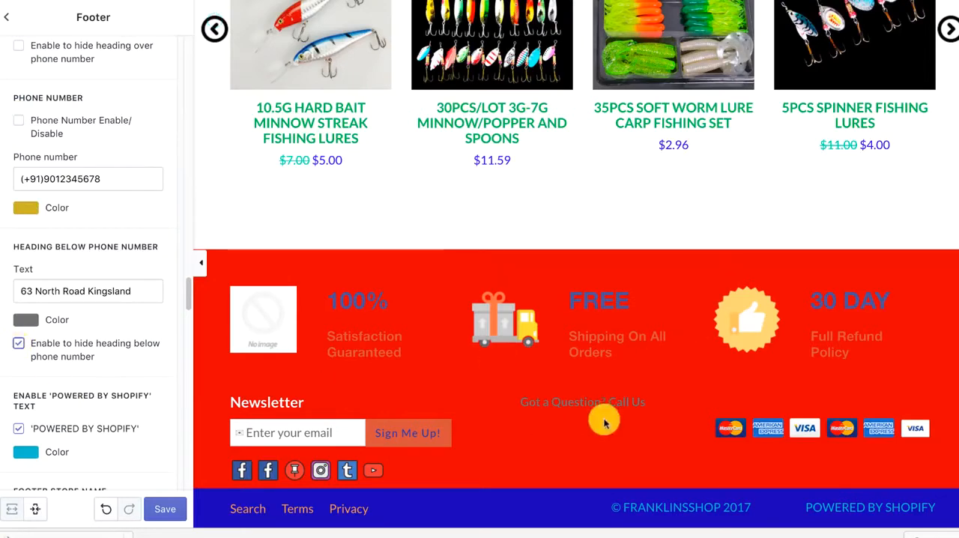
Turn off the footer's 'POWERED BY SHOPIFY' text and hide the heading over the phone number
{"action": "left_click", "coordinate": [18, 429]}
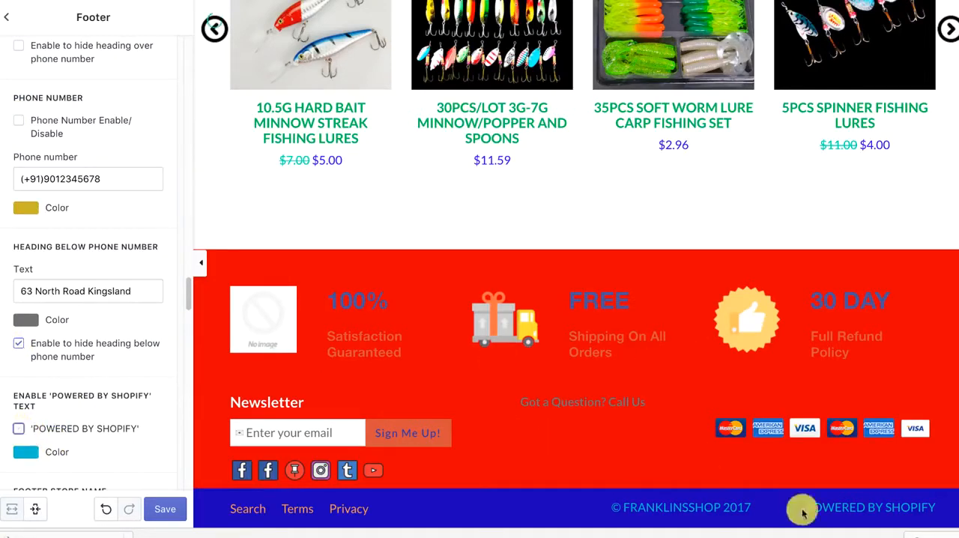
{"action": "scroll", "coordinate": [62, 431], "scroll_direction": "down", "scroll_amount": 2}
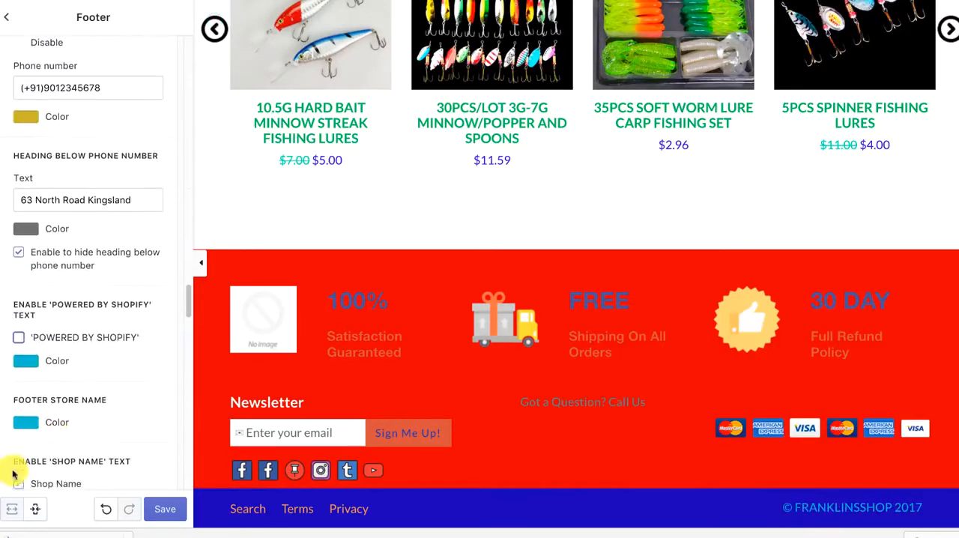
{"action": "scroll", "coordinate": [113, 385], "scroll_direction": "up", "scroll_amount": 3}
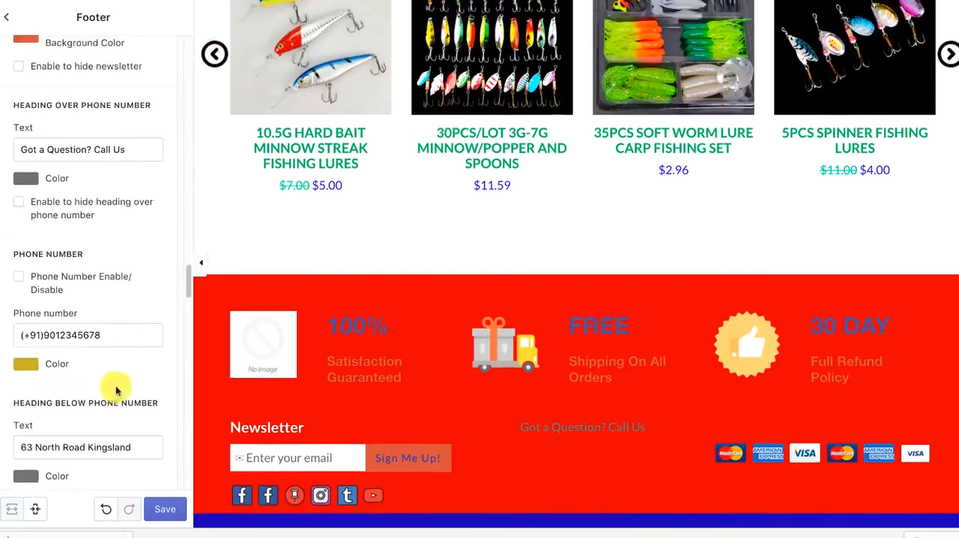
{"action": "scroll", "coordinate": [85, 257], "scroll_direction": "up", "scroll_amount": 1}
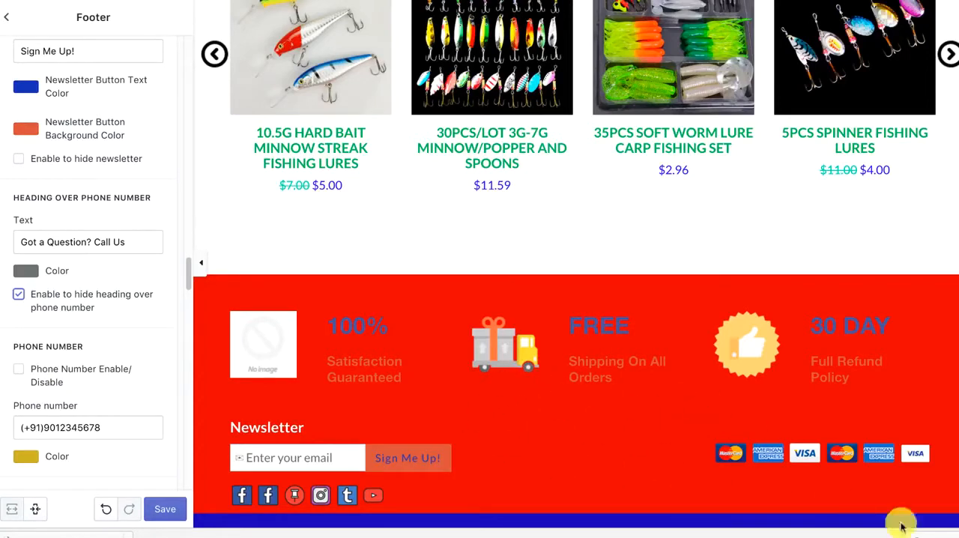
Reload the theme editor page, discarding the unsaved footer changes
{"action": "scroll", "coordinate": [34, 311], "scroll_direction": "up", "scroll_amount": 15}
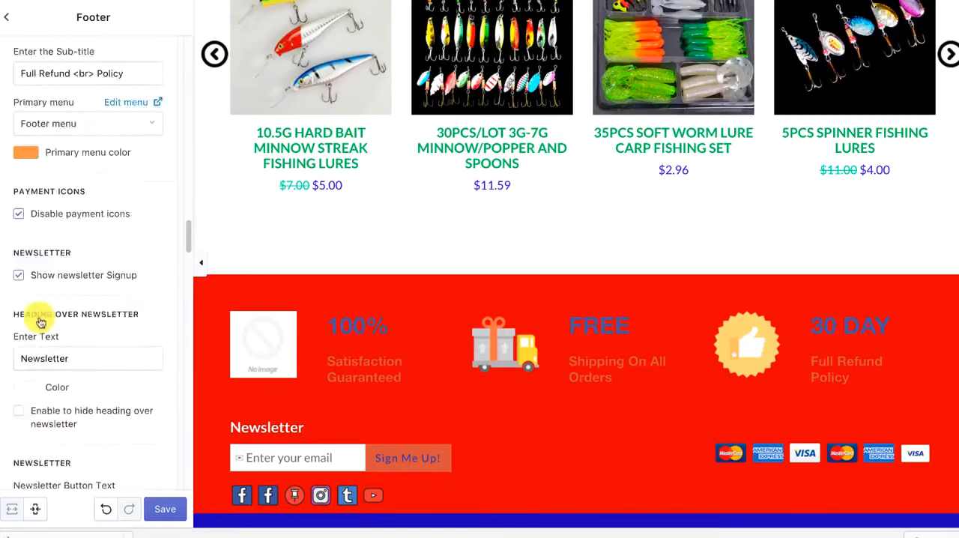
{"action": "key", "text": "super+r"}
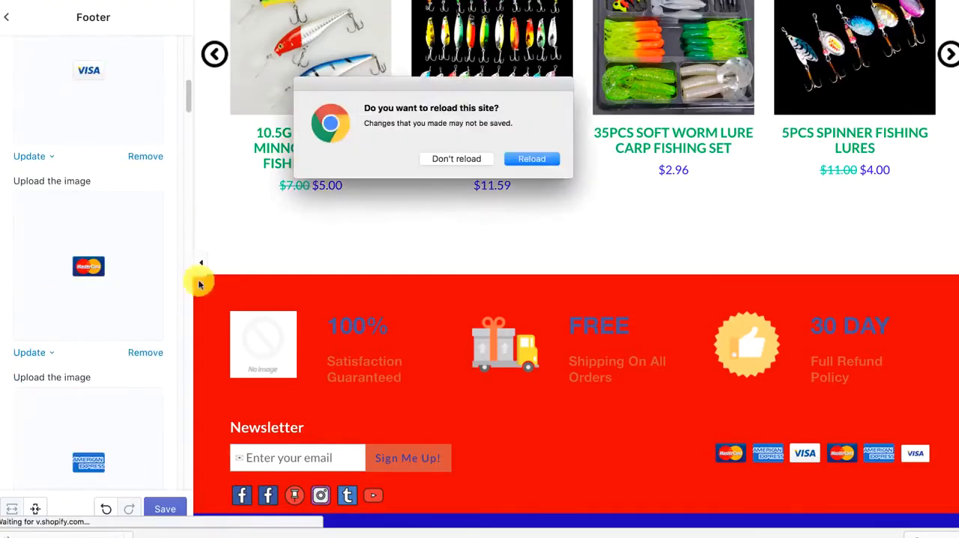
{"action": "left_click", "coordinate": [531, 159]}
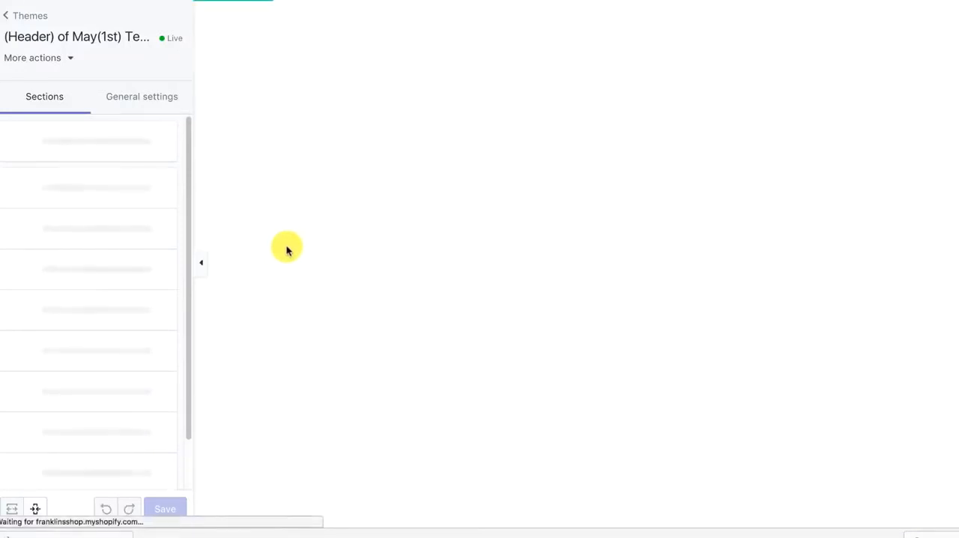
Open the Dope Case Phone Case product page from the You Can Edit ME! section in the preview
{"action": "scroll", "coordinate": [422, 217], "scroll_direction": "down", "scroll_amount": 20}
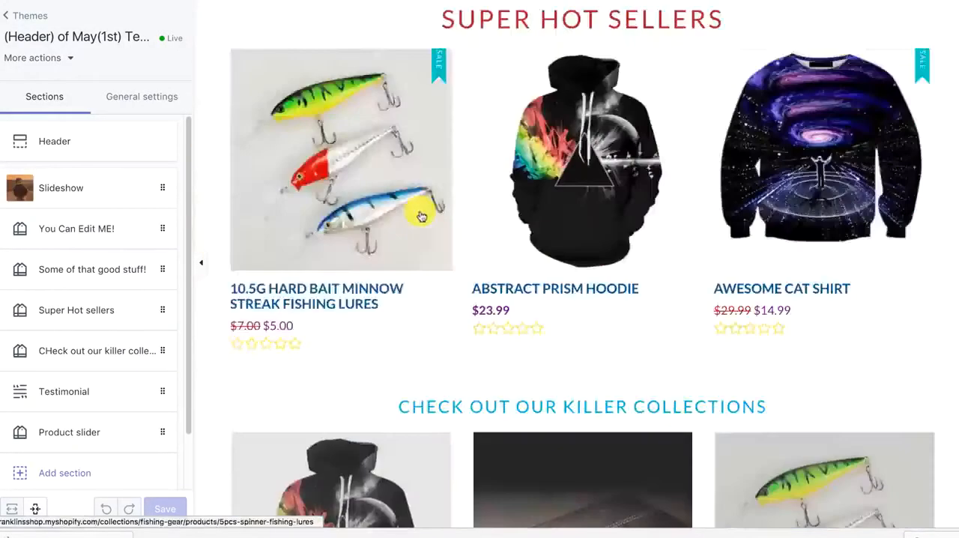
{"action": "scroll", "coordinate": [492, 184], "scroll_direction": "up", "scroll_amount": 15}
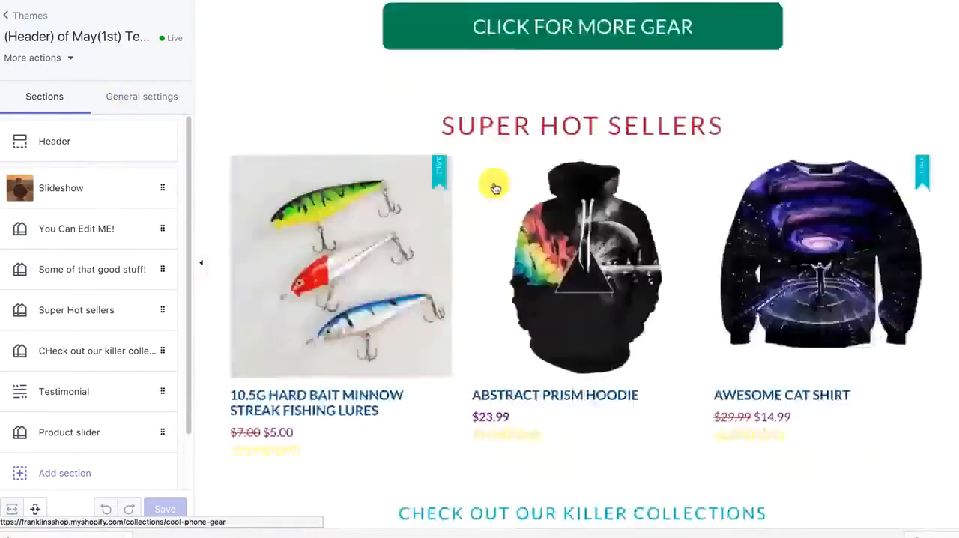
{"action": "scroll", "coordinate": [495, 187], "scroll_direction": "up", "scroll_amount": 8}
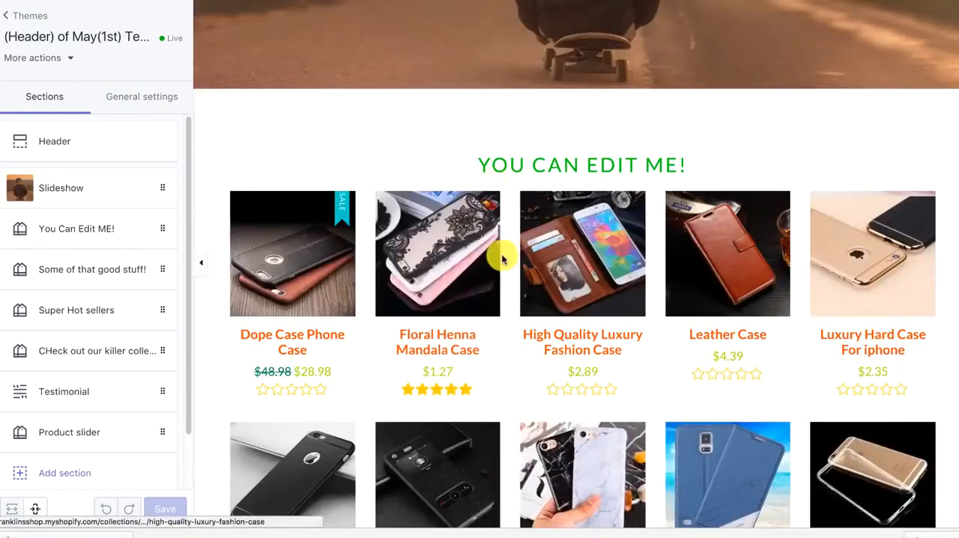
{"action": "left_click", "coordinate": [345, 258]}
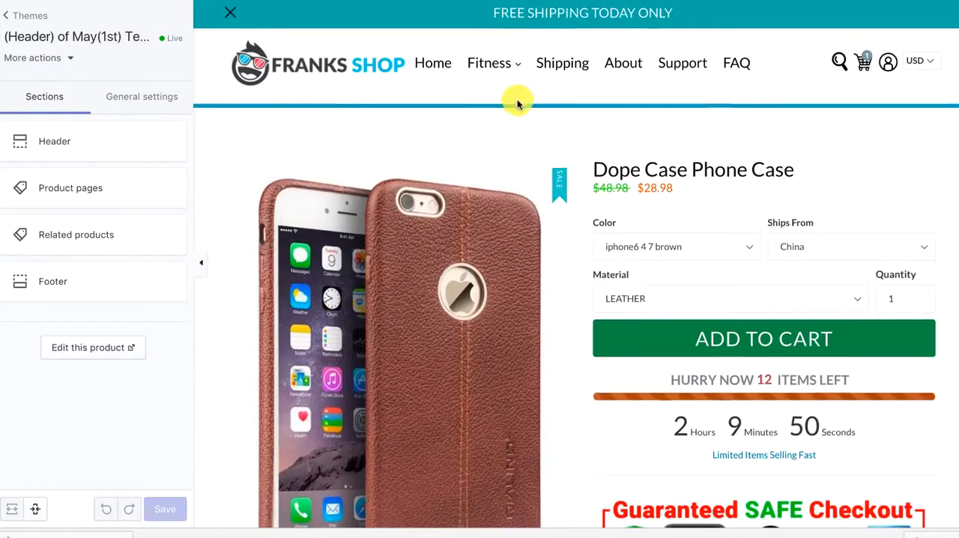
Open the Product pages settings and try a green color for the product heading
{"action": "scroll", "coordinate": [515, 104], "scroll_direction": "down", "scroll_amount": 1}
{"action": "left_click", "coordinate": [49, 196]}
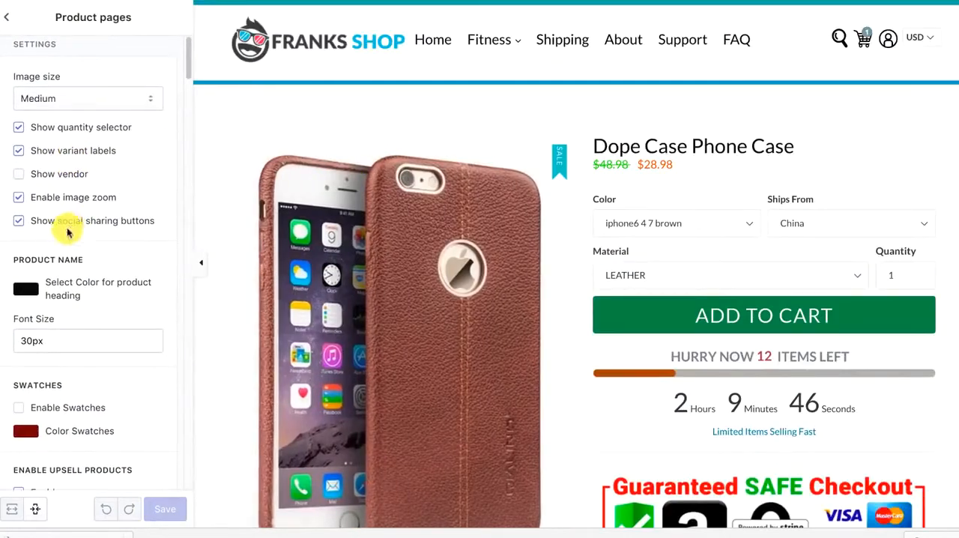
{"action": "left_click", "coordinate": [26, 289]}
{"action": "left_click", "coordinate": [112, 315]}
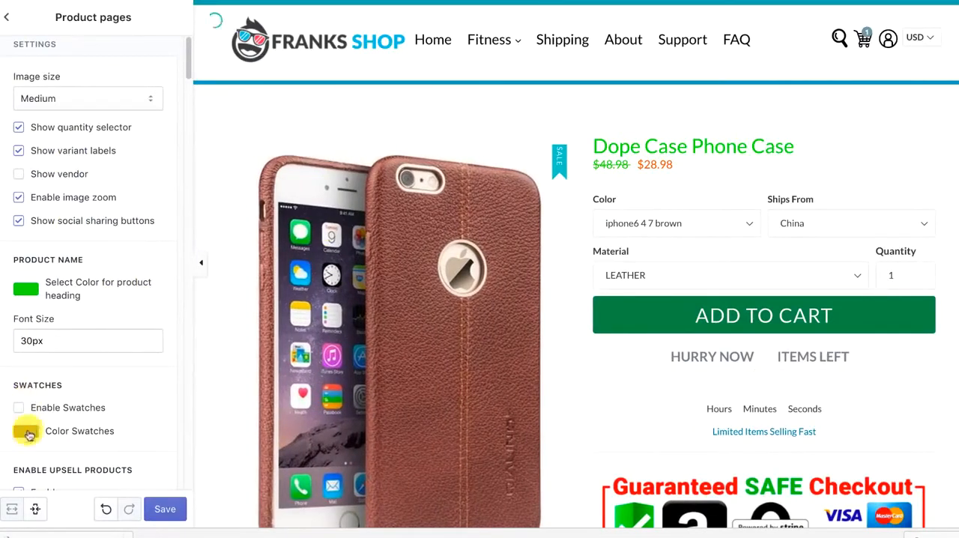
Try out swatches on the product page, then disable the Enable Swatches option again
{"action": "scroll", "coordinate": [75, 352], "scroll_direction": "down", "scroll_amount": 1}
{"action": "scroll", "coordinate": [75, 352], "scroll_direction": "down", "scroll_amount": 1}
{"action": "left_click", "coordinate": [26, 393]}
{"action": "left_click_drag", "start_coordinate": [139, 338], "coordinate": [165, 322]}
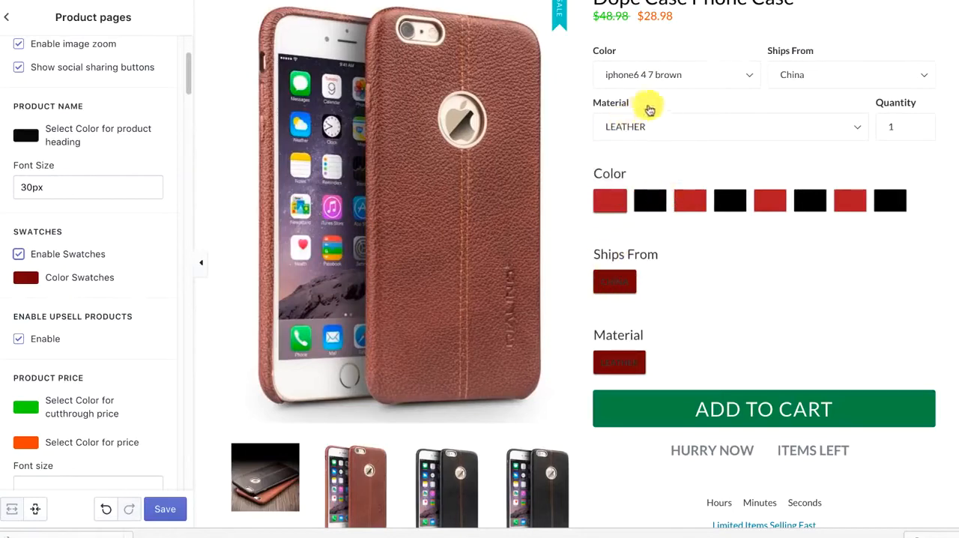
{"action": "left_click", "coordinate": [17, 341]}
{"action": "left_click", "coordinate": [18, 259]}
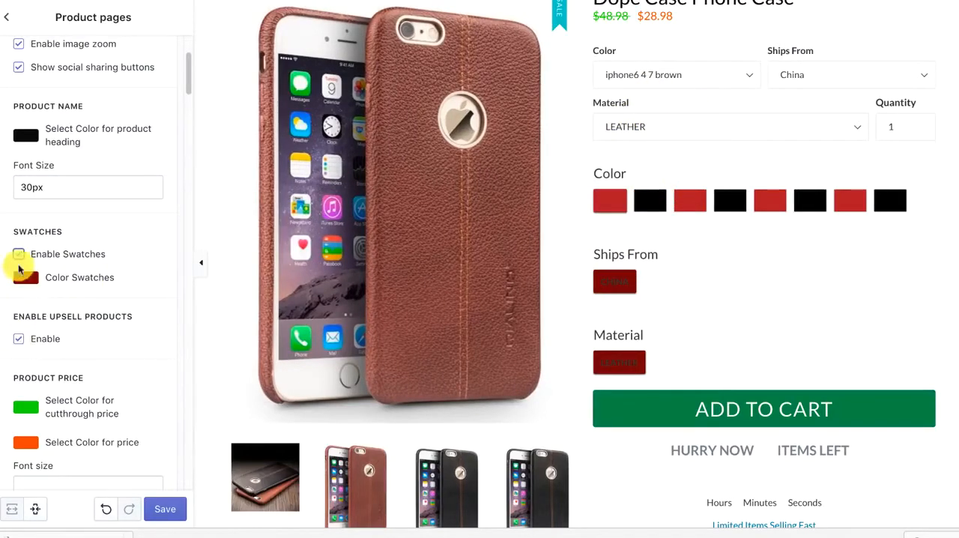
Change the Add to Cart button's color to dark red, #852908
{"action": "scroll", "coordinate": [94, 285], "scroll_direction": "down", "scroll_amount": 5}
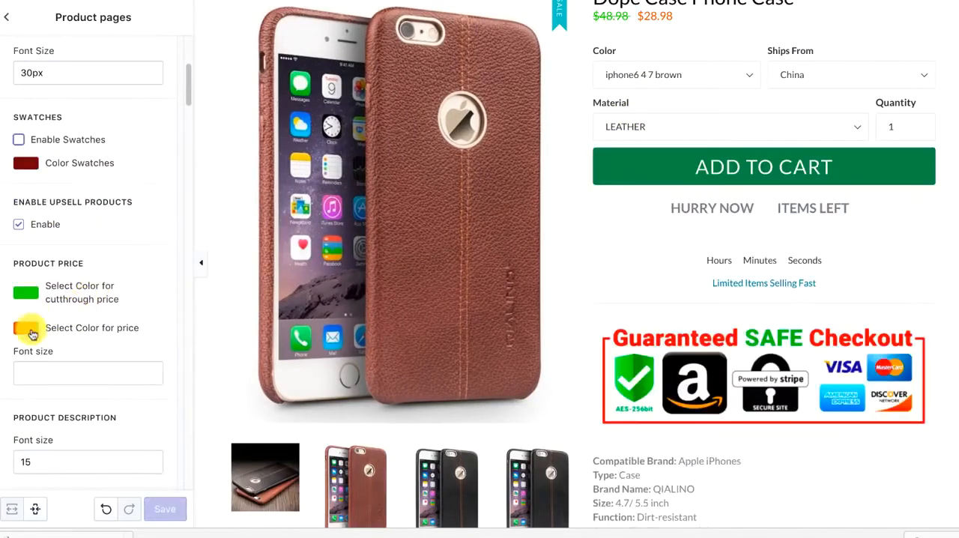
{"action": "left_click", "coordinate": [34, 296]}
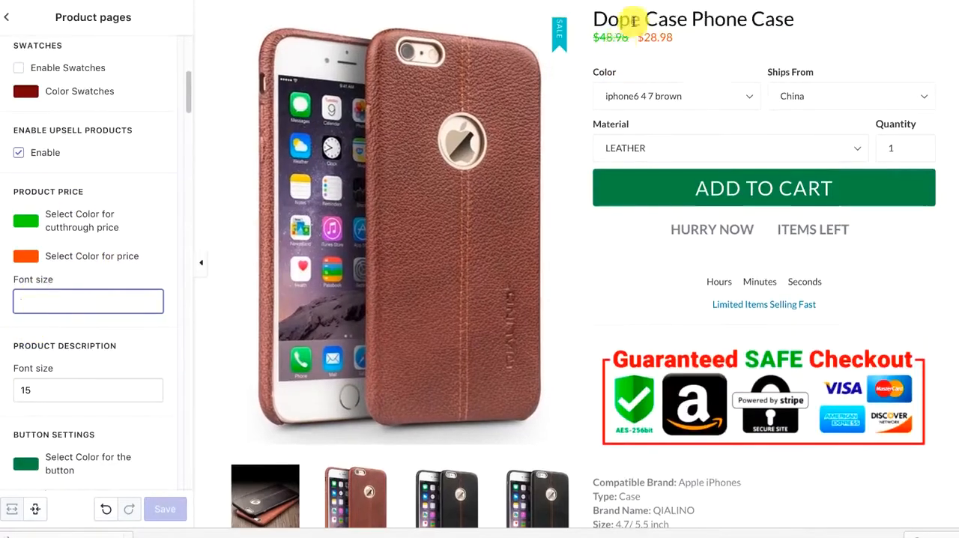
{"action": "scroll", "coordinate": [125, 247], "scroll_direction": "down", "scroll_amount": 3}
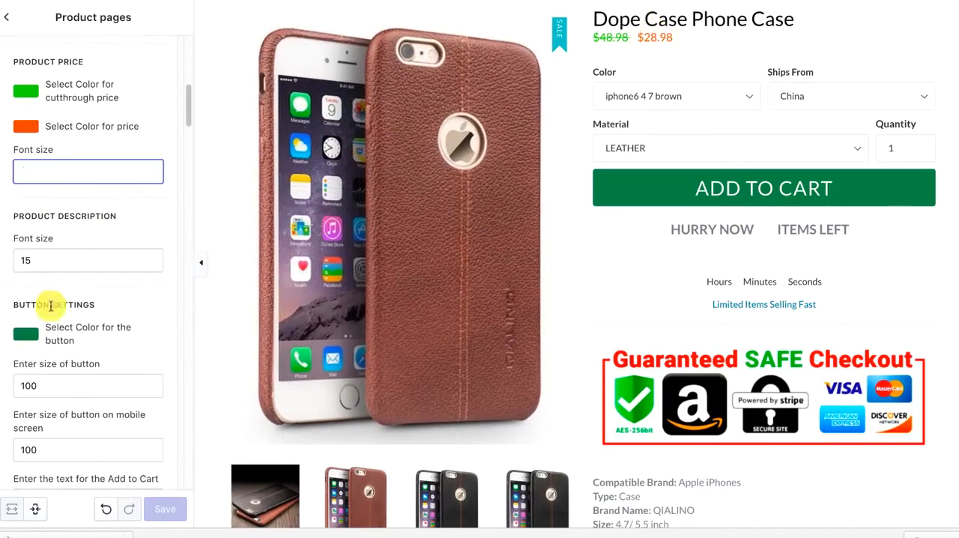
{"action": "left_click", "coordinate": [18, 341]}
{"action": "left_click", "coordinate": [139, 355]}
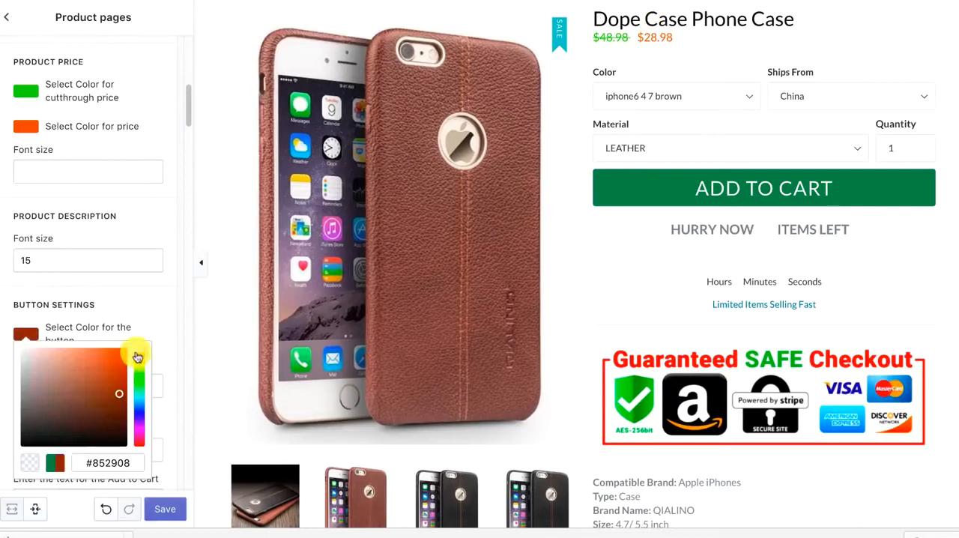
{"action": "left_click", "coordinate": [157, 315]}
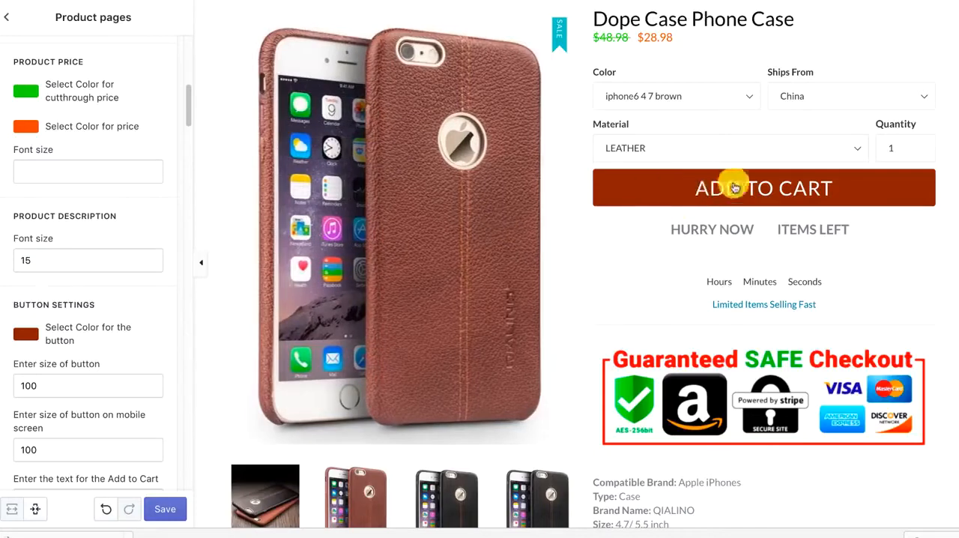
Set the Add to Cart button's desktop size to 80
{"action": "scroll", "coordinate": [126, 264], "scroll_direction": "down", "scroll_amount": 1}
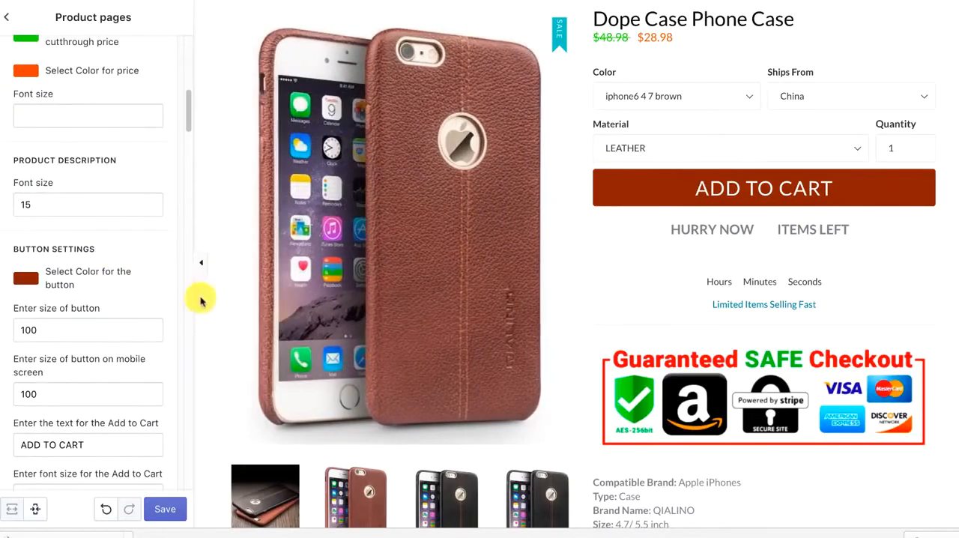
{"action": "double_click", "coordinate": [35, 331]}
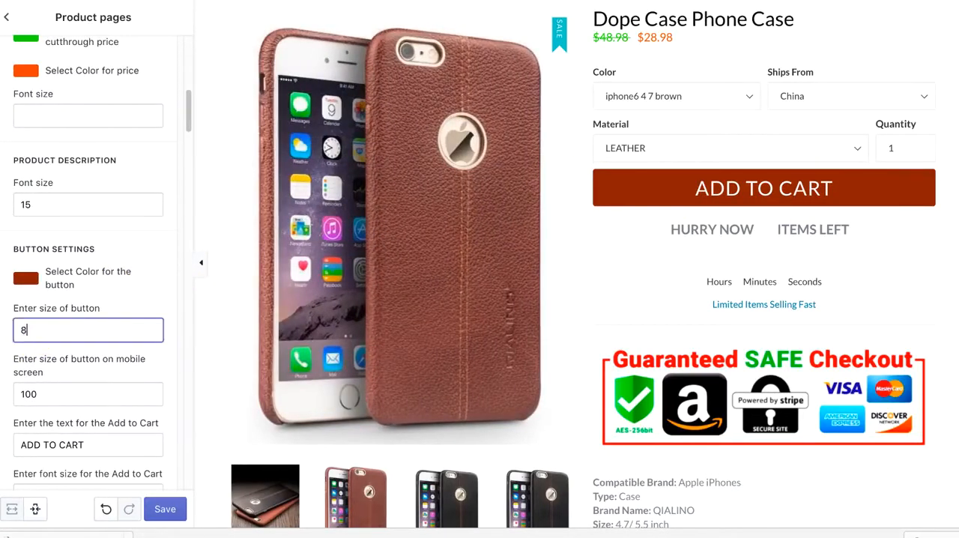
{"action": "left_click", "coordinate": [136, 290]}
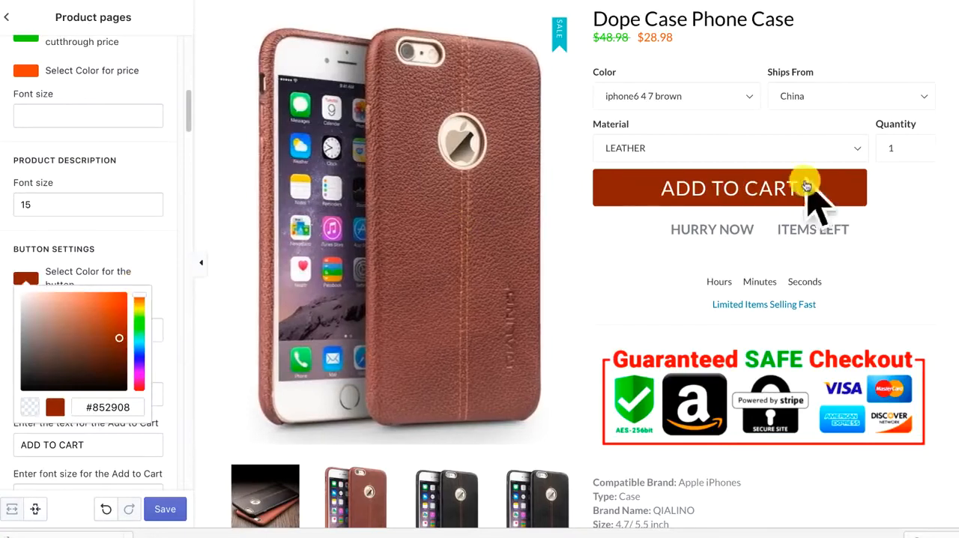
{"action": "left_click", "coordinate": [153, 261]}
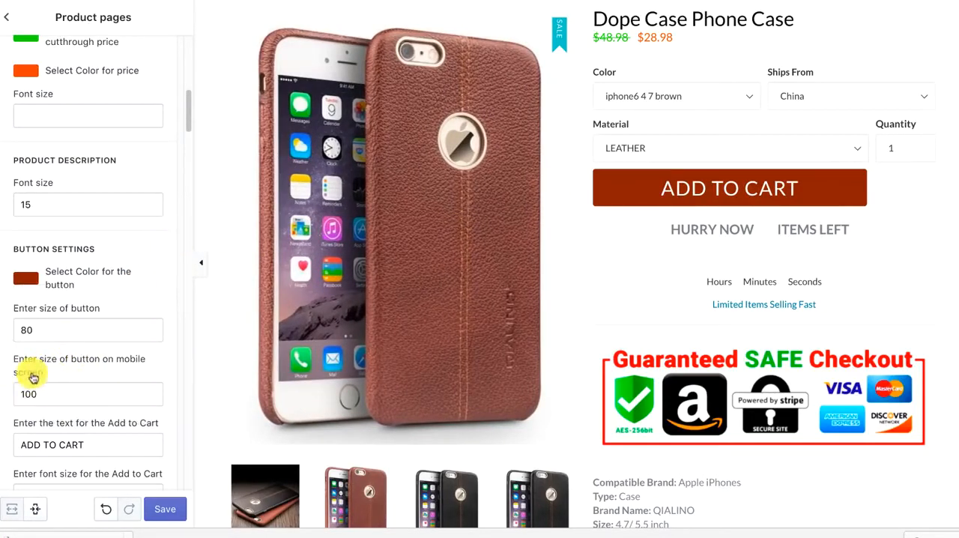
Replace the Add to Cart button's text with "fghgfn"
{"action": "scroll", "coordinate": [33, 378], "scroll_direction": "down", "scroll_amount": 1}
{"action": "left_click_drag", "start_coordinate": [106, 427], "coordinate": [1, 430]}
{"action": "type", "text": "fghgfn"}
{"action": "left_click", "coordinate": [205, 343]}
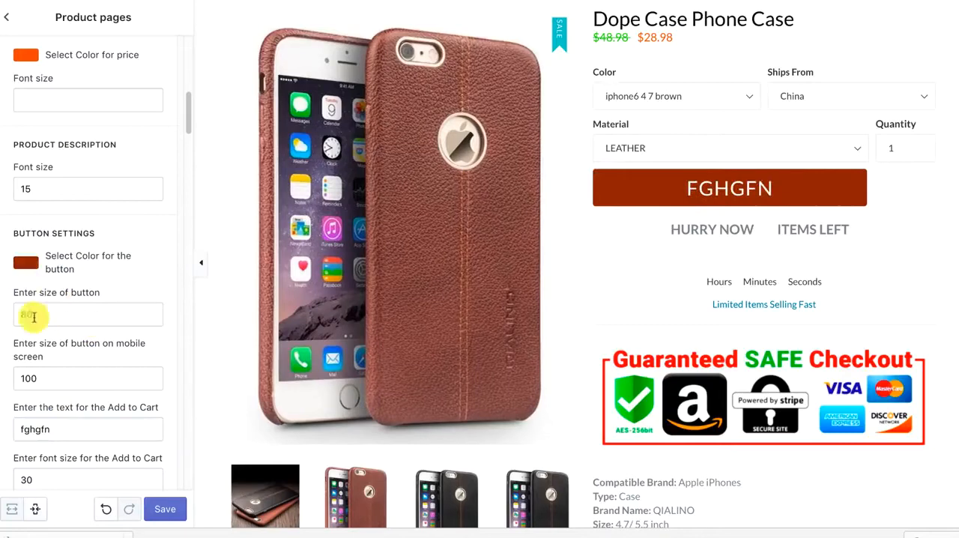
Reload the theme editor, discarding the unsaved button changes, and reopen the Product pages settings
{"action": "scroll", "coordinate": [45, 318], "scroll_direction": "down", "scroll_amount": 3}
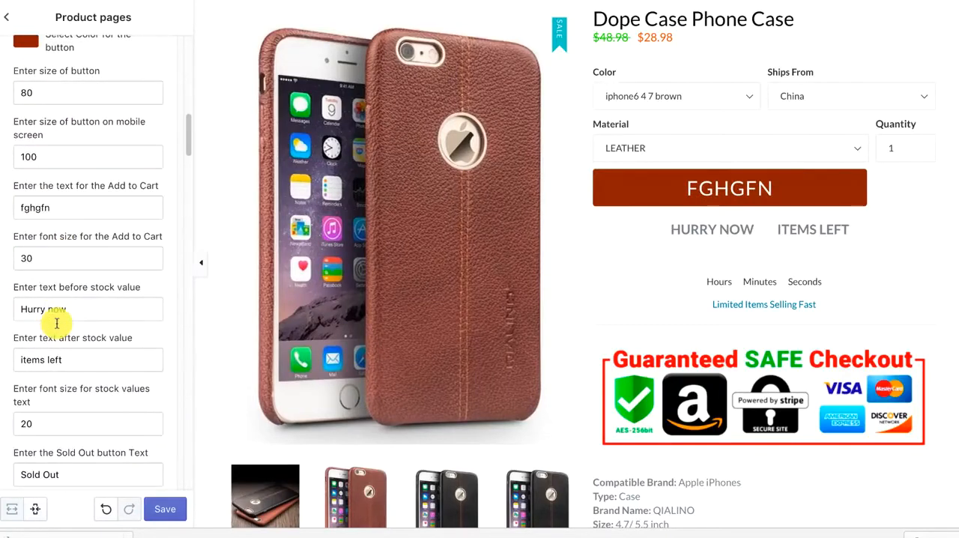
{"action": "scroll", "coordinate": [56, 323], "scroll_direction": "up", "scroll_amount": 5}
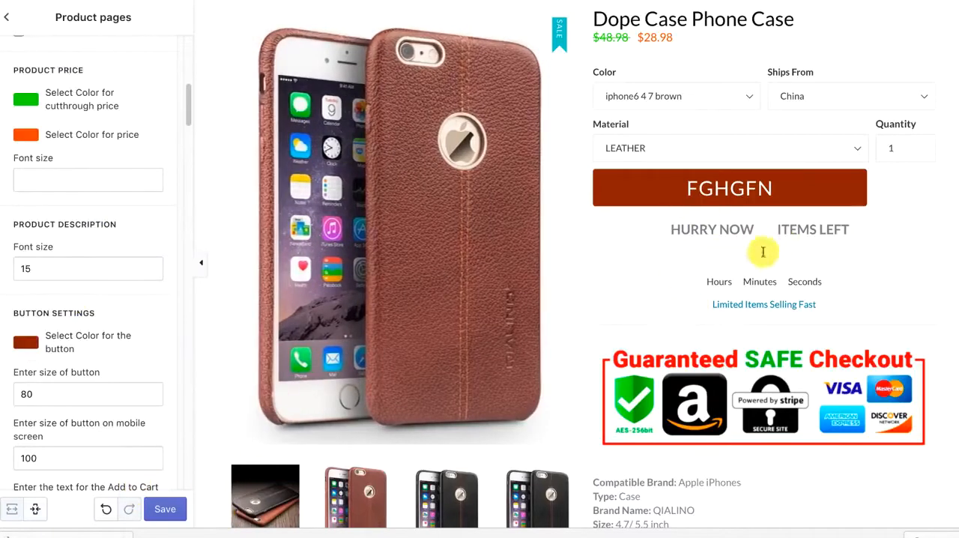
{"action": "key", "text": "super+r"}
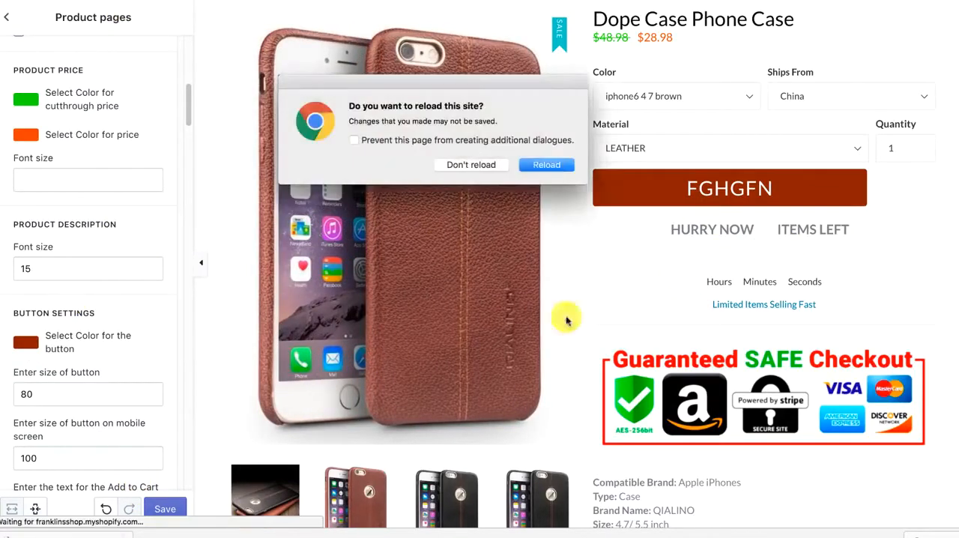
{"action": "left_click", "coordinate": [544, 166]}
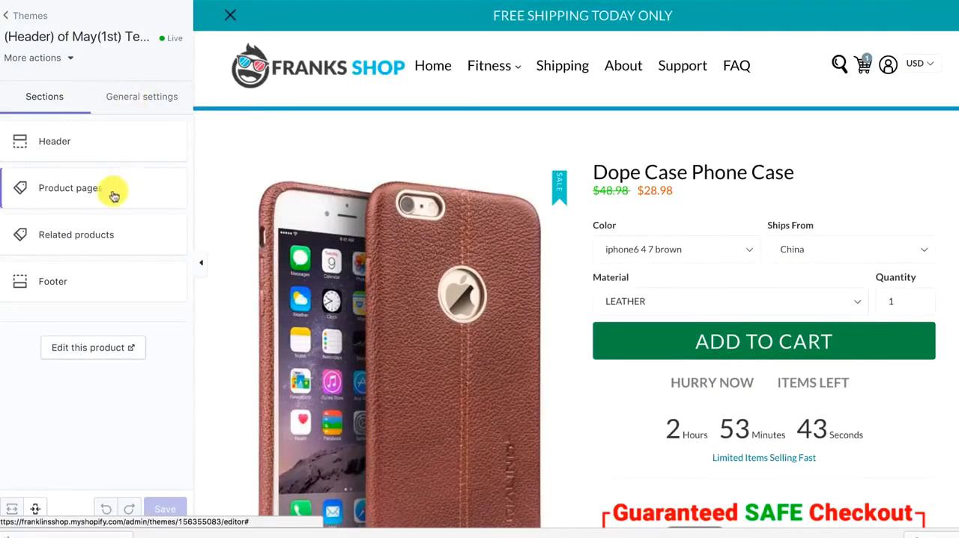
{"action": "left_click", "coordinate": [111, 188]}
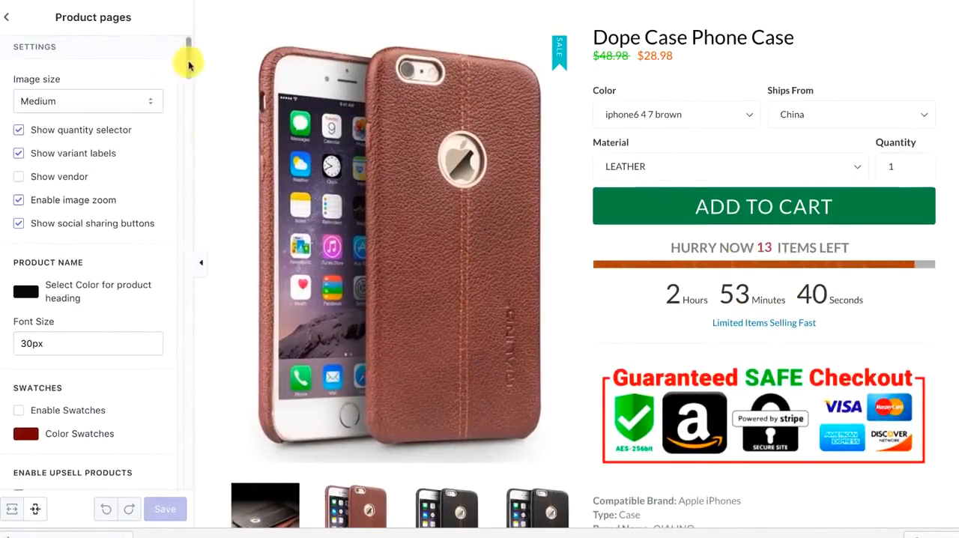
Examine the available countdown styles and progress bar styles in the product page's Styles settings
{"action": "left_click_drag", "start_coordinate": [189, 66], "coordinate": [199, 465]}
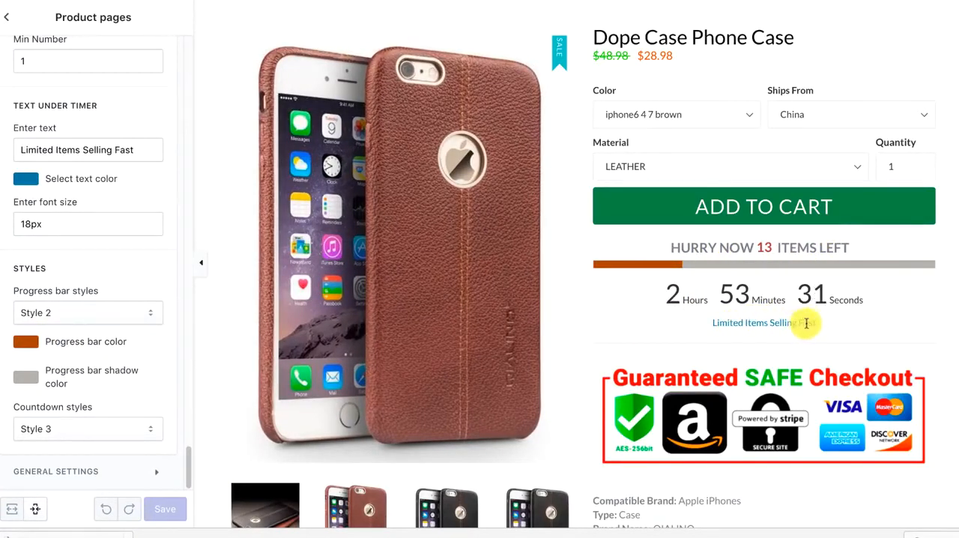
{"action": "left_click", "coordinate": [120, 432]}
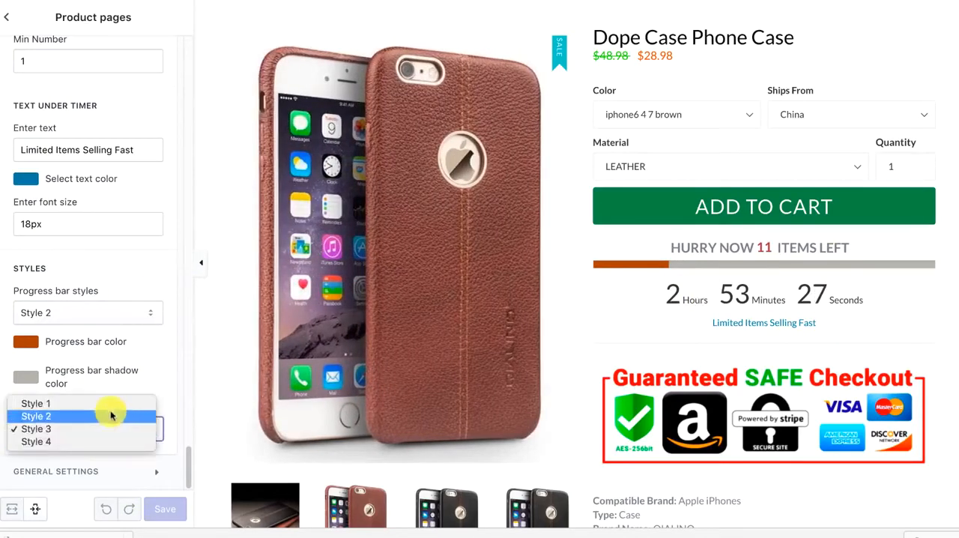
{"action": "left_click", "coordinate": [44, 340]}
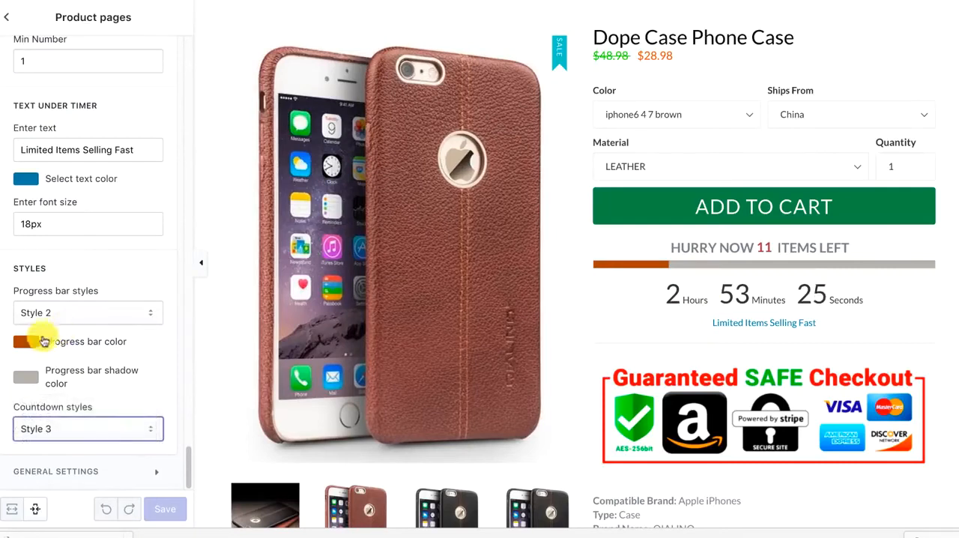
{"action": "left_click", "coordinate": [59, 314]}
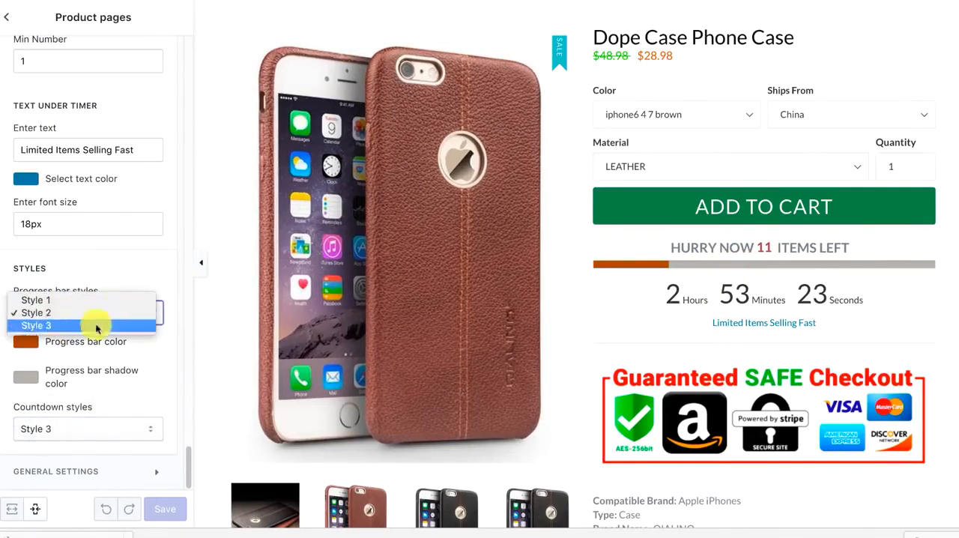
{"action": "left_click", "coordinate": [131, 250]}
{"action": "left_click", "coordinate": [67, 309]}
{"action": "left_click", "coordinate": [95, 267]}
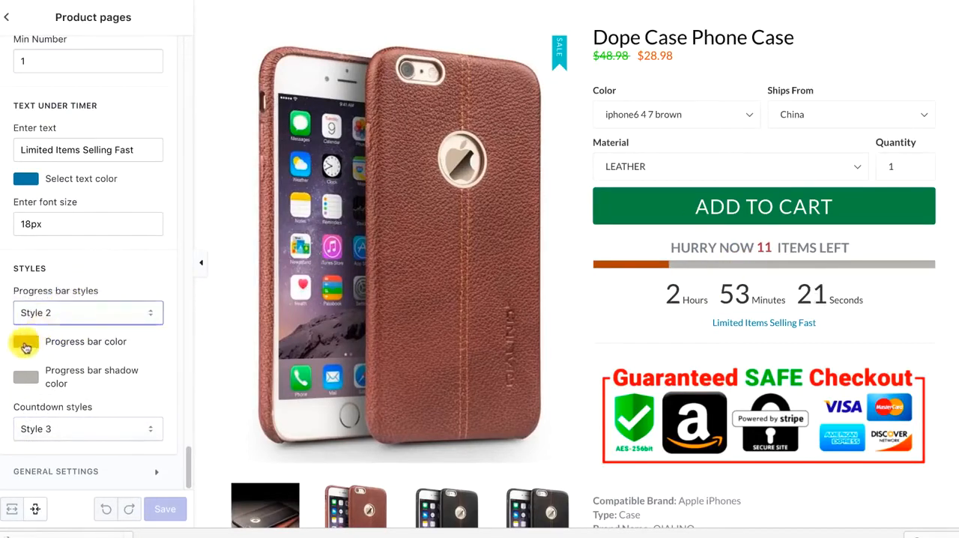
Set the stock progress bar's color to green, #29a310
{"action": "left_click", "coordinate": [25, 340]}
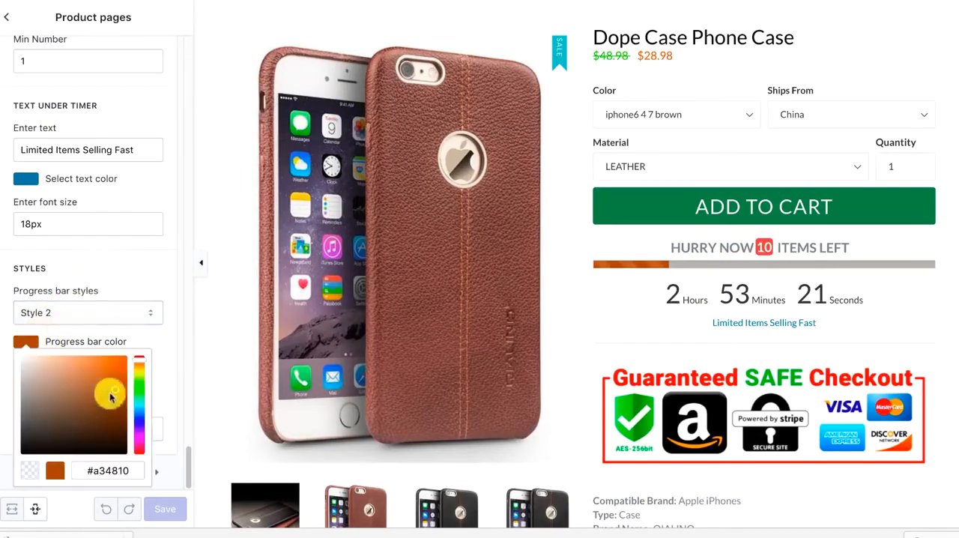
{"action": "left_click", "coordinate": [123, 299]}
{"action": "left_click", "coordinate": [26, 340]}
{"action": "left_click_drag", "start_coordinate": [137, 375], "coordinate": [139, 389]}
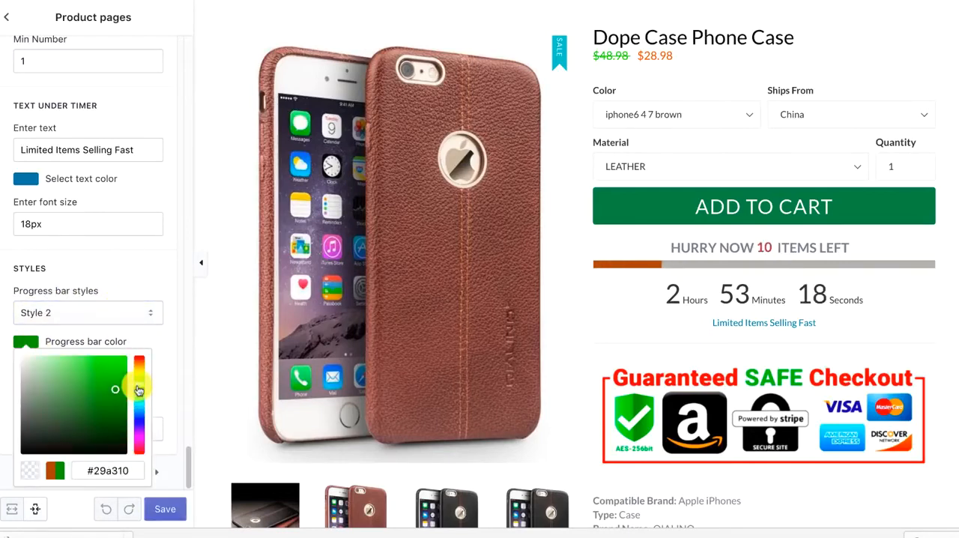
{"action": "left_click", "coordinate": [142, 286]}
Set the progress bar's shadow color to a lighter grey and save the product page settings
{"action": "left_click", "coordinate": [26, 378]}
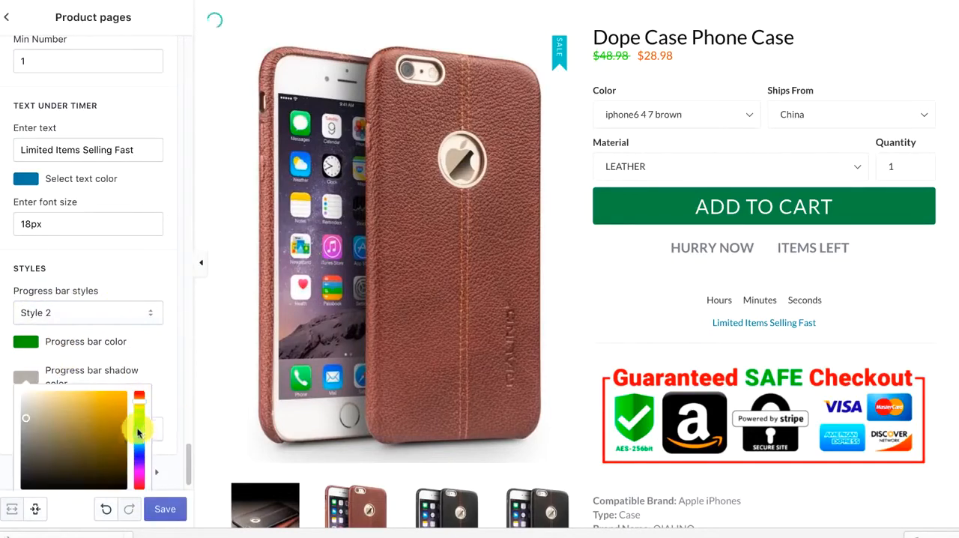
{"action": "left_click", "coordinate": [162, 348]}
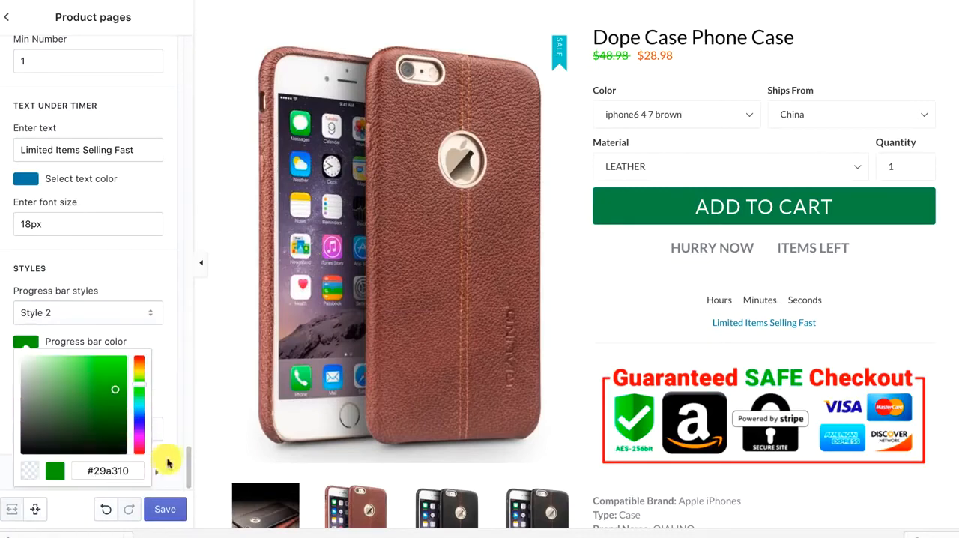
{"action": "left_click", "coordinate": [162, 516]}
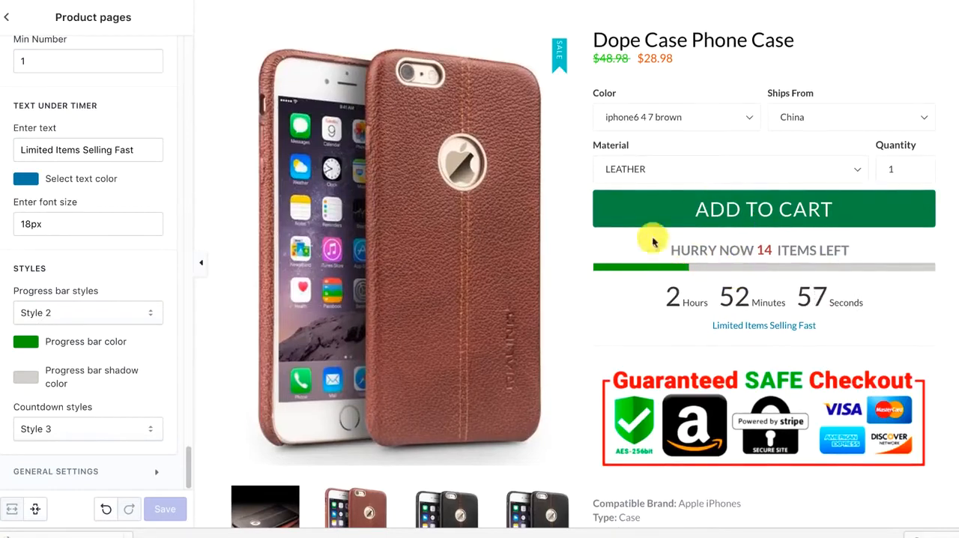
Hide the bottom security badge to preview the product page without it, and show it again
{"action": "scroll", "coordinate": [460, 244], "scroll_direction": "down", "scroll_amount": 3}
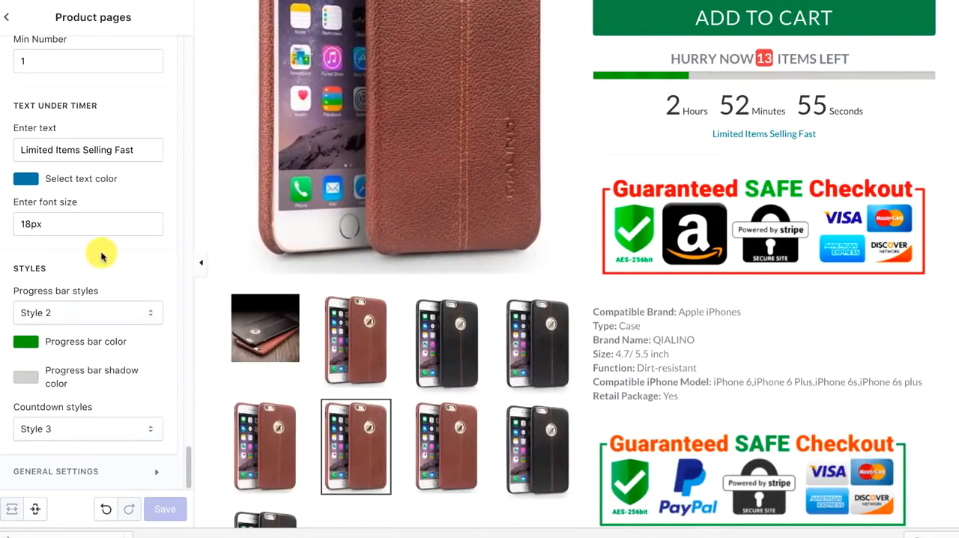
{"action": "scroll", "coordinate": [98, 253], "scroll_direction": "up", "scroll_amount": 5}
{"action": "scroll", "coordinate": [97, 254], "scroll_direction": "up", "scroll_amount": 10}
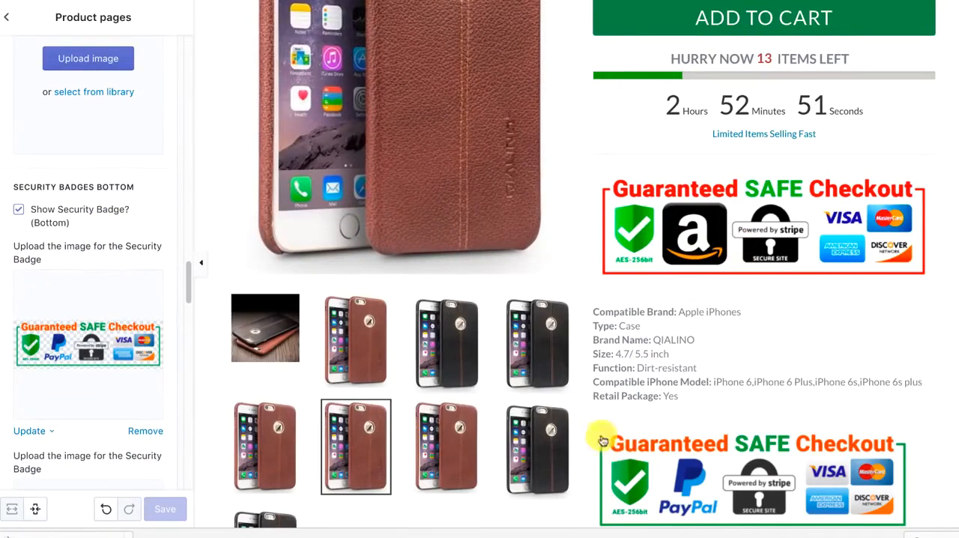
{"action": "left_click", "coordinate": [19, 211]}
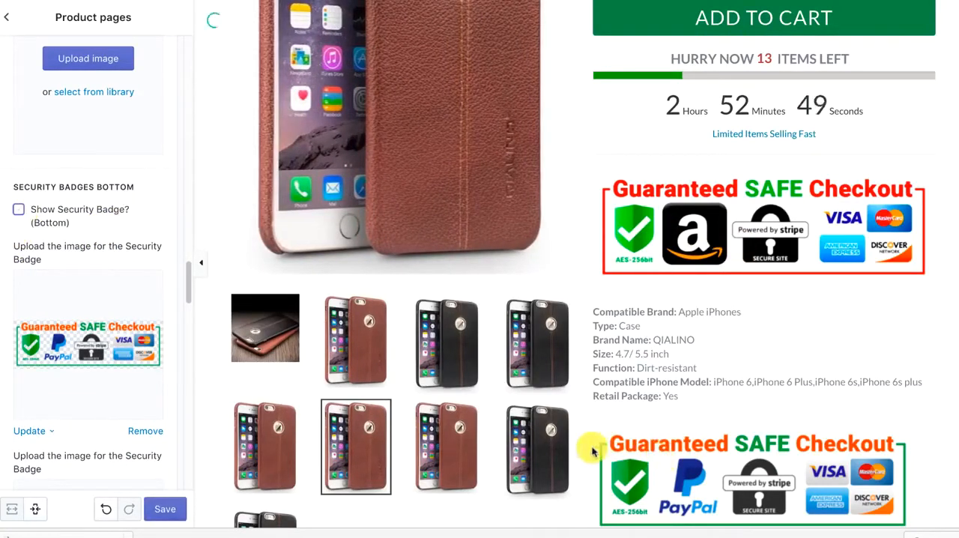
{"action": "left_click", "coordinate": [19, 210]}
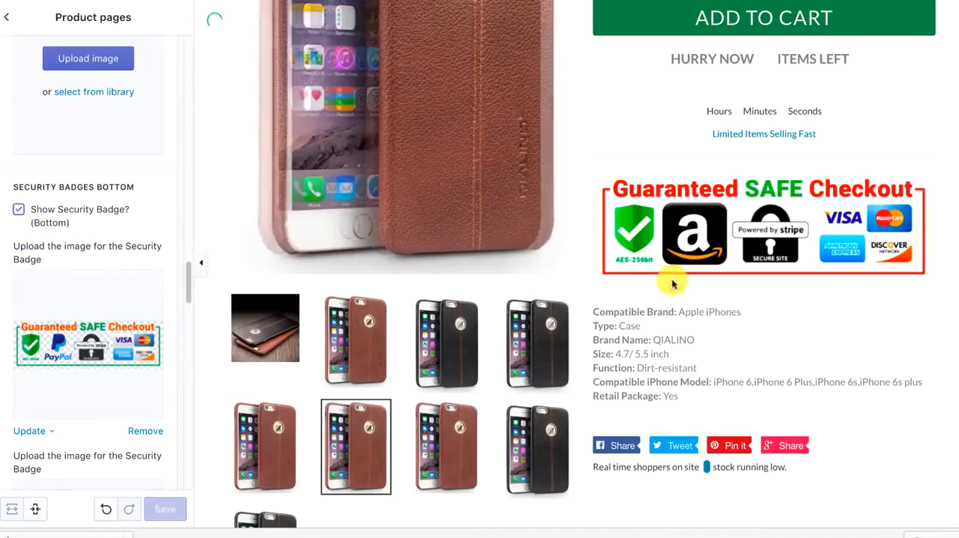
{"action": "scroll", "coordinate": [160, 336], "scroll_direction": "down", "scroll_amount": 1}
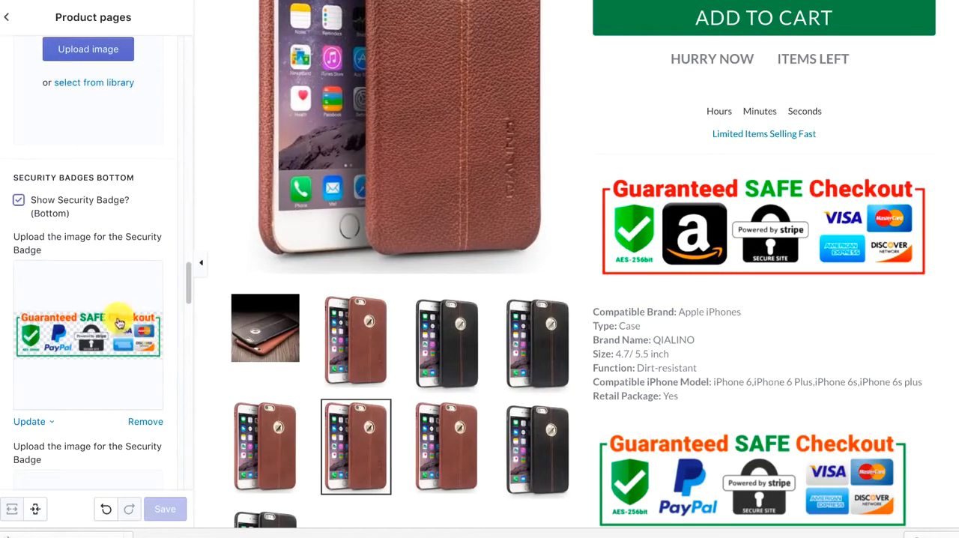
{"action": "scroll", "coordinate": [98, 340], "scroll_direction": "down", "scroll_amount": 1}
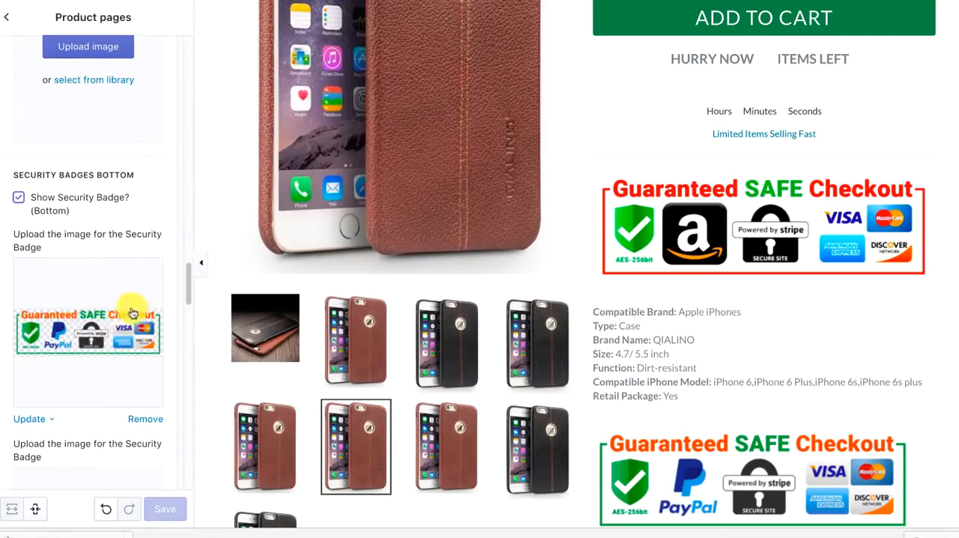
Examine the bottom security badge image settings and compare both security badges on the product page preview
{"action": "scroll", "coordinate": [131, 314], "scroll_direction": "down", "scroll_amount": 3}
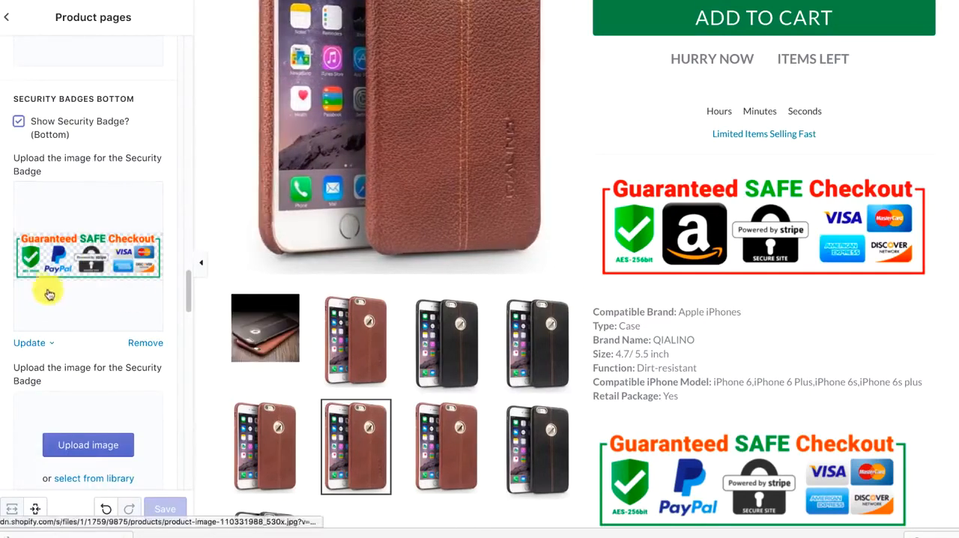
{"action": "scroll", "coordinate": [225, 300], "scroll_direction": "down", "scroll_amount": 10}
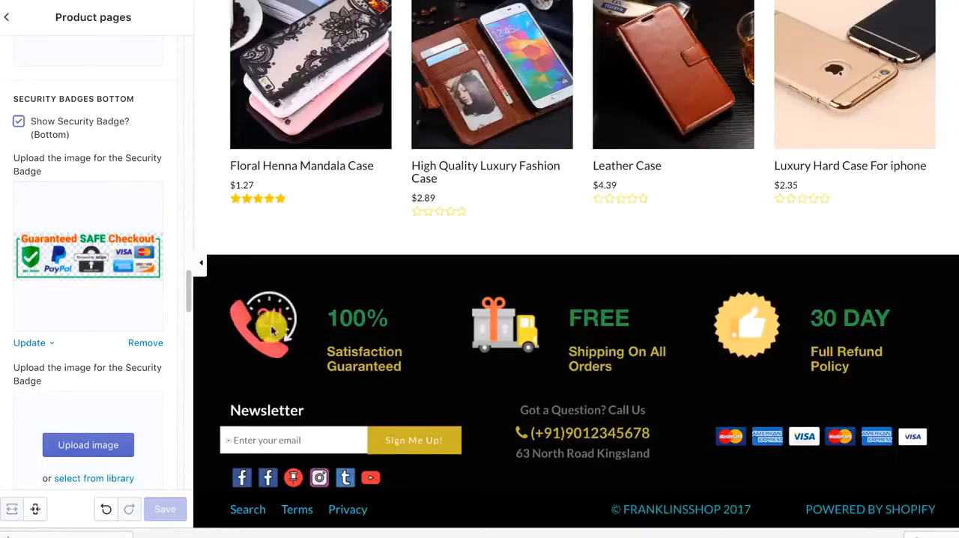
{"action": "scroll", "coordinate": [272, 317], "scroll_direction": "up", "scroll_amount": 8}
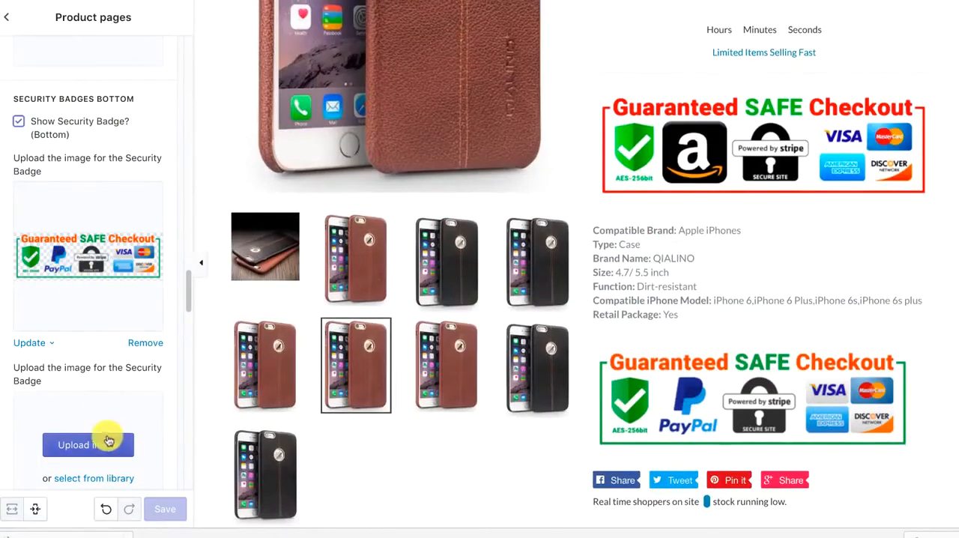
{"action": "scroll", "coordinate": [99, 404], "scroll_direction": "down", "scroll_amount": 10}
{"action": "scroll", "coordinate": [98, 375], "scroll_direction": "up", "scroll_amount": 4}
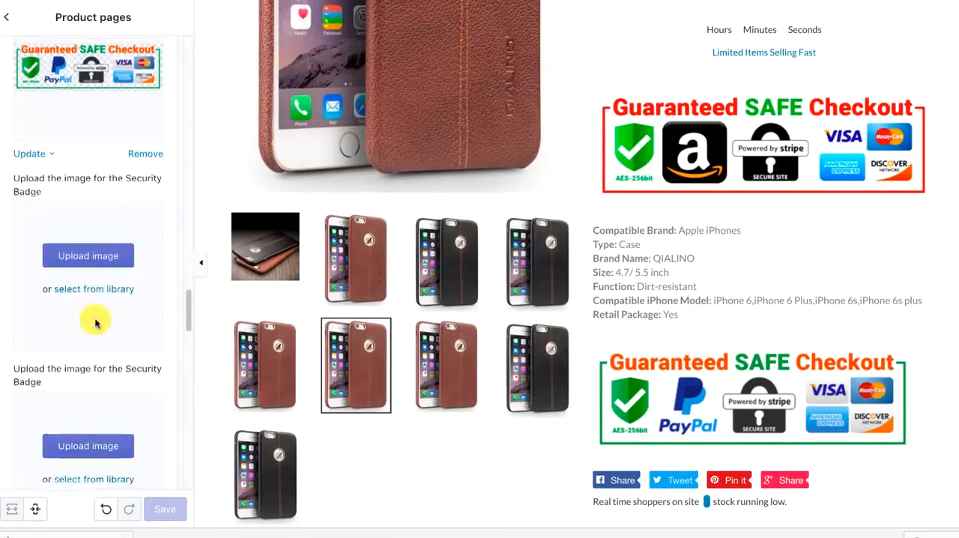
{"action": "scroll", "coordinate": [96, 322], "scroll_direction": "up", "scroll_amount": 3}
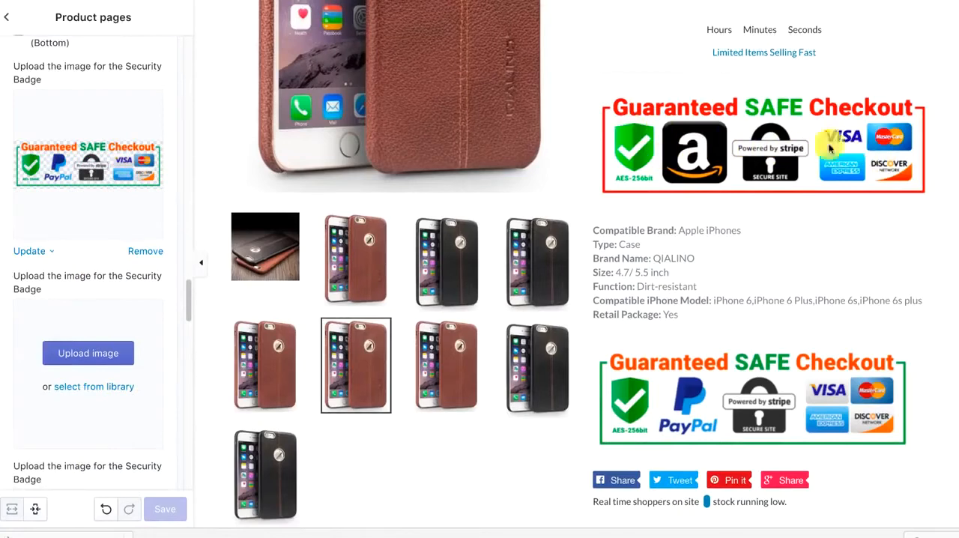
{"action": "scroll", "coordinate": [128, 206], "scroll_direction": "up", "scroll_amount": 5}
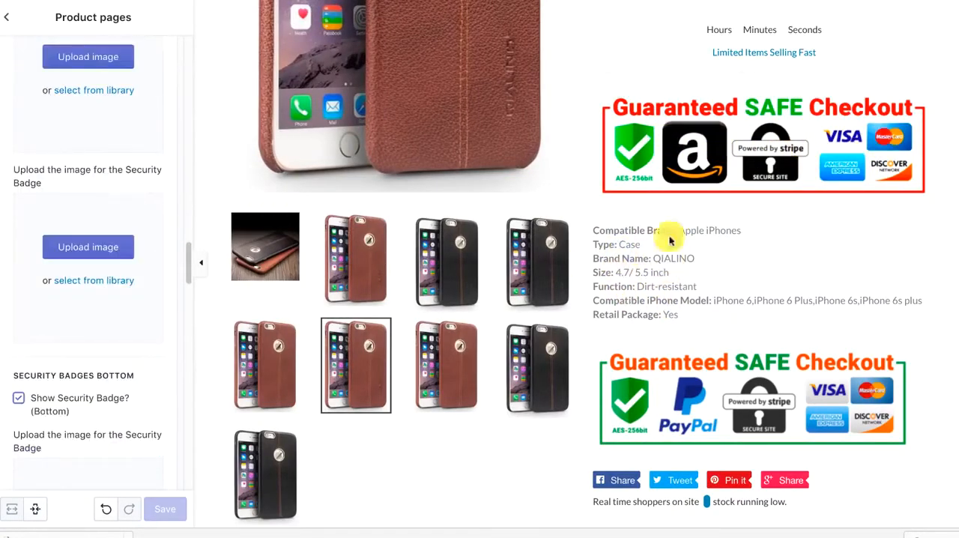
Set the product description's font size to 15px
{"action": "scroll", "coordinate": [43, 290], "scroll_direction": "up", "scroll_amount": 5}
{"action": "scroll", "coordinate": [47, 290], "scroll_direction": "up", "scroll_amount": 5}
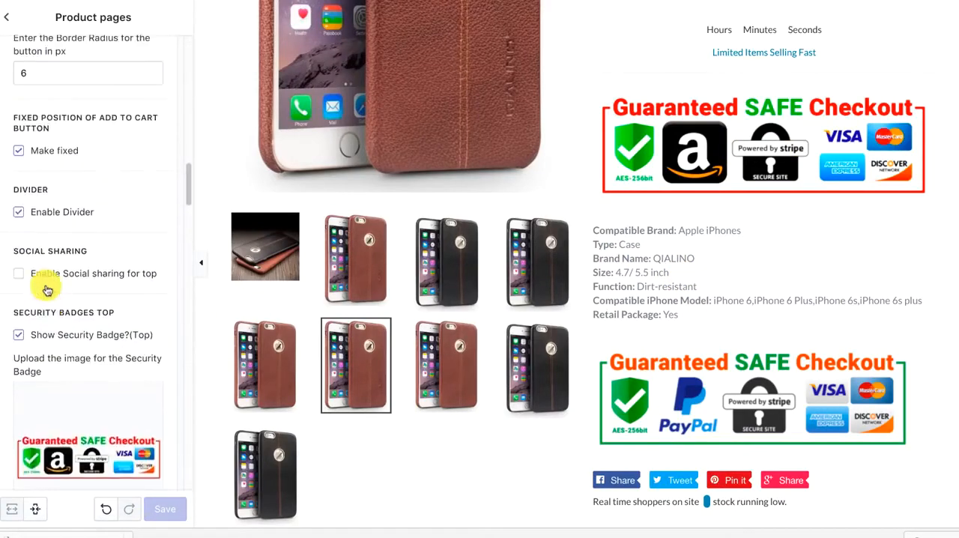
{"action": "scroll", "coordinate": [65, 237], "scroll_direction": "up", "scroll_amount": 6}
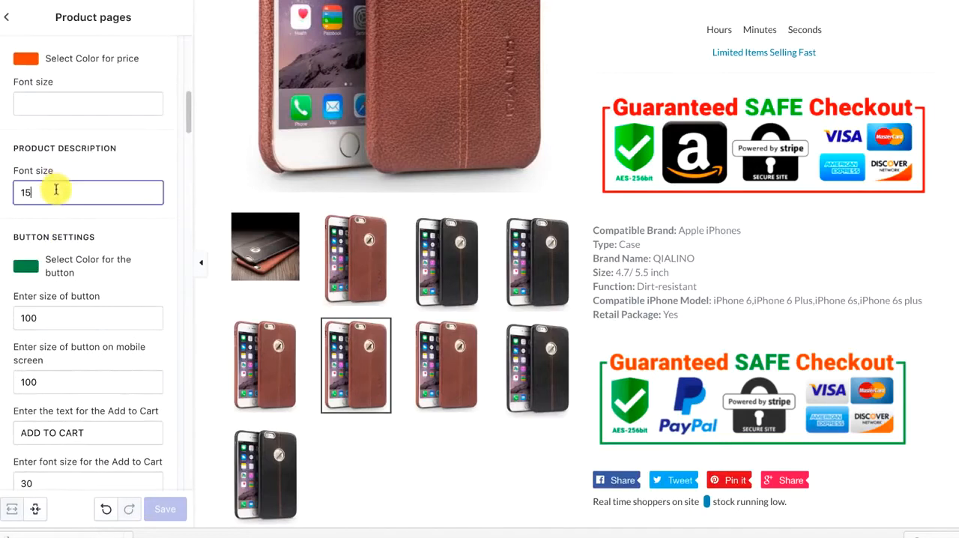
{"action": "type", "text": "px"}
{"action": "left_click", "coordinate": [131, 158]}
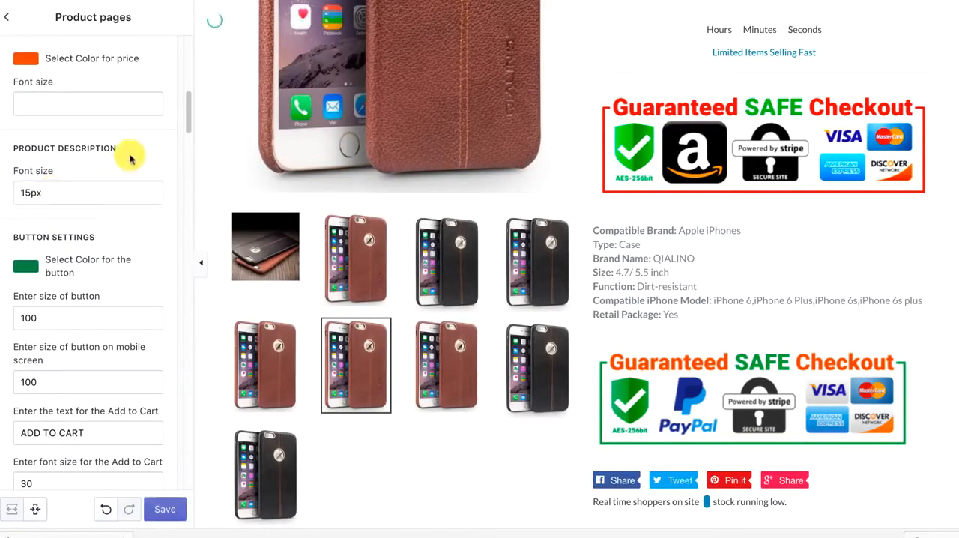
Set the product description's font size to 20px and save the product page settings
{"action": "left_click", "coordinate": [15, 187]}
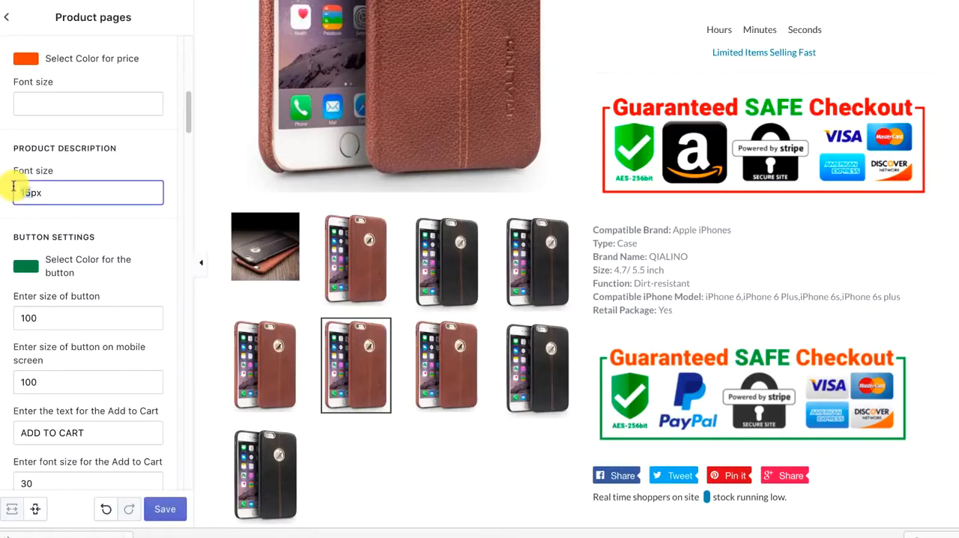
{"action": "type", "text": "20"}
{"action": "left_click", "coordinate": [119, 152]}
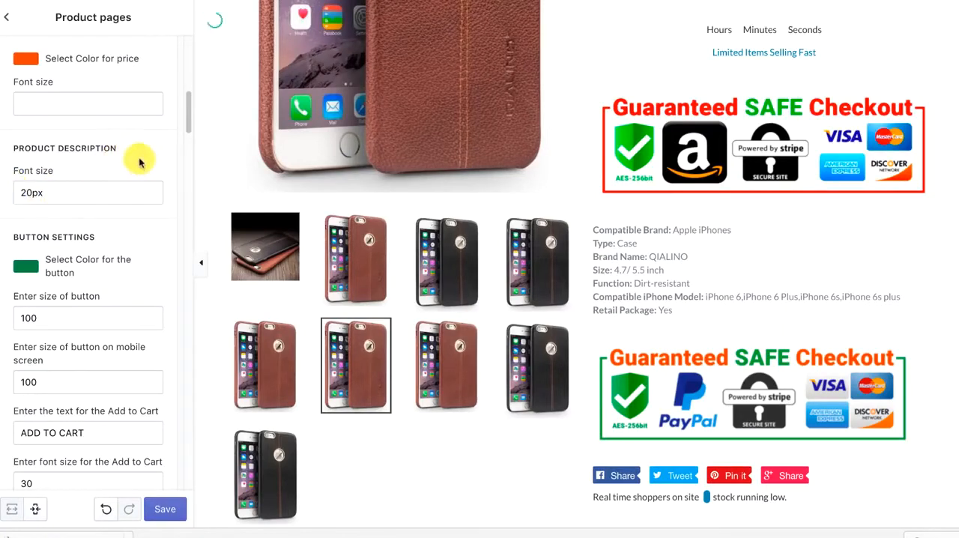
{"action": "left_click", "coordinate": [175, 514]}
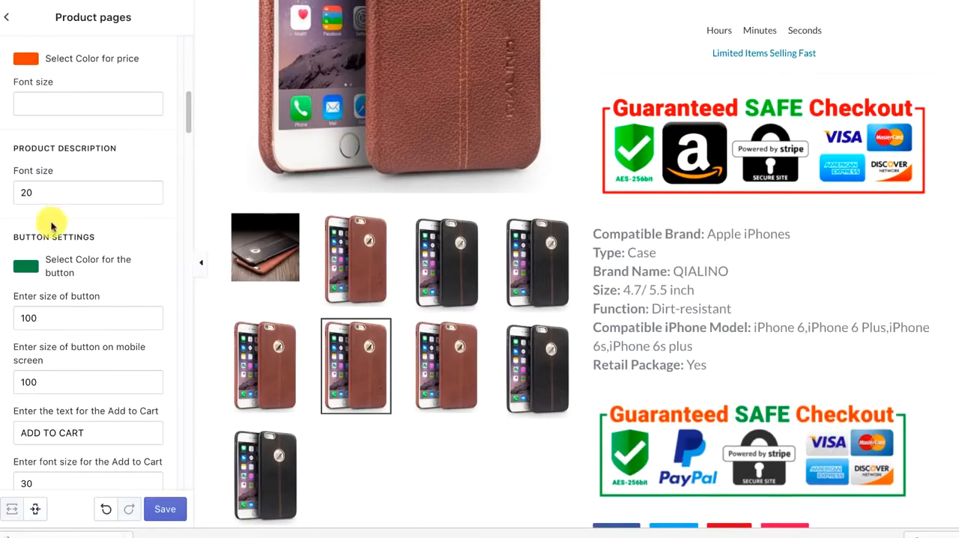
Preview the product description at font size 30, and set the size back to 20
{"action": "left_click", "coordinate": [21, 191]}
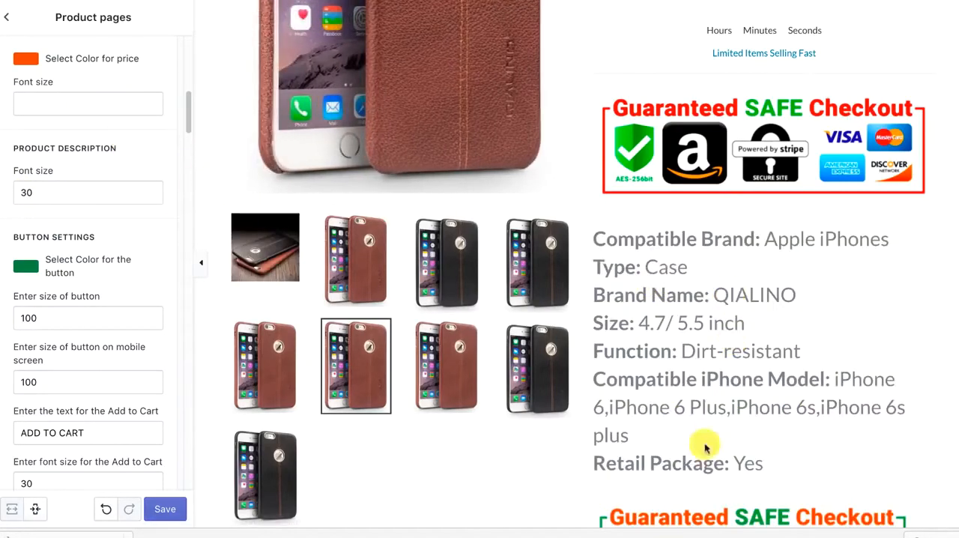
{"action": "left_click_drag", "start_coordinate": [47, 200], "coordinate": [6, 185]}
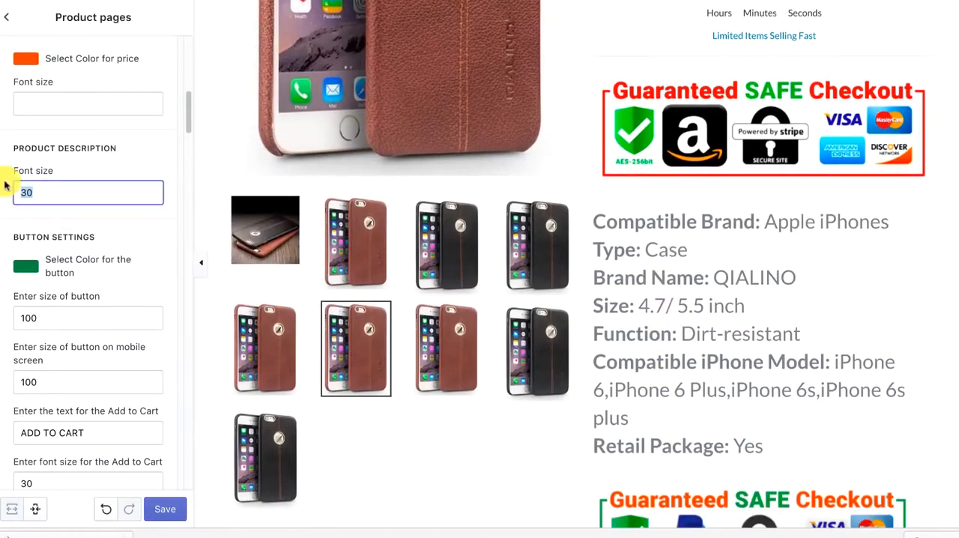
{"action": "type", "text": "20"}
{"action": "left_click", "coordinate": [116, 169]}
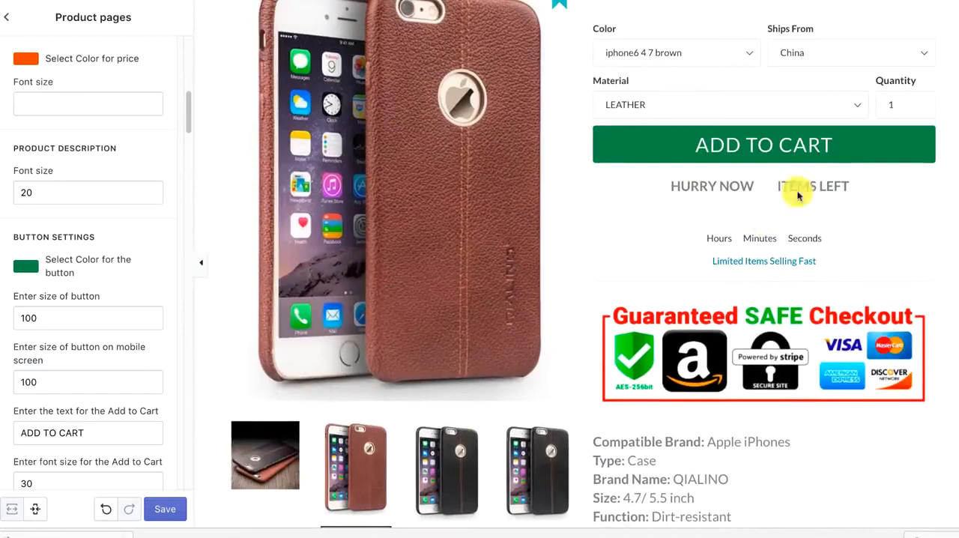
Open the Related products section's settings and set its product title color to red
{"action": "scroll", "coordinate": [546, 172], "scroll_direction": "down", "scroll_amount": 5}
{"action": "scroll", "coordinate": [423, 170], "scroll_direction": "down", "scroll_amount": 6}
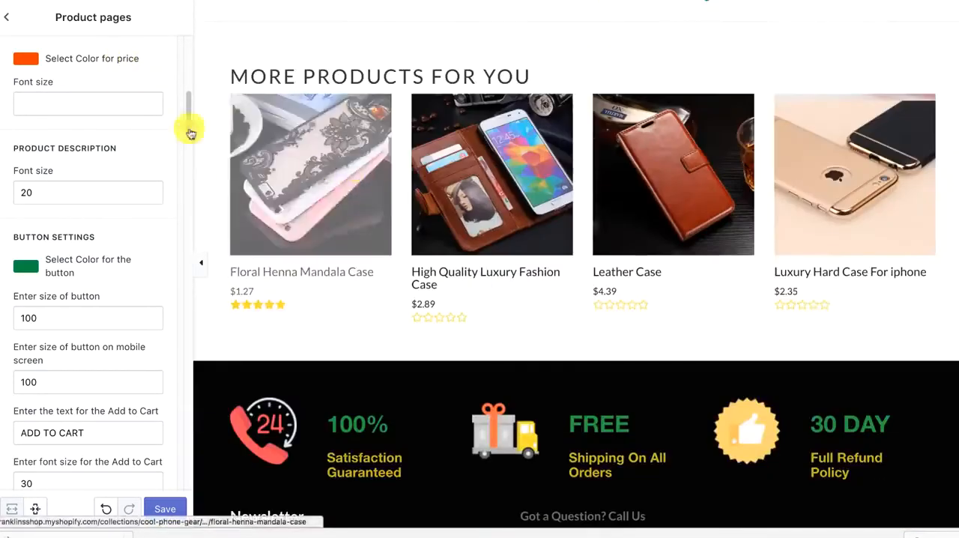
{"action": "left_click", "coordinate": [7, 16]}
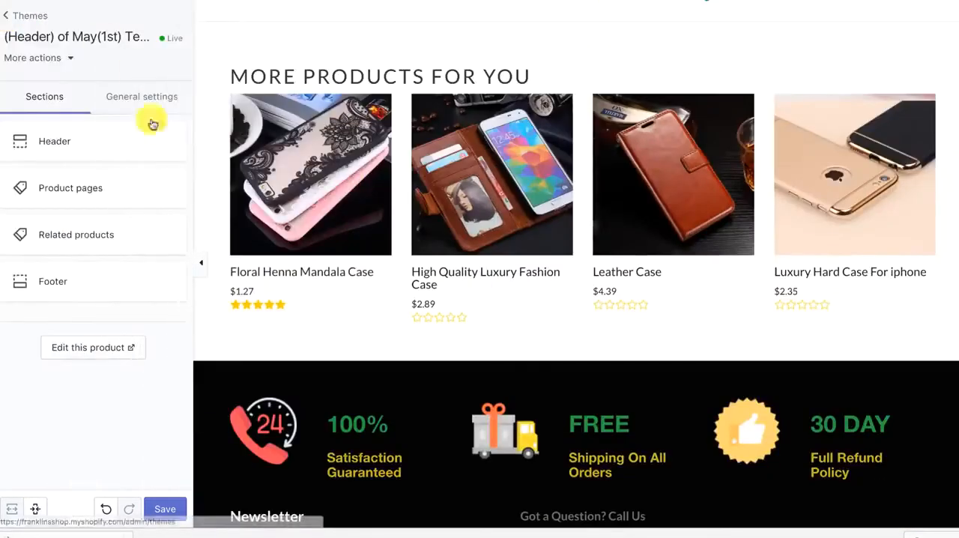
{"action": "left_click", "coordinate": [90, 238]}
{"action": "scroll", "coordinate": [332, 318], "scroll_direction": "down", "scroll_amount": 10}
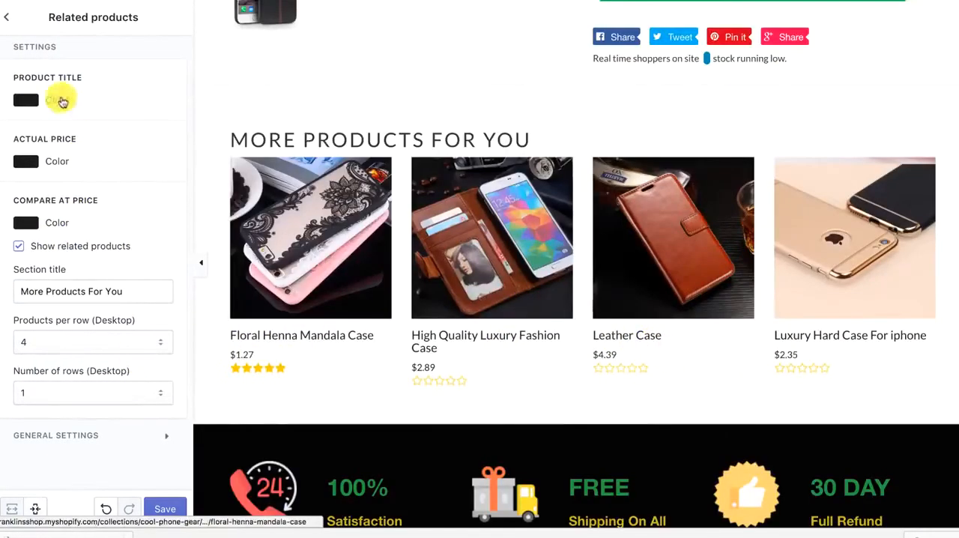
{"action": "left_click", "coordinate": [62, 99]}
{"action": "left_click", "coordinate": [111, 128]}
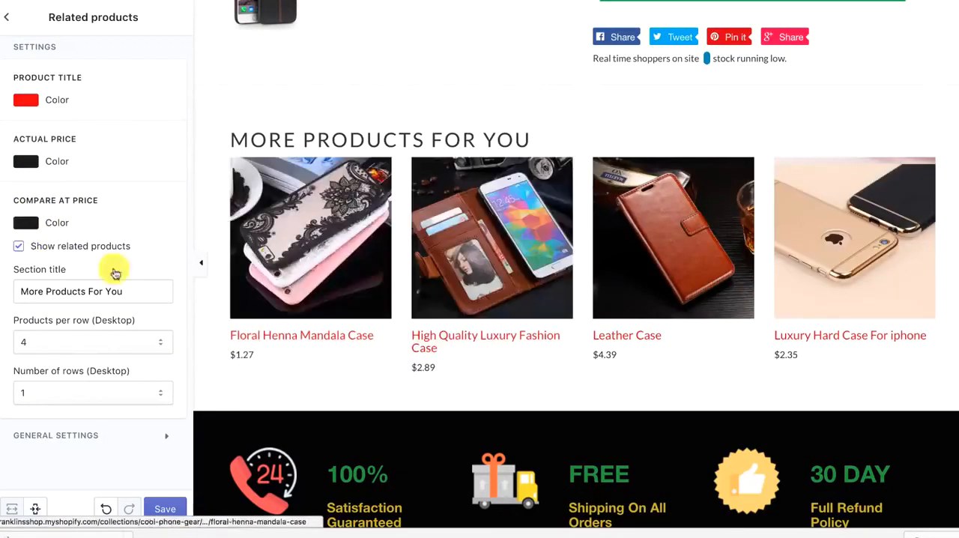
Hide the related products to preview the page without them, and show them again
{"action": "left_click", "coordinate": [20, 248]}
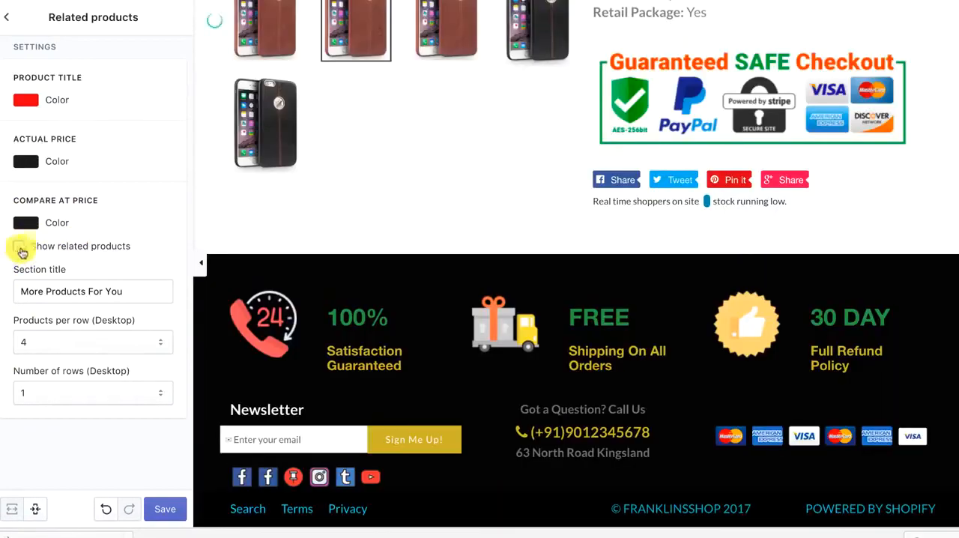
{"action": "left_click", "coordinate": [21, 249]}
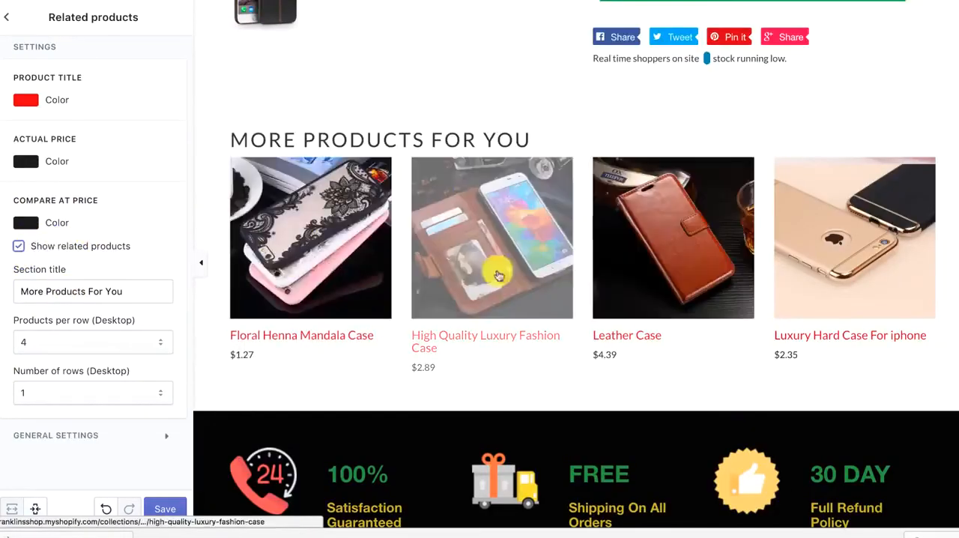
{"action": "scroll", "coordinate": [498, 275], "scroll_direction": "up", "scroll_amount": 10}
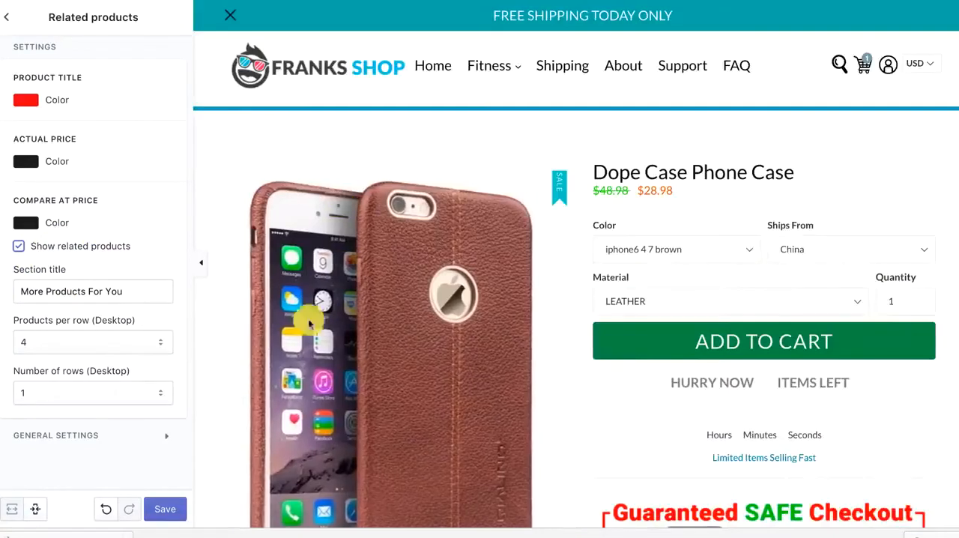
{"action": "scroll", "coordinate": [328, 224], "scroll_direction": "down", "scroll_amount": 2}
{"action": "scroll", "coordinate": [398, 255], "scroll_direction": "down", "scroll_amount": 5}
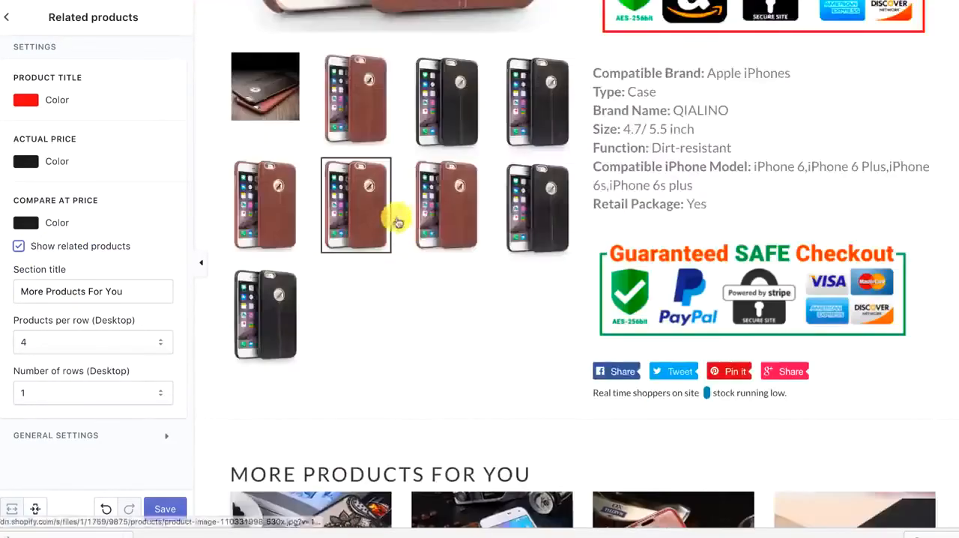
{"action": "scroll", "coordinate": [398, 222], "scroll_direction": "down", "scroll_amount": 3}
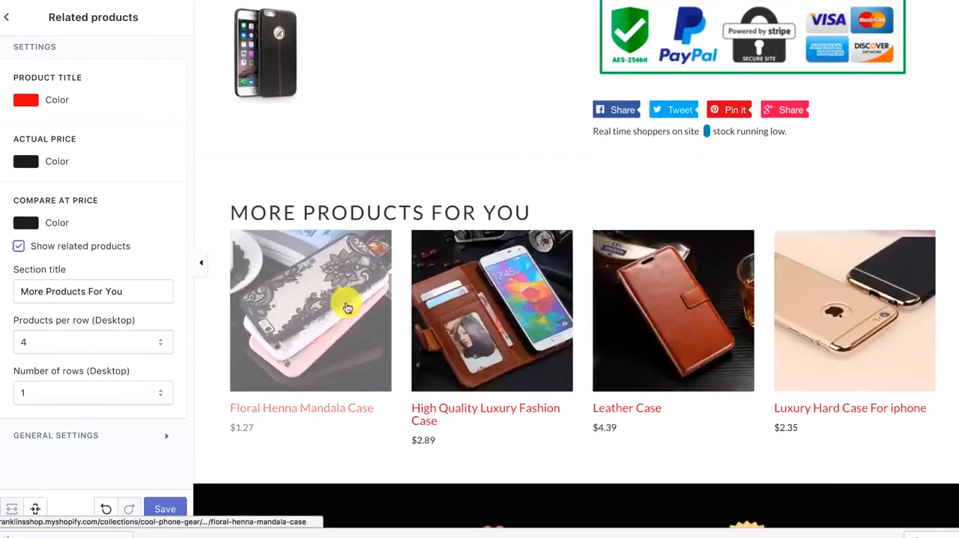
Examine the Related products section's general settings with its style options, and return to the section list
{"action": "left_click", "coordinate": [74, 434]}
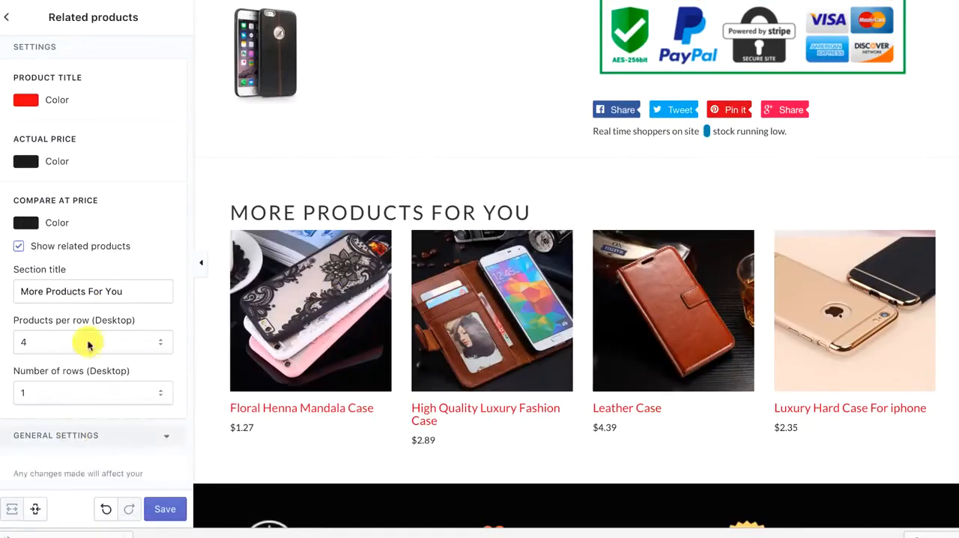
{"action": "scroll", "coordinate": [94, 337], "scroll_direction": "down", "scroll_amount": 2}
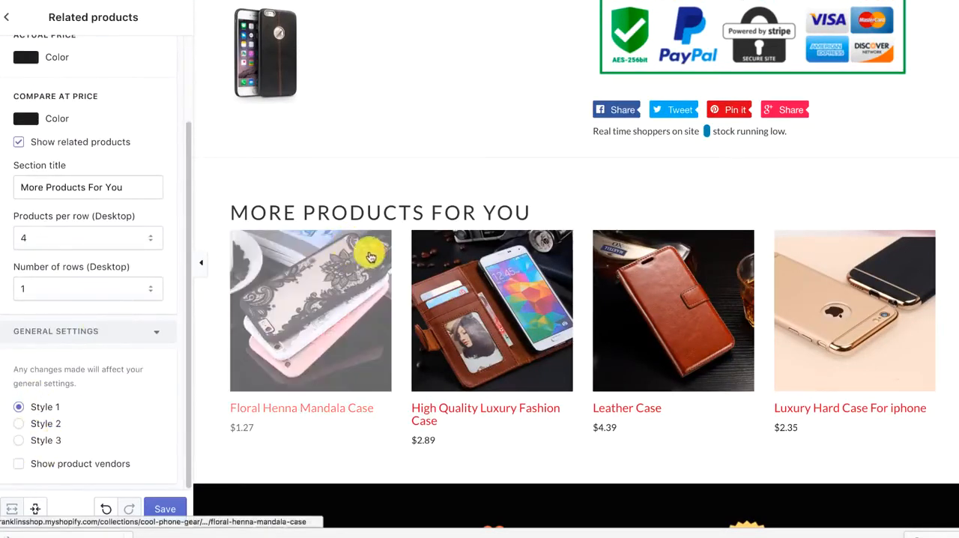
{"action": "scroll", "coordinate": [47, 377], "scroll_direction": "up", "scroll_amount": 2}
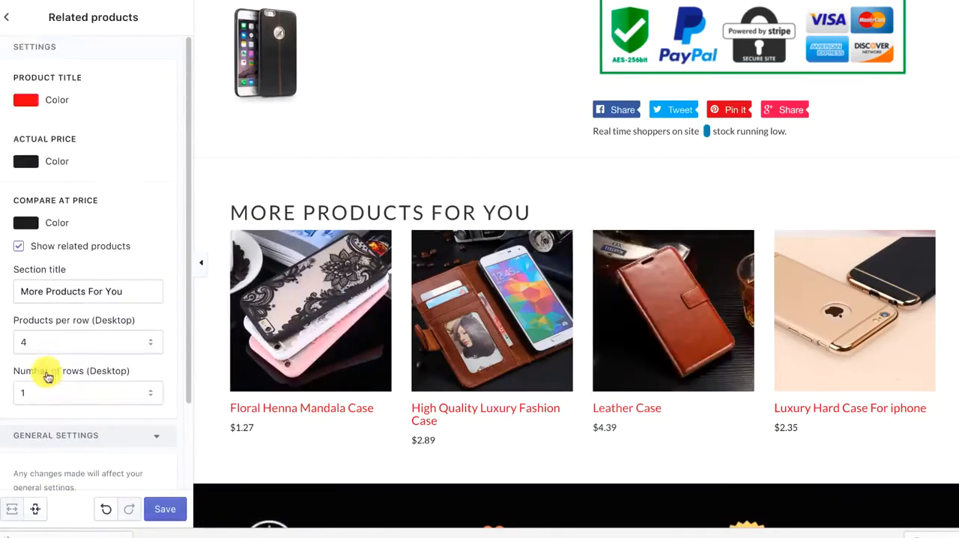
{"action": "left_click", "coordinate": [9, 15]}
Review the whole product page preview from the header to the related products and footer
{"action": "left_click", "coordinate": [475, 241]}
{"action": "scroll", "coordinate": [478, 247], "scroll_direction": "down", "scroll_amount": 7}
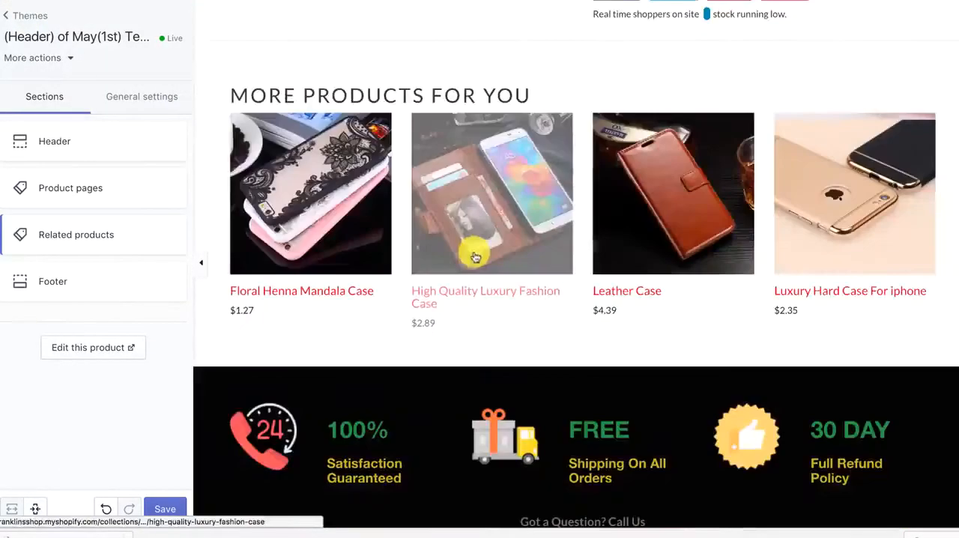
{"action": "scroll", "coordinate": [680, 188], "scroll_direction": "up", "scroll_amount": 3}
{"action": "scroll", "coordinate": [419, 239], "scroll_direction": "up", "scroll_amount": 5}
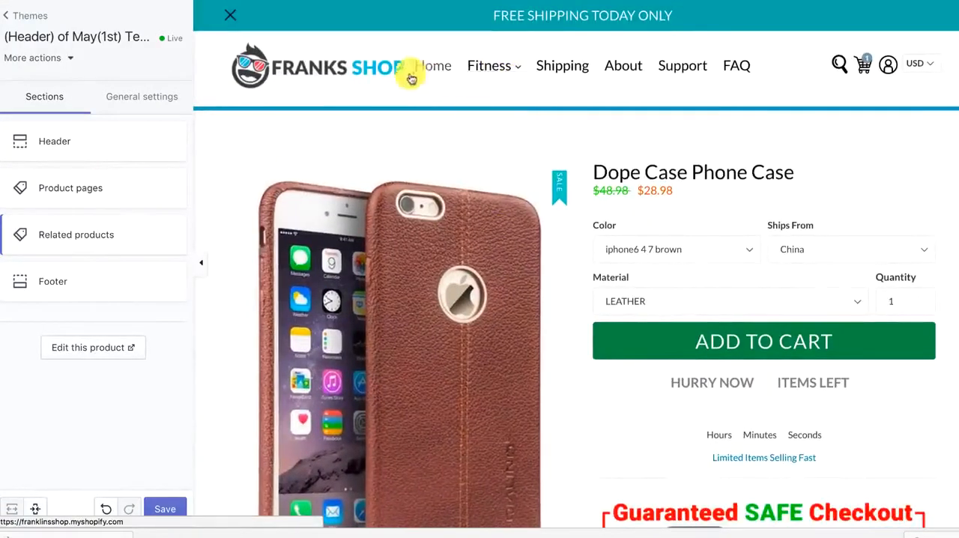
{"action": "scroll", "coordinate": [325, 145], "scroll_direction": "down", "scroll_amount": 10}
{"action": "scroll", "coordinate": [325, 145], "scroll_direction": "up", "scroll_amount": 5}
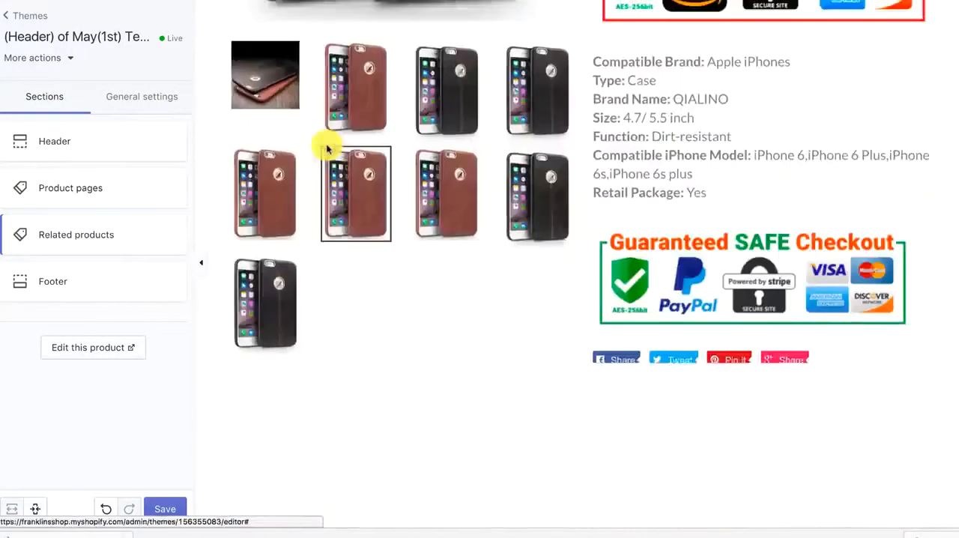
{"action": "scroll", "coordinate": [322, 150], "scroll_direction": "down", "scroll_amount": 5}
{"action": "scroll", "coordinate": [318, 152], "scroll_direction": "up", "scroll_amount": 10}
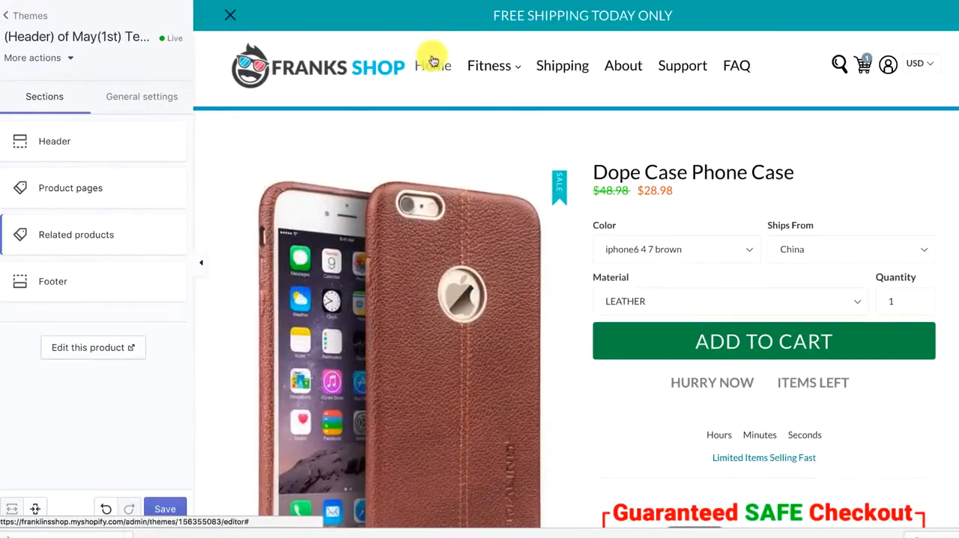
Open the store's home page in the preview to look over its sections, and go to the cart page
{"action": "left_click", "coordinate": [432, 67]}
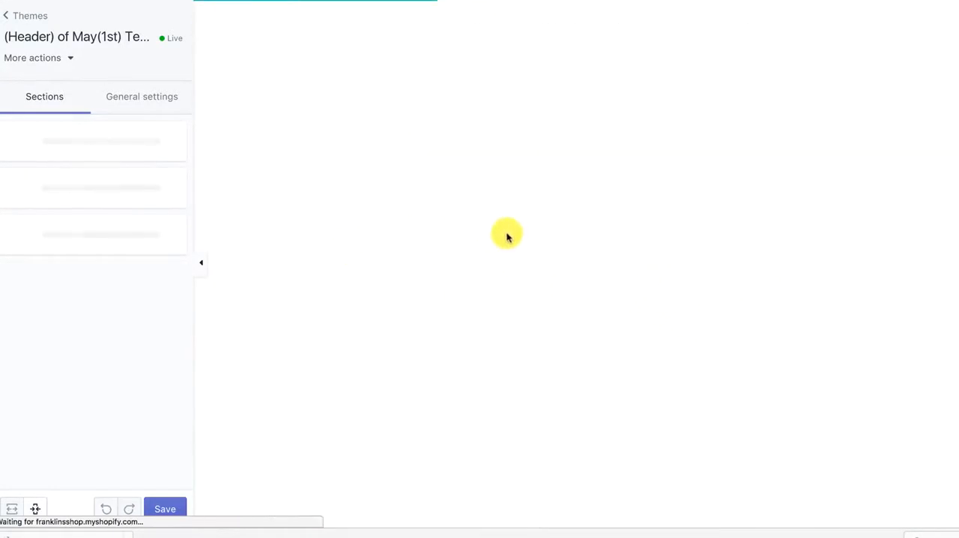
{"action": "scroll", "coordinate": [505, 215], "scroll_direction": "down", "scroll_amount": 15}
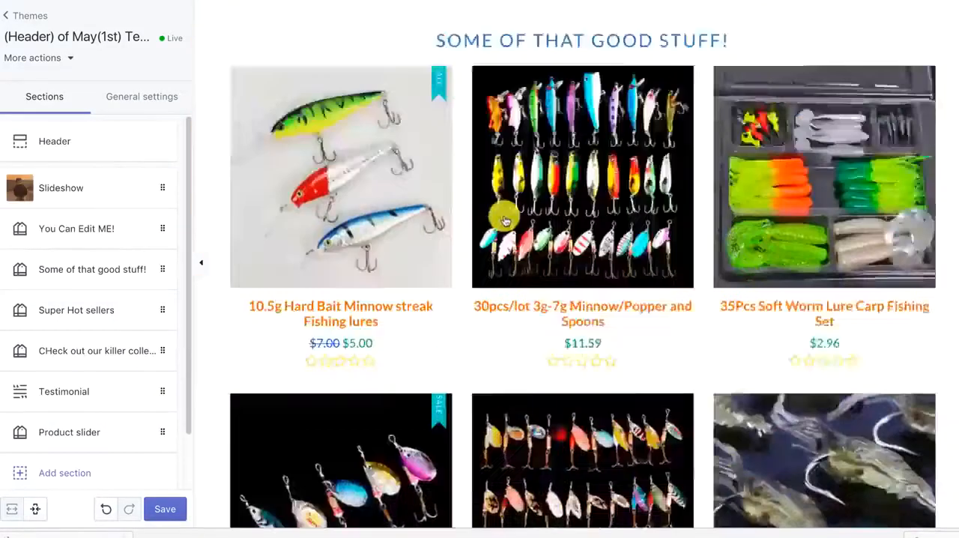
{"action": "scroll", "coordinate": [502, 219], "scroll_direction": "down", "scroll_amount": 5}
{"action": "scroll", "coordinate": [497, 212], "scroll_direction": "up", "scroll_amount": 20}
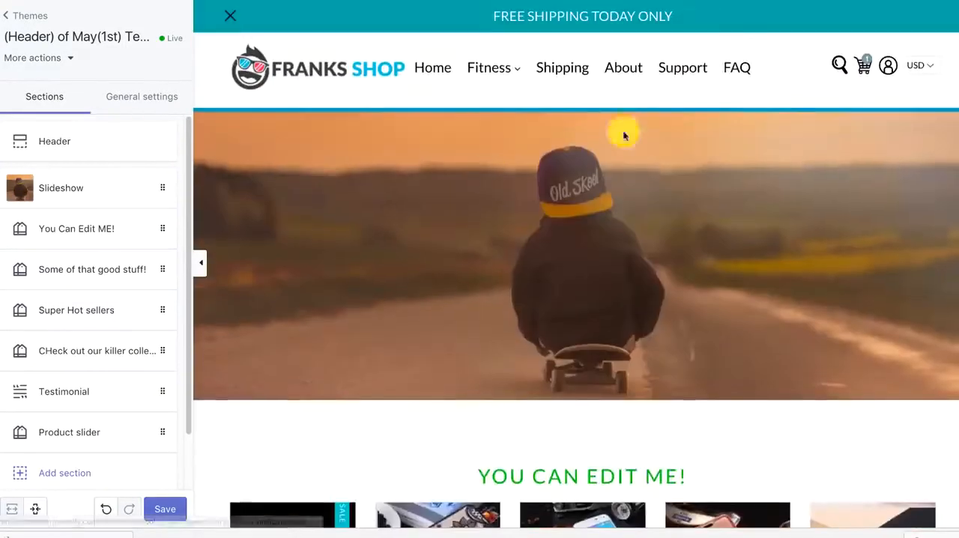
{"action": "left_click", "coordinate": [864, 70]}
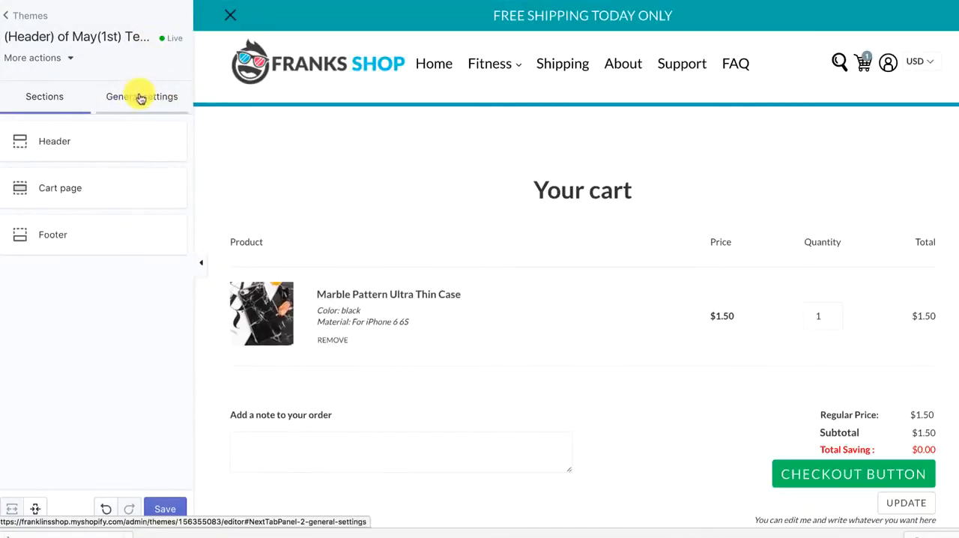
Enable the coupon popup in the general Coupon settings, save the change and return to the settings overview
{"action": "left_click", "coordinate": [123, 96]}
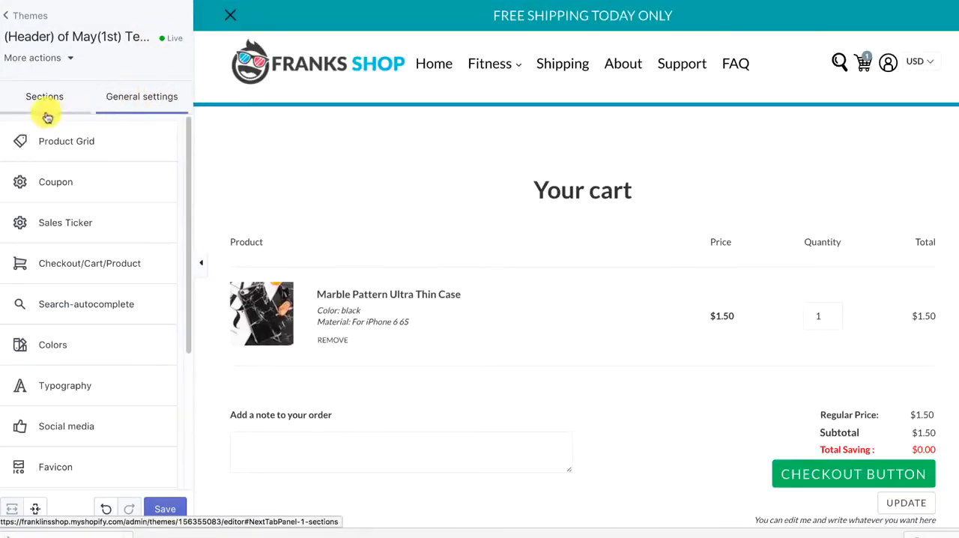
{"action": "left_click", "coordinate": [101, 179]}
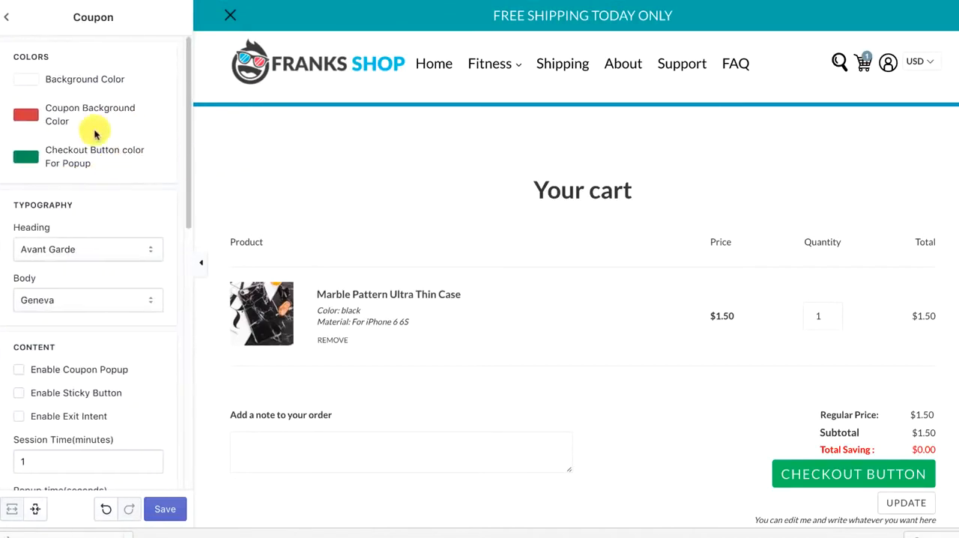
{"action": "left_click", "coordinate": [19, 370]}
{"action": "left_click", "coordinate": [165, 510]}
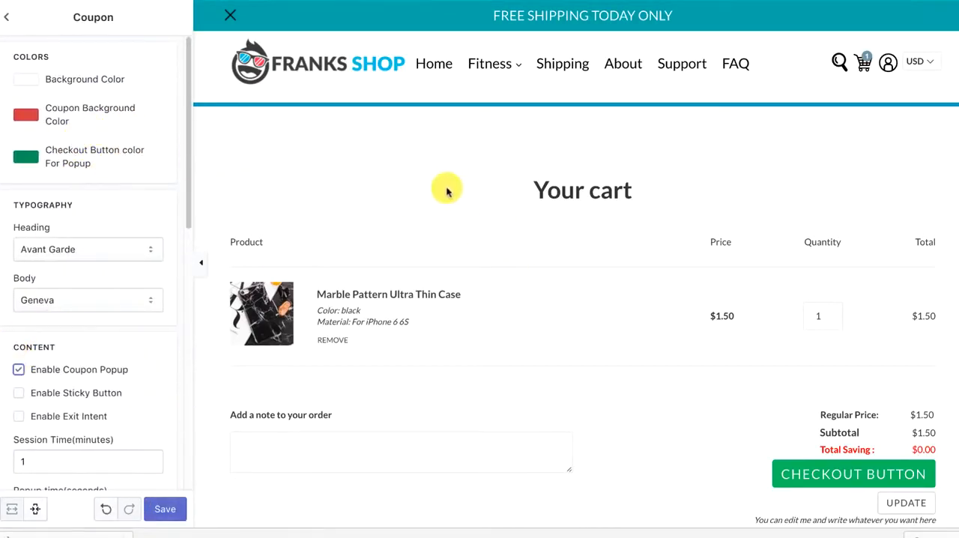
{"action": "left_click", "coordinate": [164, 512]}
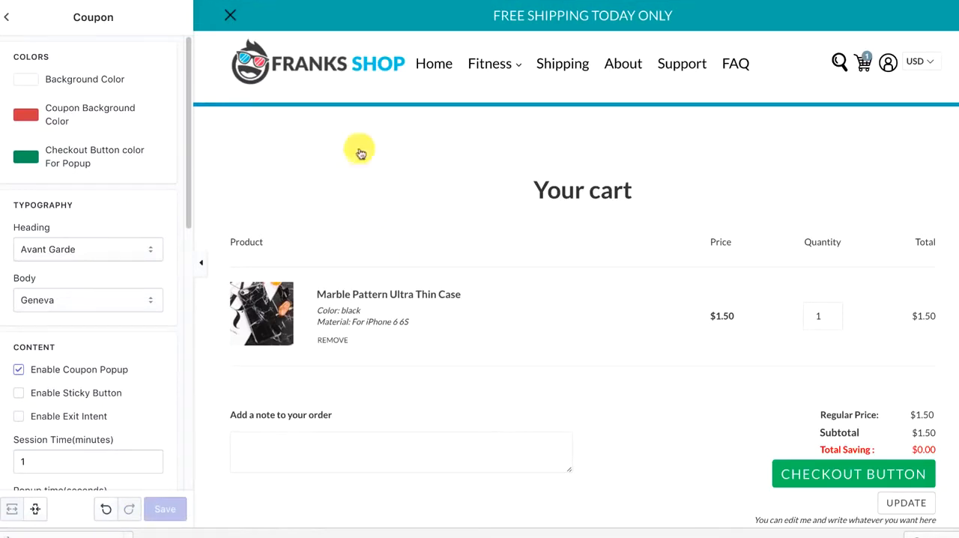
{"action": "left_click", "coordinate": [7, 16]}
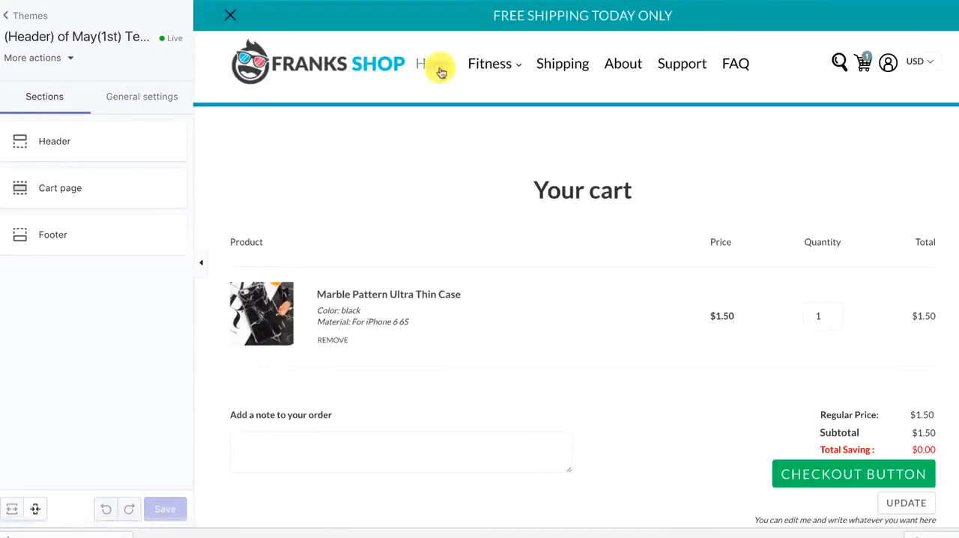
Open the home page in the preview and examine the coupon popup alongside its color, typography and content settings
{"action": "left_click", "coordinate": [446, 65]}
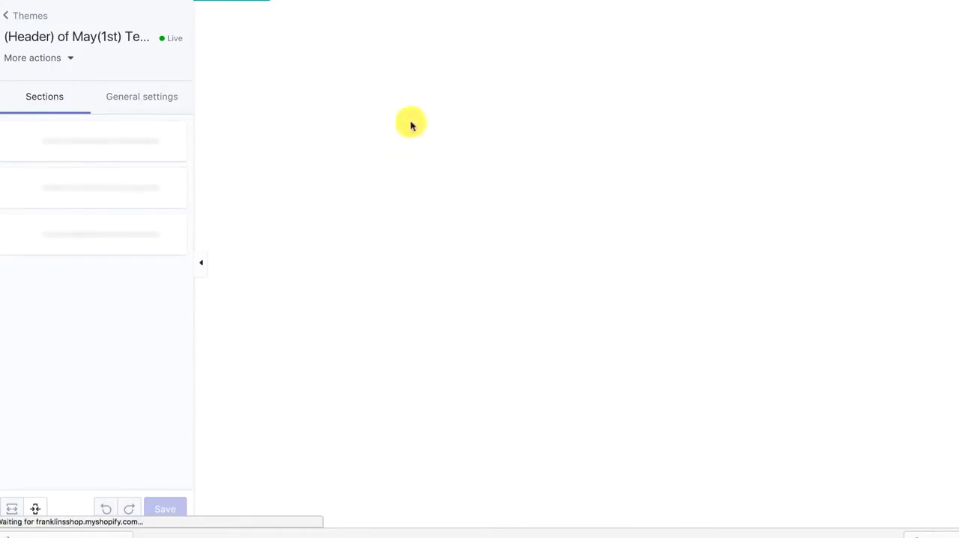
{"action": "left_click", "coordinate": [146, 95]}
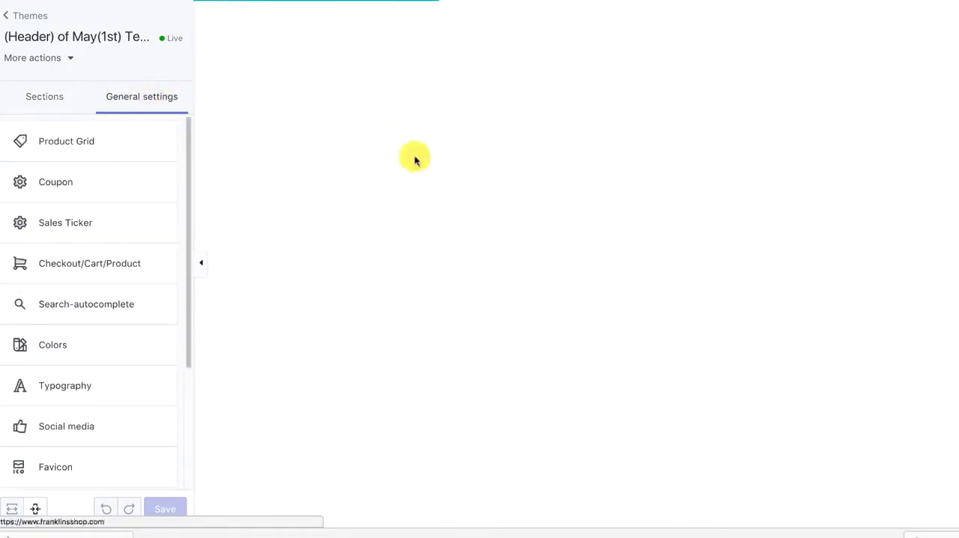
{"action": "left_click", "coordinate": [56, 188]}
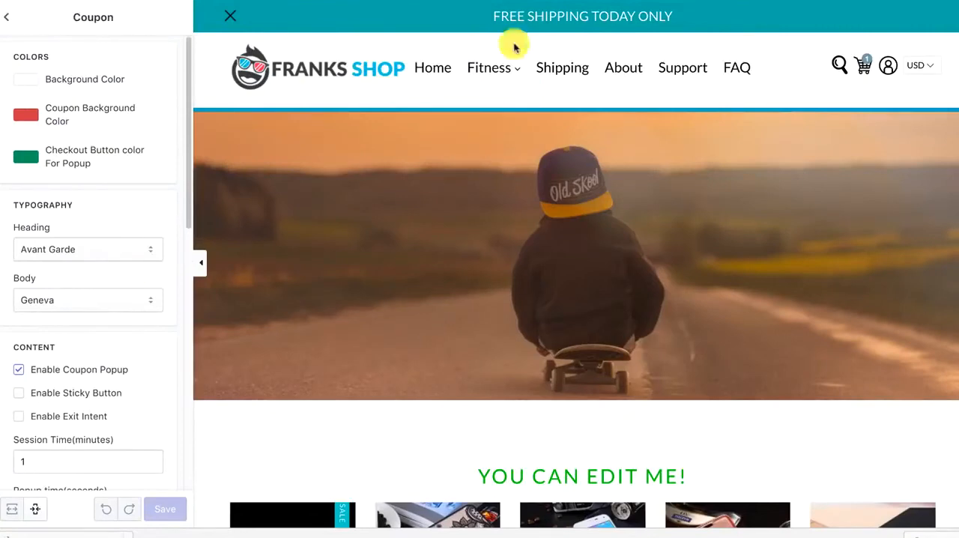
{"action": "scroll", "coordinate": [28, 432], "scroll_direction": "down", "scroll_amount": 1}
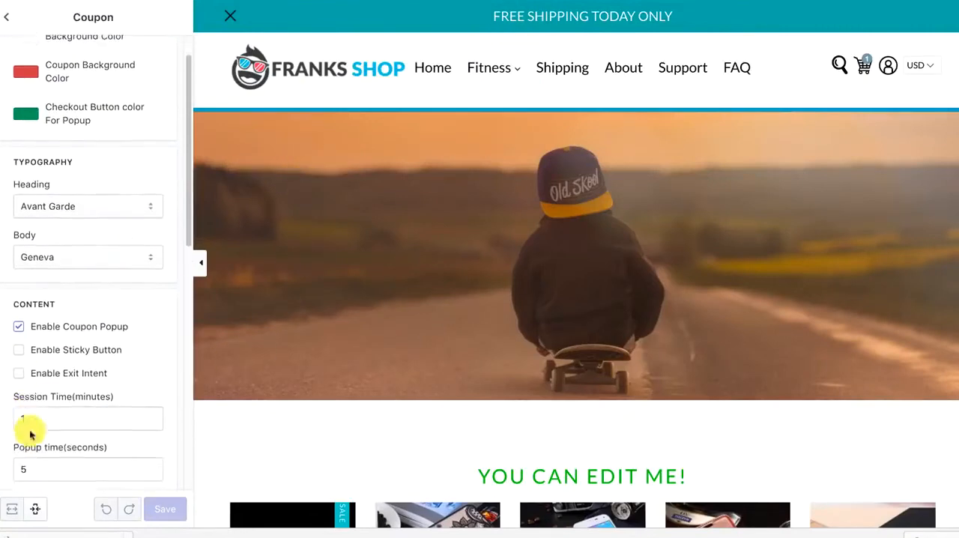
{"action": "type", "text": "5"}
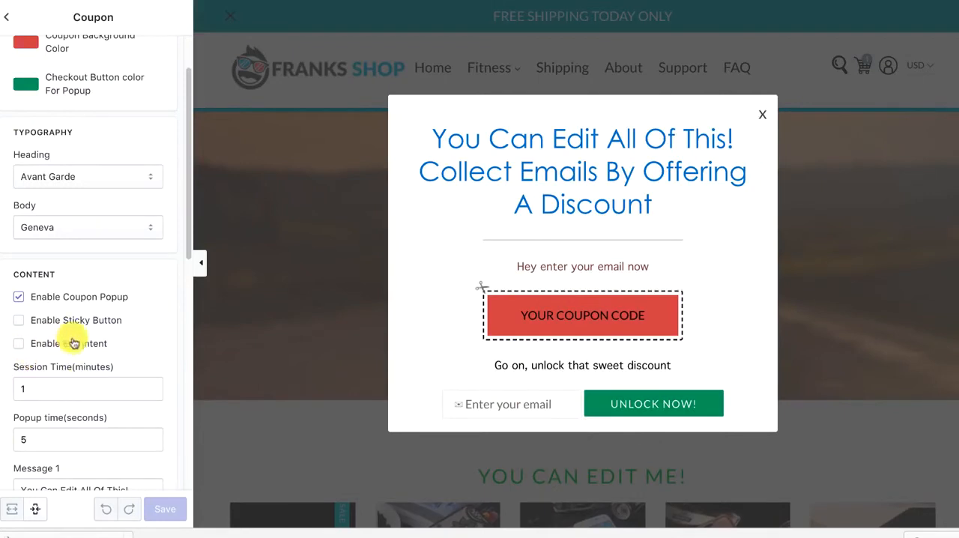
{"action": "scroll", "coordinate": [1, 129], "scroll_direction": "up", "scroll_amount": 2}
{"action": "scroll", "coordinate": [45, 147], "scroll_direction": "down", "scroll_amount": 10}
{"action": "scroll", "coordinate": [44, 147], "scroll_direction": "up", "scroll_amount": 10}
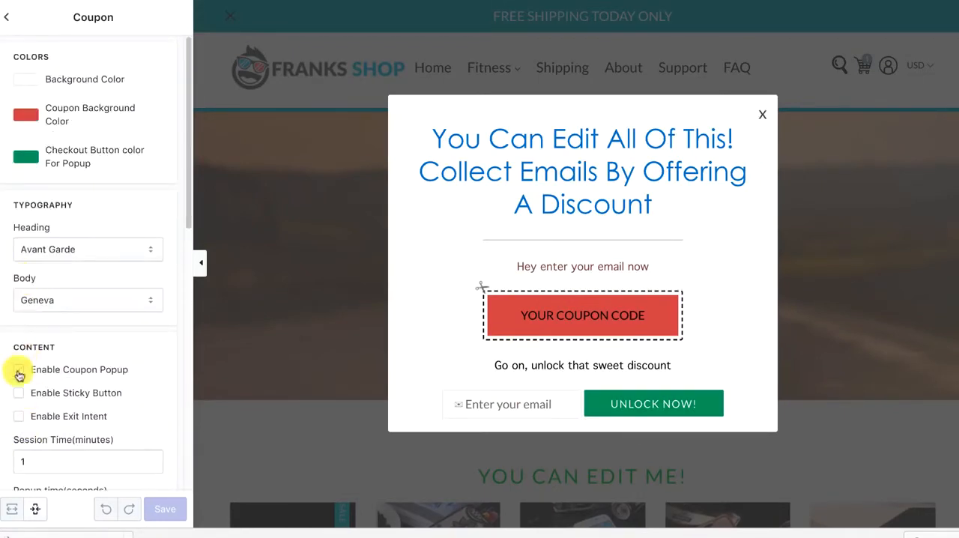
Disable the coupon popup, save the change and return to the general settings list
{"action": "left_click", "coordinate": [20, 372]}
{"action": "left_click", "coordinate": [166, 515]}
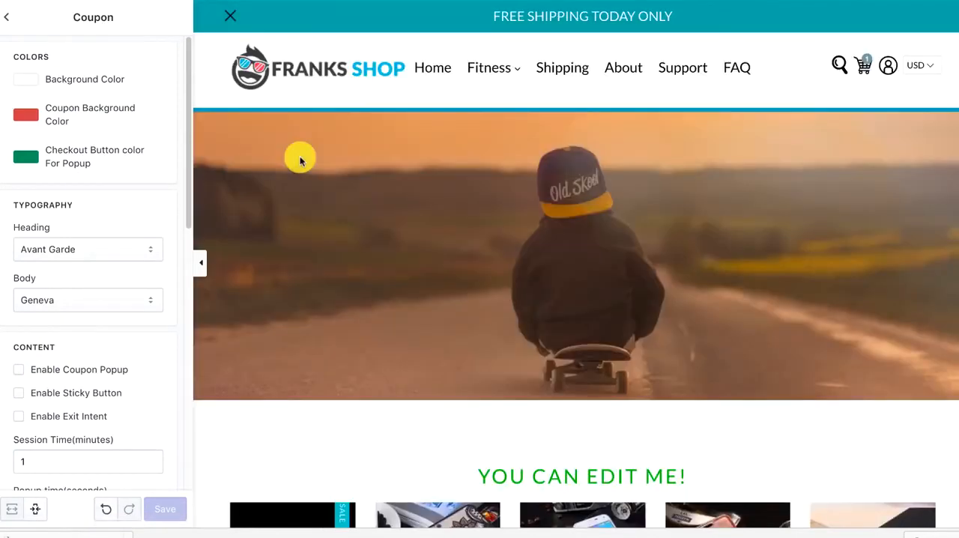
{"action": "left_click", "coordinate": [9, 16]}
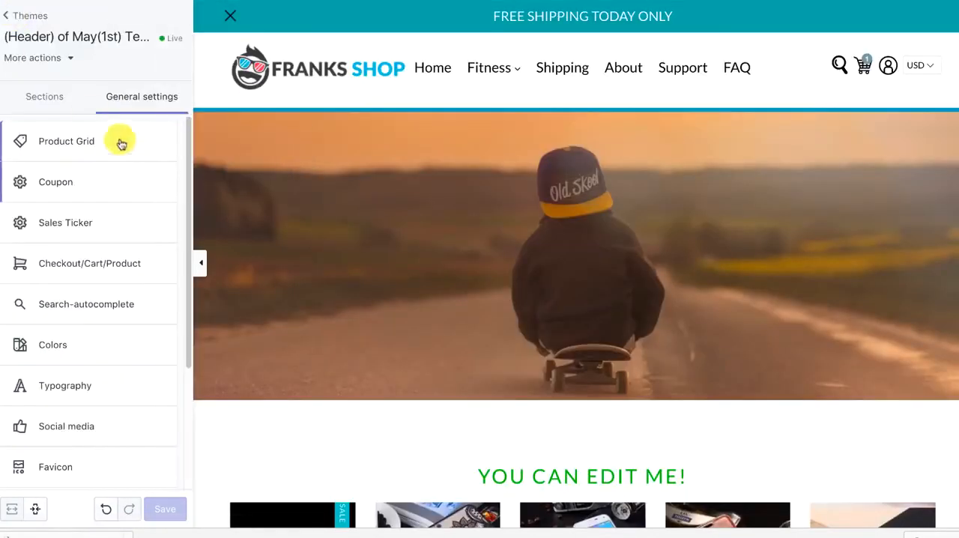
Enable the sales ticker in the Sales Ticker settings and save the change
{"action": "left_click", "coordinate": [110, 217]}
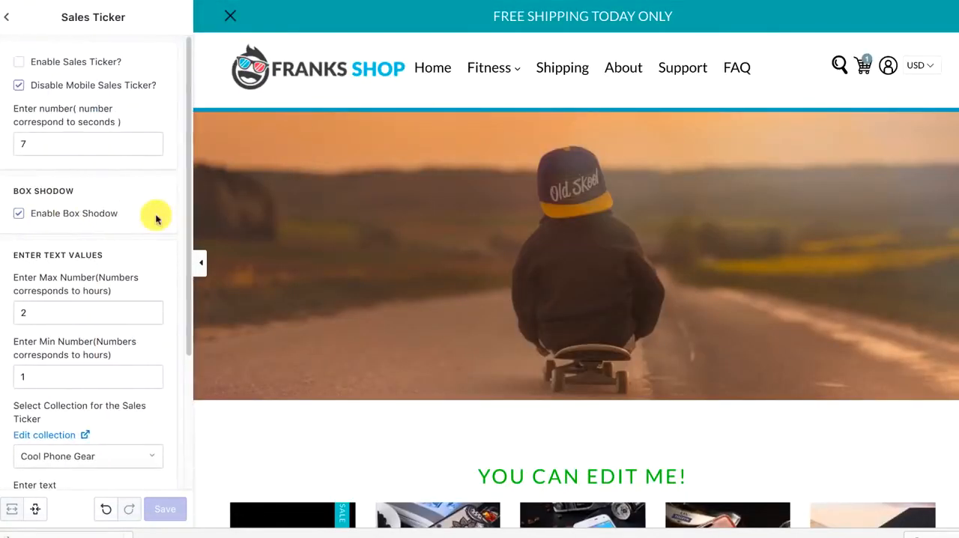
{"action": "left_click", "coordinate": [19, 61]}
{"action": "left_click", "coordinate": [163, 509]}
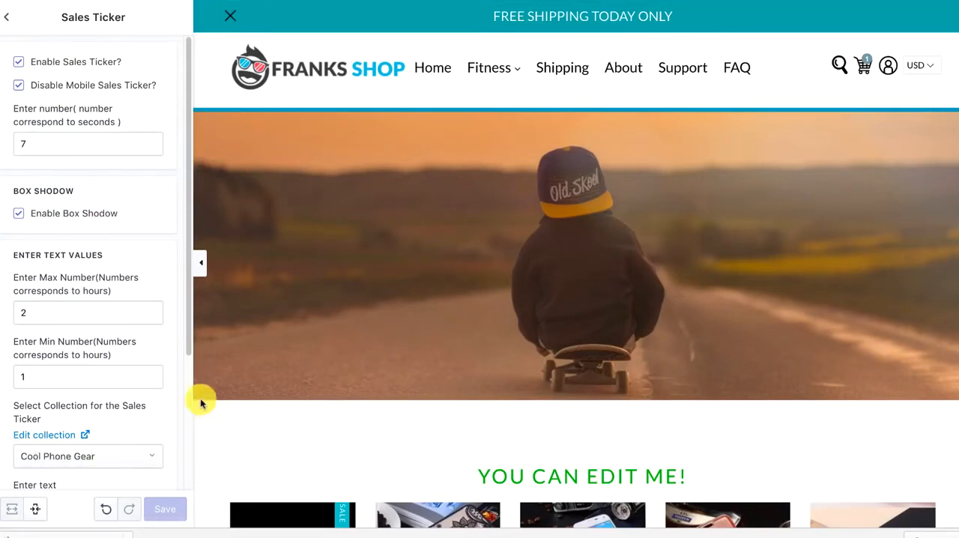
Set the sales ticker's message color to red and its product title color to green
{"action": "scroll", "coordinate": [107, 414], "scroll_direction": "down", "scroll_amount": 1}
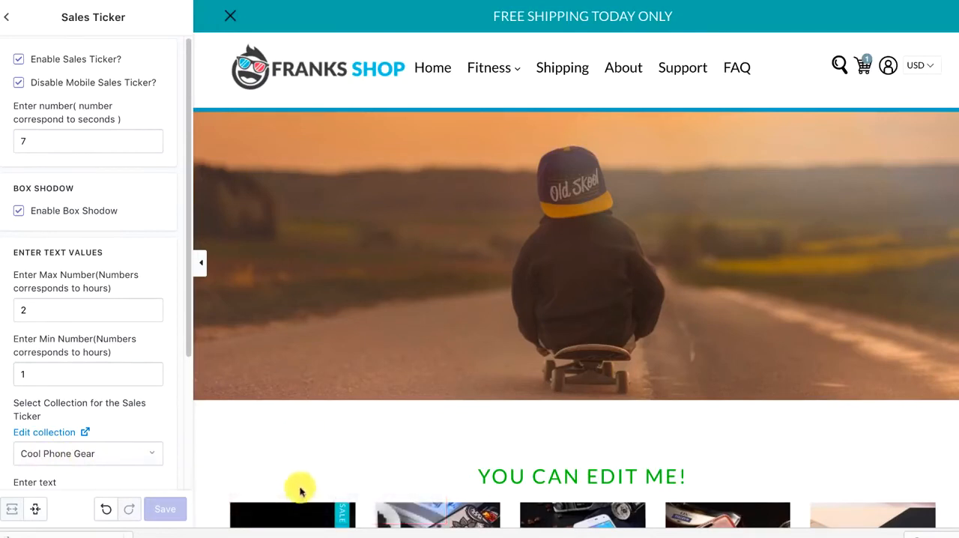
{"action": "scroll", "coordinate": [81, 248], "scroll_direction": "down", "scroll_amount": 1}
{"action": "scroll", "coordinate": [79, 297], "scroll_direction": "down", "scroll_amount": 1}
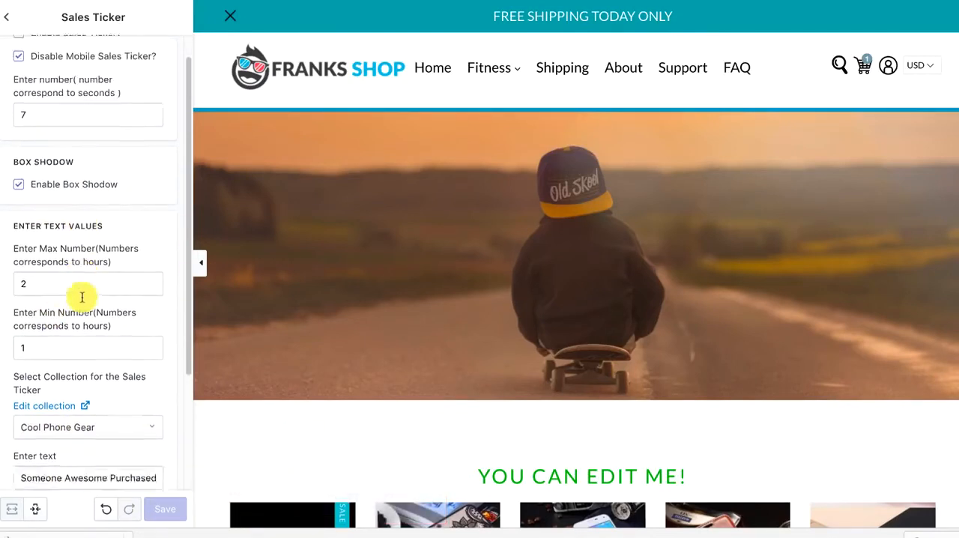
{"action": "scroll", "coordinate": [82, 300], "scroll_direction": "up", "scroll_amount": 1}
{"action": "scroll", "coordinate": [83, 302], "scroll_direction": "down", "scroll_amount": 3}
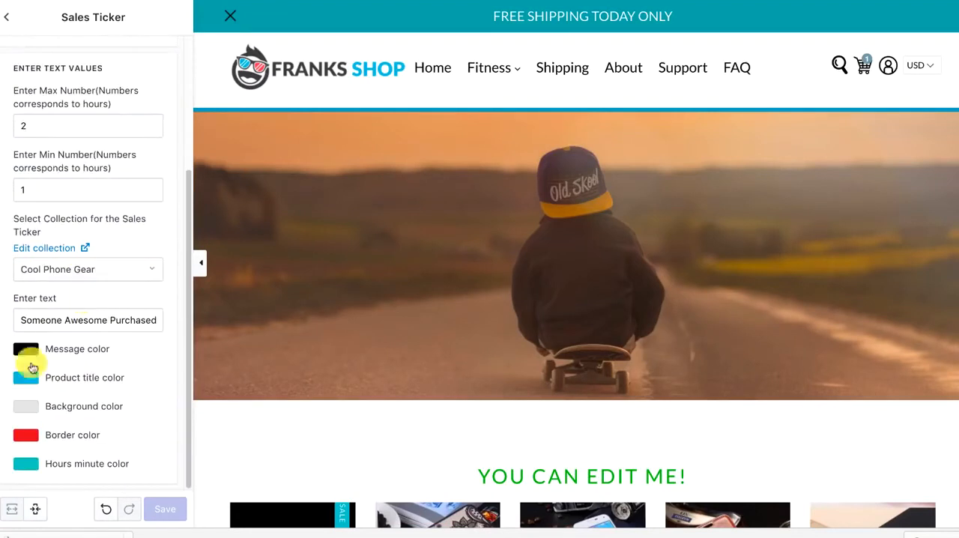
{"action": "left_click", "coordinate": [25, 355]}
{"action": "left_click", "coordinate": [117, 381]}
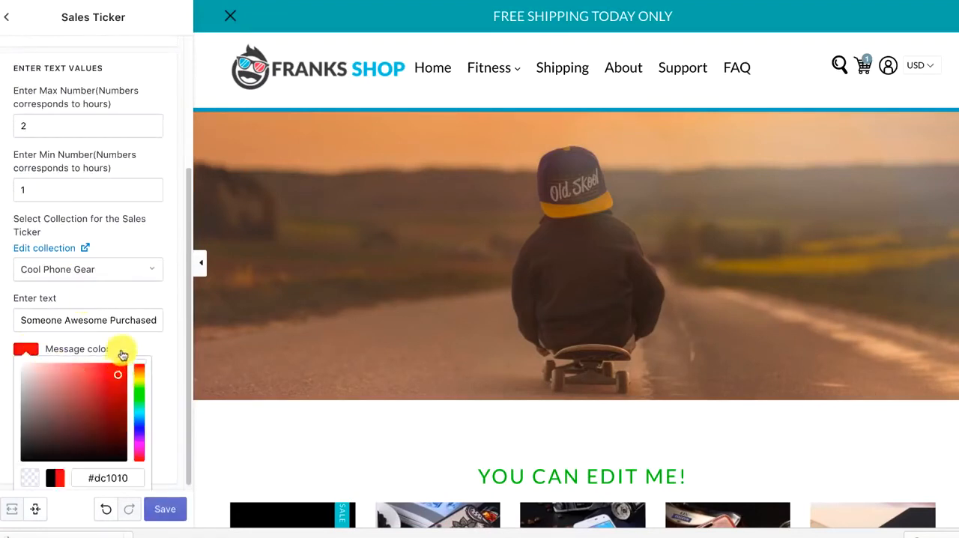
{"action": "left_click", "coordinate": [122, 349]}
{"action": "left_click", "coordinate": [36, 380]}
{"action": "left_click", "coordinate": [140, 429]}
{"action": "left_click", "coordinate": [138, 367]}
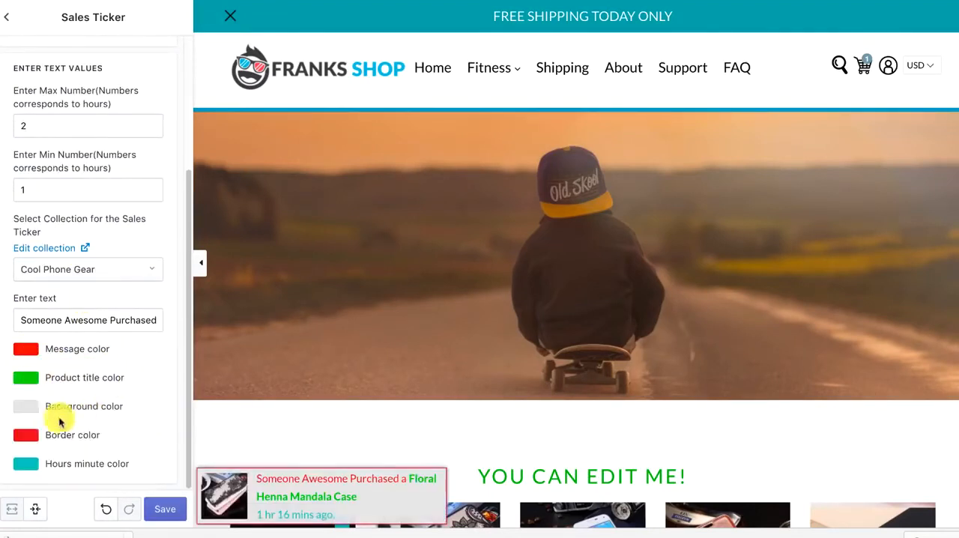
Set the sales ticker's background color to red and its border color to blue
{"action": "left_click", "coordinate": [36, 408]}
{"action": "mouse_move", "coordinate": [42, 326]}
{"action": "left_mouse_down"}
{"action": "mouse_move", "coordinate": [86, 278]}
{"action": "mouse_move", "coordinate": [96, 286]}
{"action": "left_mouse_up"}
{"action": "left_click", "coordinate": [159, 383]}
{"action": "left_click", "coordinate": [27, 437]}
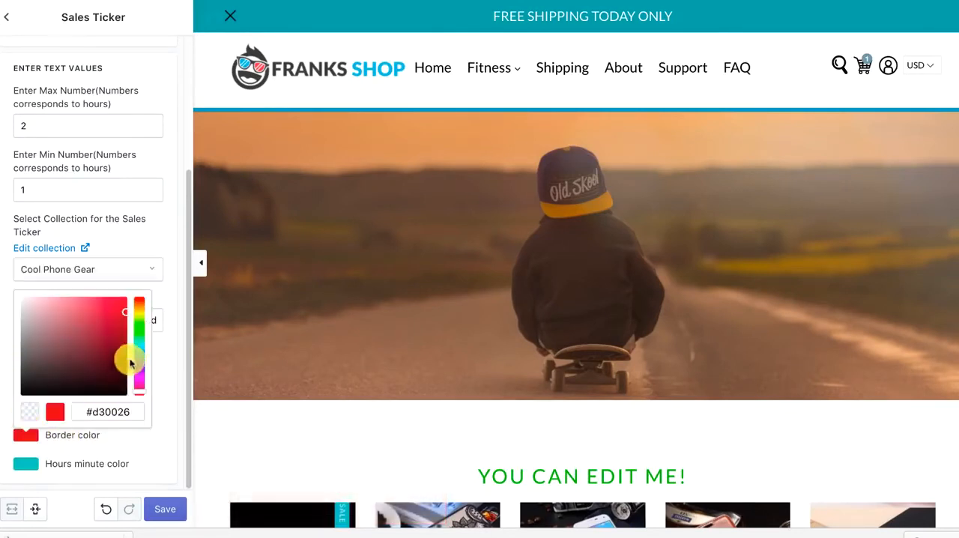
{"action": "left_click", "coordinate": [139, 362]}
{"action": "left_click", "coordinate": [48, 480]}
Set the sales ticker's hours minute color to a dark teal
{"action": "left_click", "coordinate": [69, 464]}
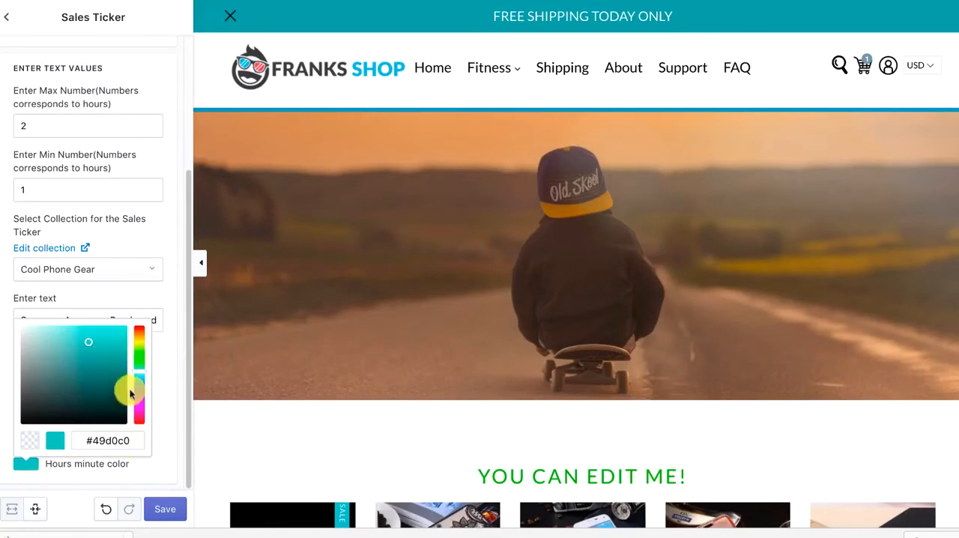
{"action": "left_click_drag", "start_coordinate": [120, 377], "coordinate": [118, 363]}
{"action": "left_click", "coordinate": [156, 364]}
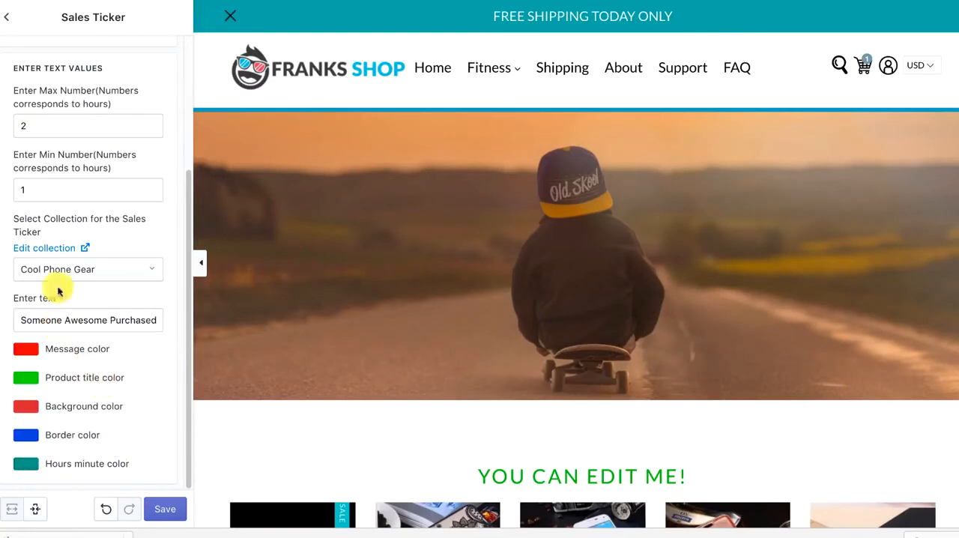
Turn off the sales ticker's box shadow and check the ticker in the preview
{"action": "scroll", "coordinate": [103, 239], "scroll_direction": "up", "scroll_amount": 3}
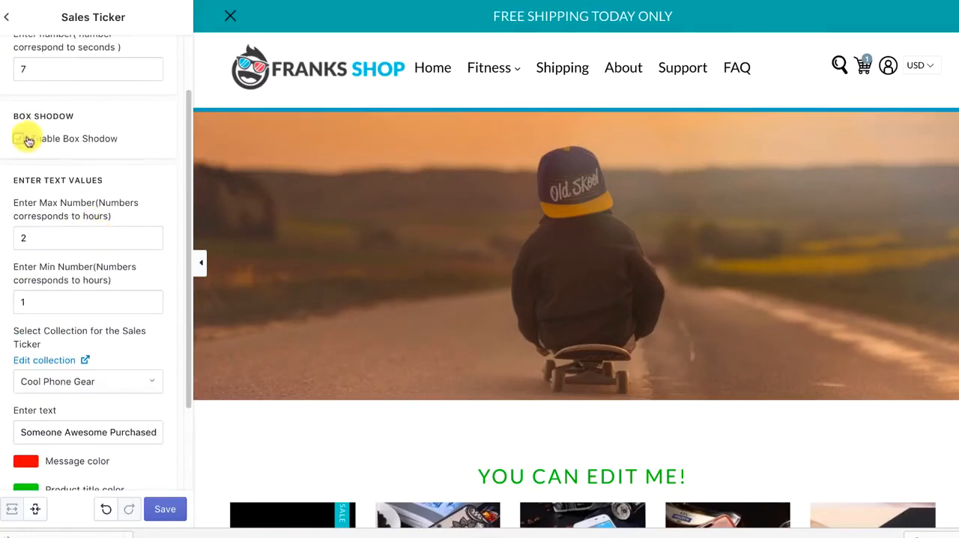
{"action": "scroll", "coordinate": [176, 202], "scroll_direction": "down", "scroll_amount": 3}
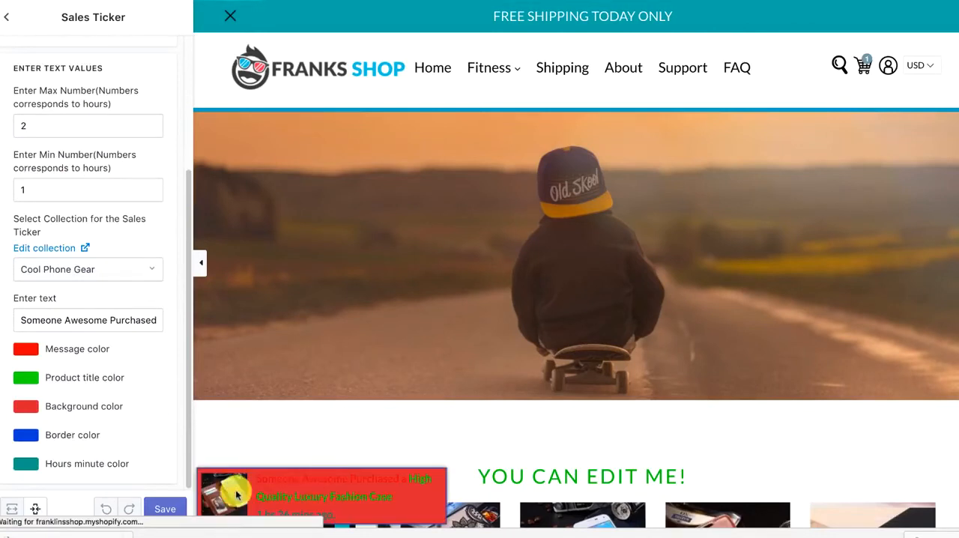
{"action": "scroll", "coordinate": [112, 293], "scroll_direction": "up", "scroll_amount": 5}
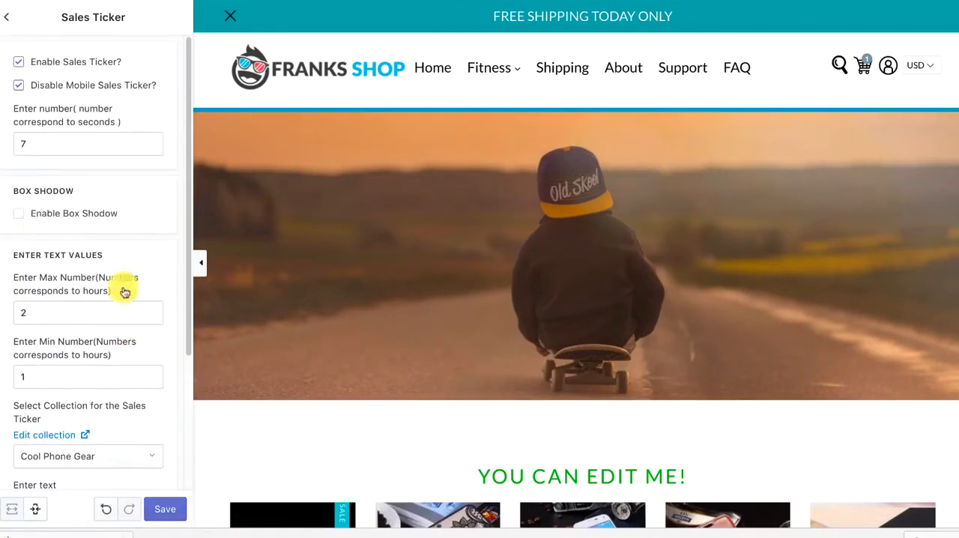
{"action": "scroll", "coordinate": [125, 292], "scroll_direction": "down", "scroll_amount": 5}
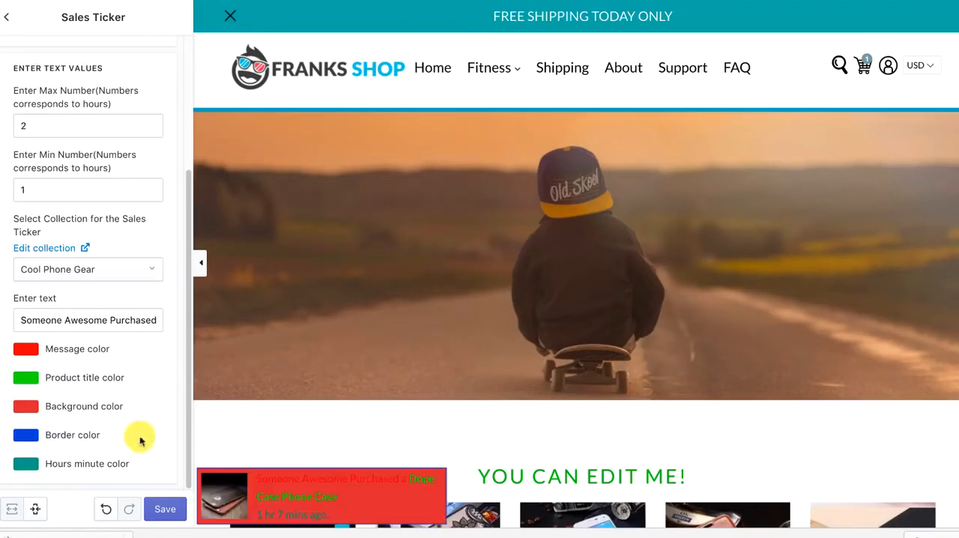
{"action": "scroll", "coordinate": [45, 163], "scroll_direction": "up", "scroll_amount": 5}
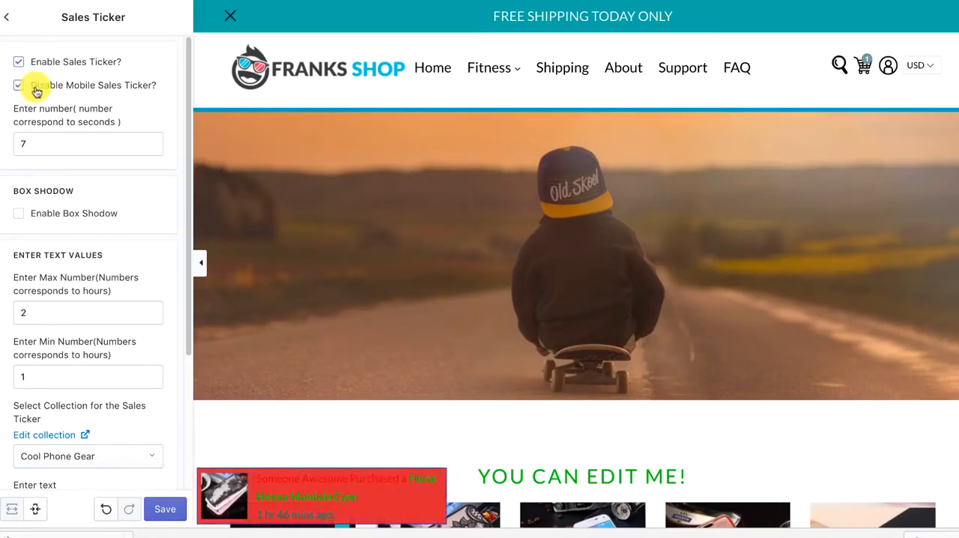
Set the sales ticker's message color to dark brown #382929 and preview the ticker over the home page's product grid
{"action": "scroll", "coordinate": [26, 413], "scroll_direction": "down", "scroll_amount": 5}
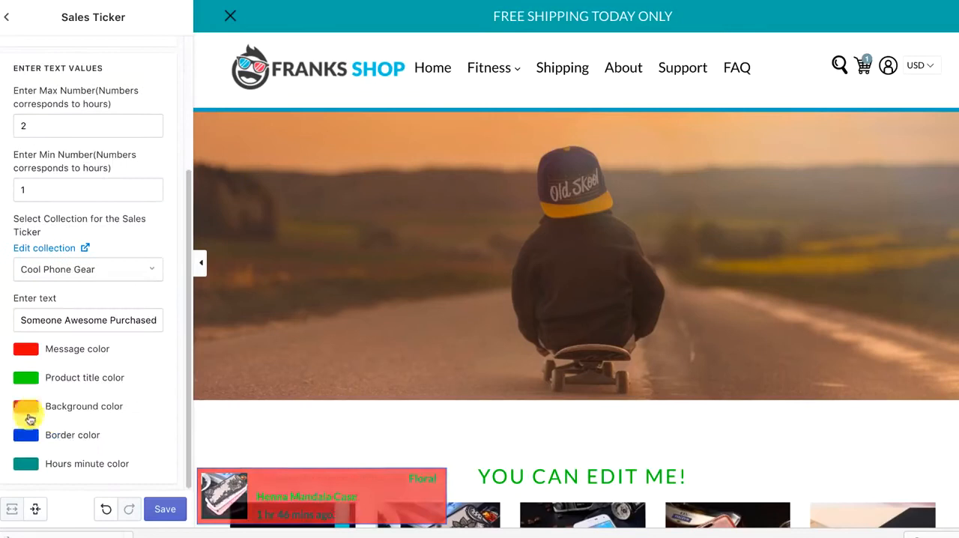
{"action": "left_click", "coordinate": [25, 349]}
{"action": "left_click_drag", "start_coordinate": [107, 403], "coordinate": [47, 438]}
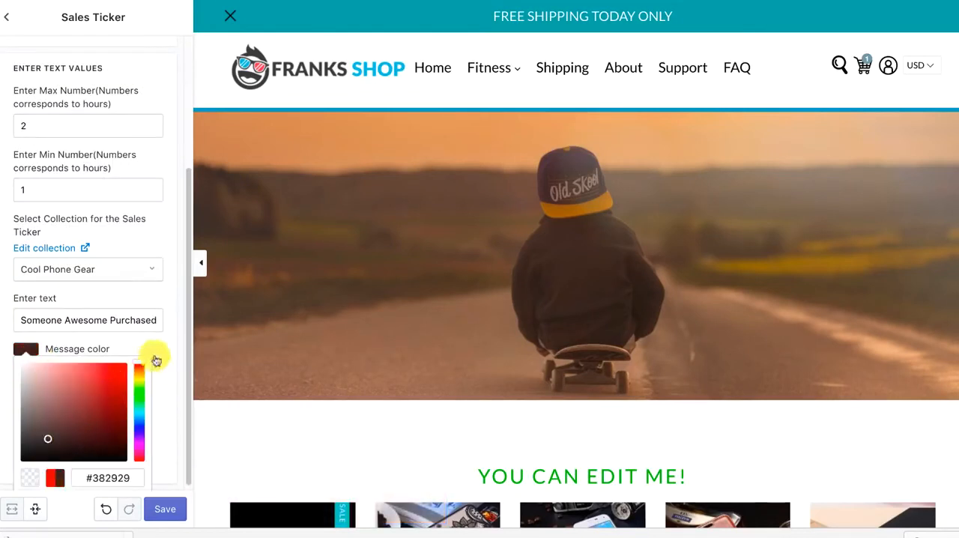
{"action": "left_click", "coordinate": [158, 361]}
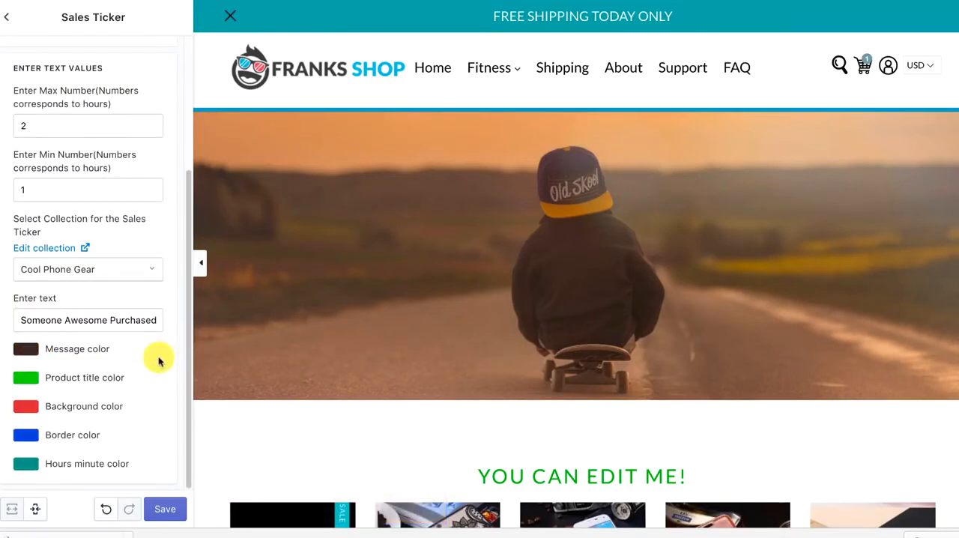
{"action": "scroll", "coordinate": [265, 389], "scroll_direction": "down", "scroll_amount": 3}
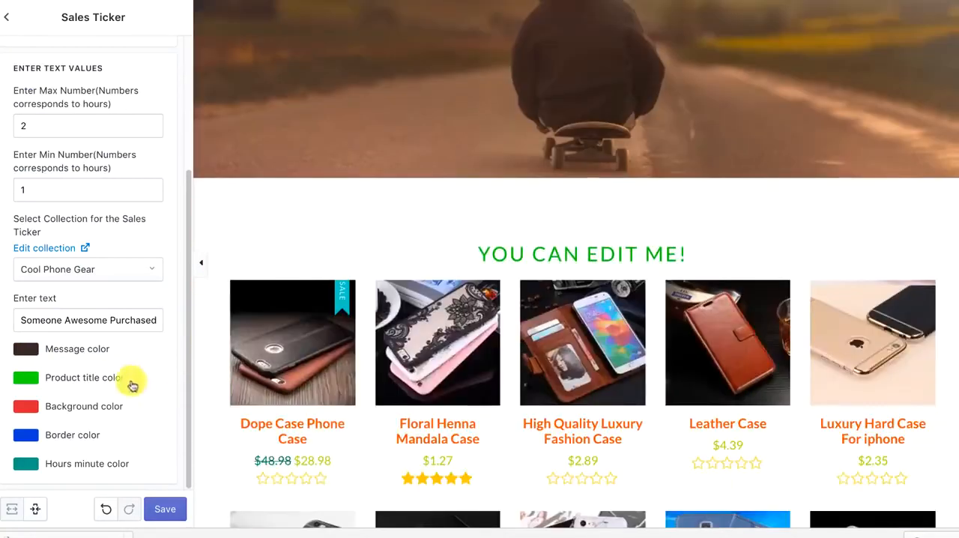
{"action": "scroll", "coordinate": [150, 382], "scroll_direction": "up", "scroll_amount": 3}
{"action": "scroll", "coordinate": [89, 377], "scroll_direction": "down", "scroll_amount": 5}
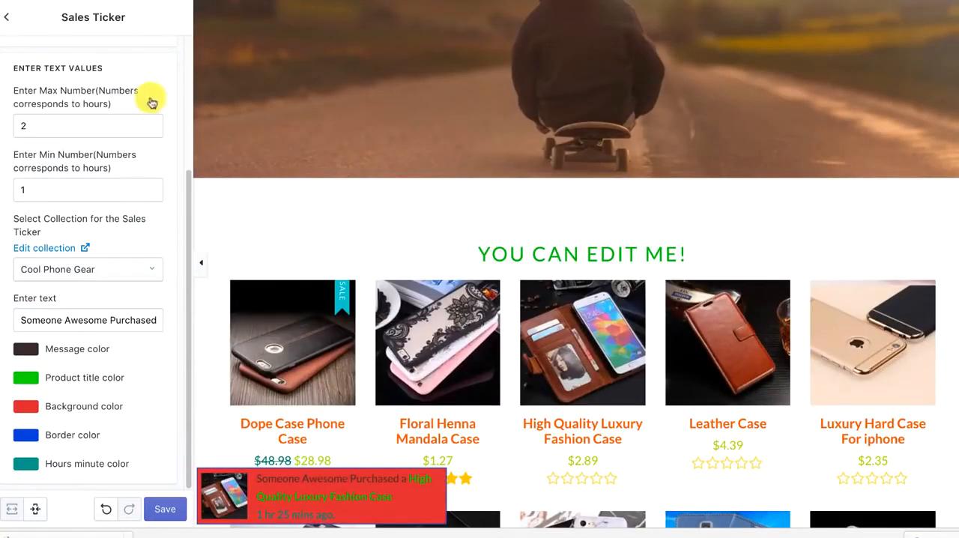
Go back to the general settings list, reopen the Sales Ticker settings and disable the ticker
{"action": "left_click", "coordinate": [12, 20]}
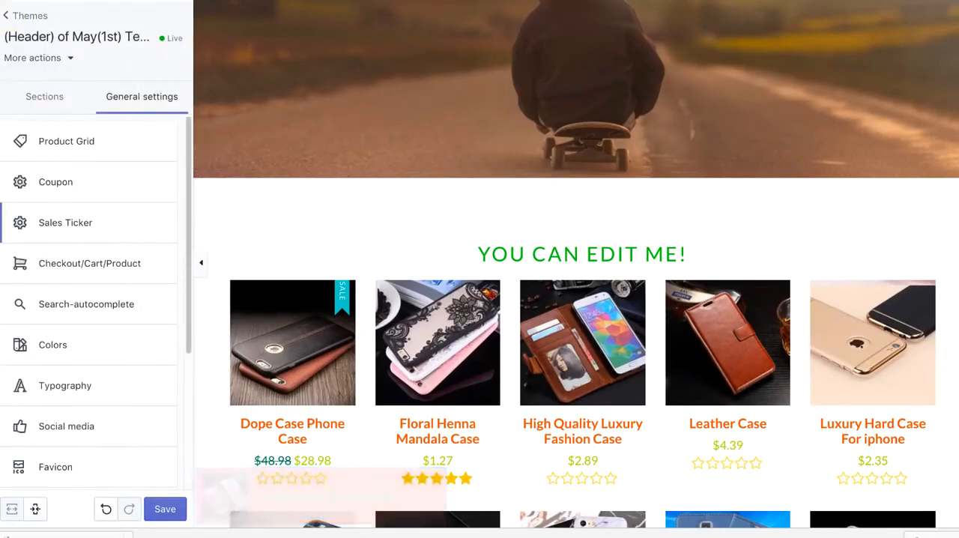
{"action": "scroll", "coordinate": [150, 166], "scroll_direction": "down", "scroll_amount": 1}
{"action": "left_click", "coordinate": [88, 206]}
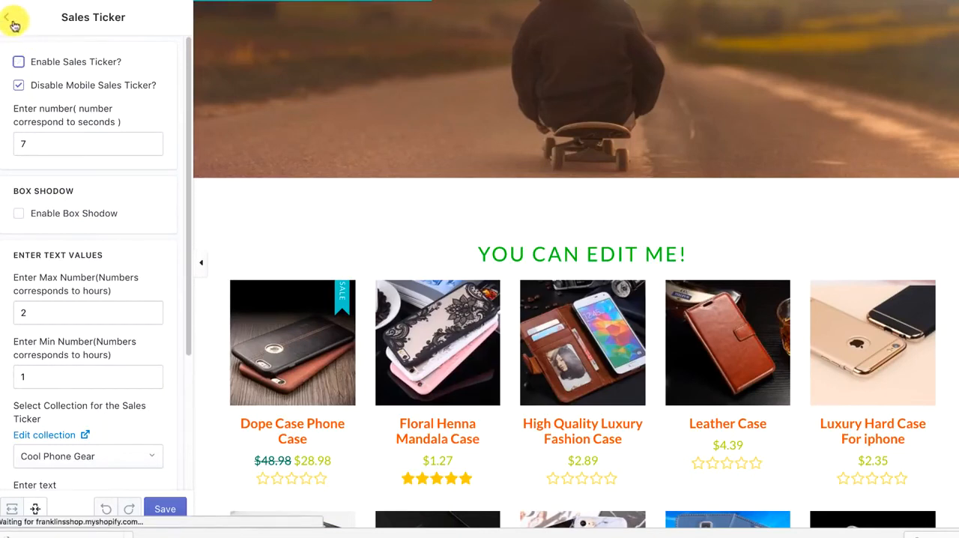
Open the Checkout/Cart/Product settings, try the Product Page and Cart Page options, and select Checkout Page
{"action": "left_click", "coordinate": [14, 22]}
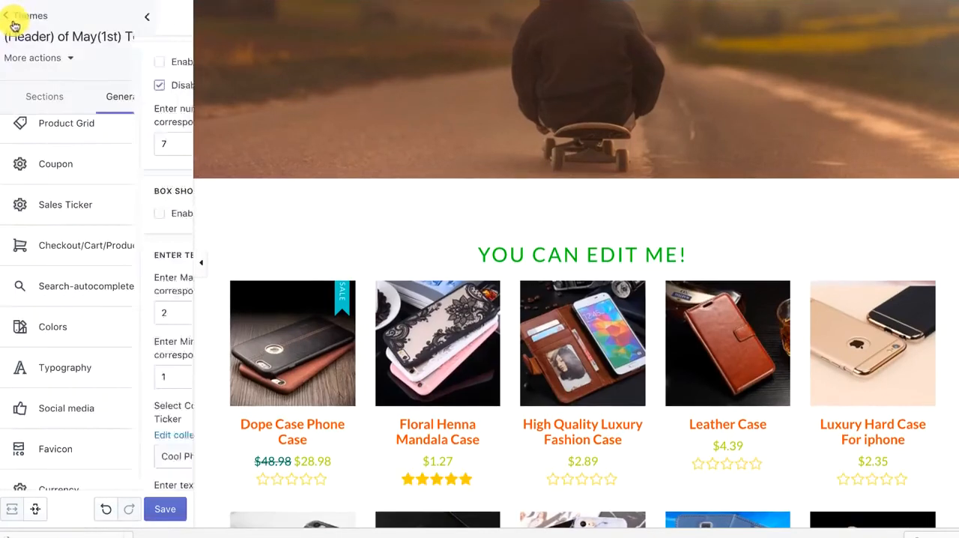
{"action": "left_click", "coordinate": [110, 253]}
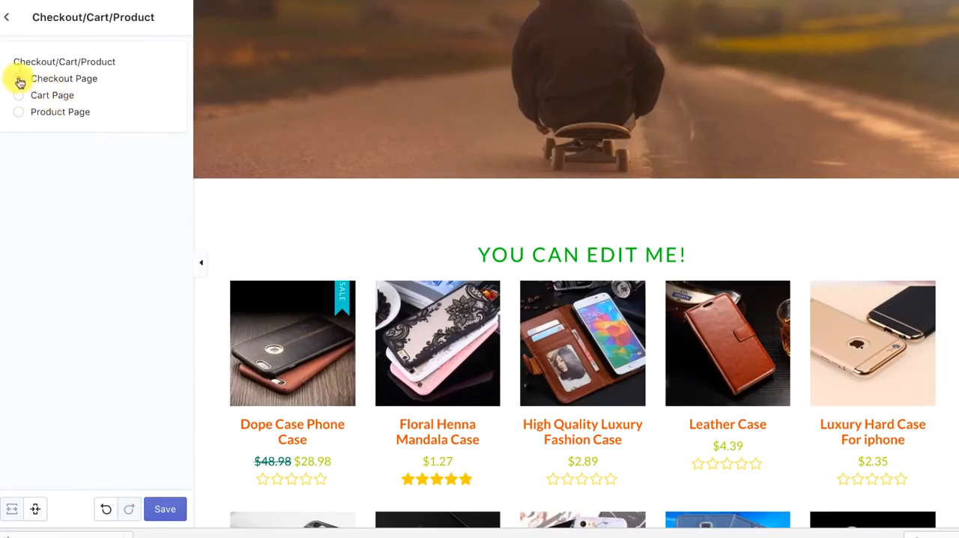
{"action": "left_click", "coordinate": [24, 114]}
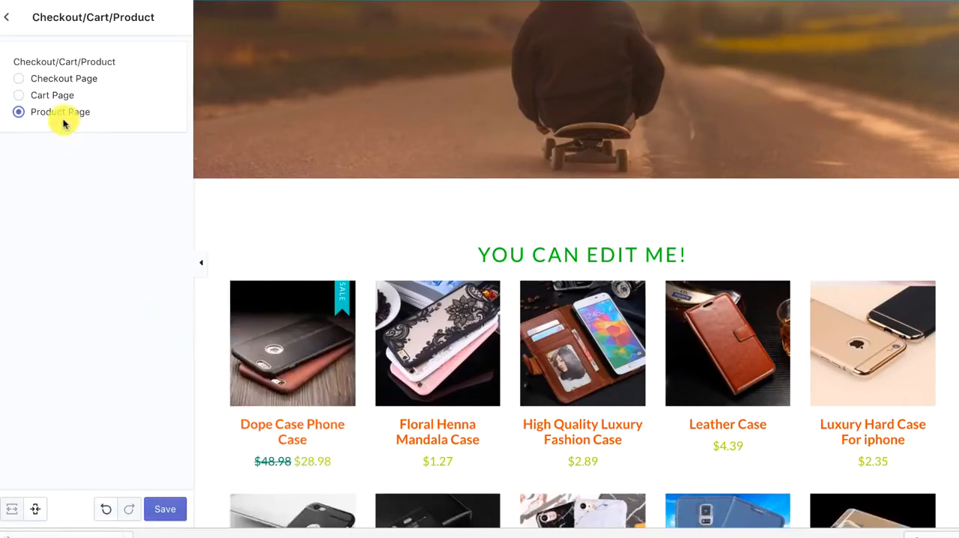
{"action": "left_click", "coordinate": [20, 95]}
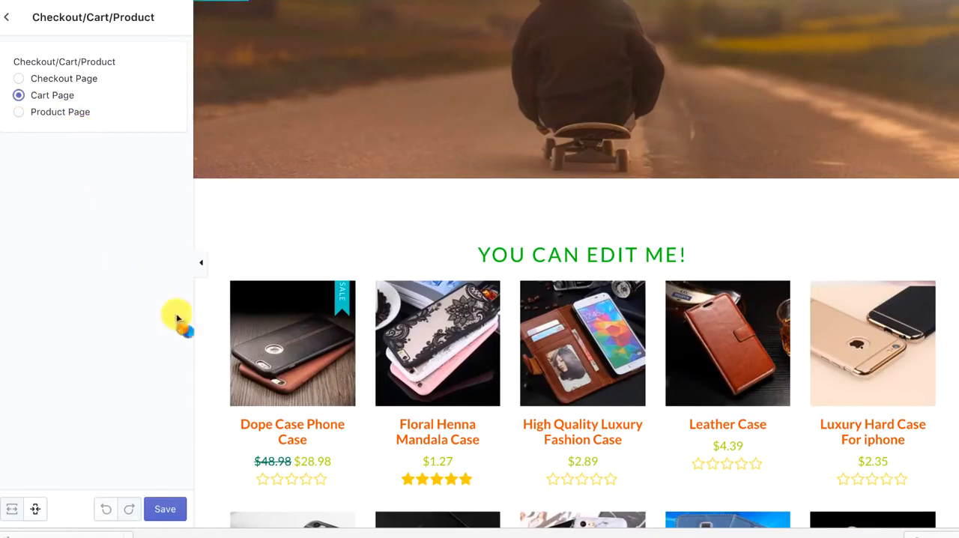
{"action": "left_click", "coordinate": [23, 77]}
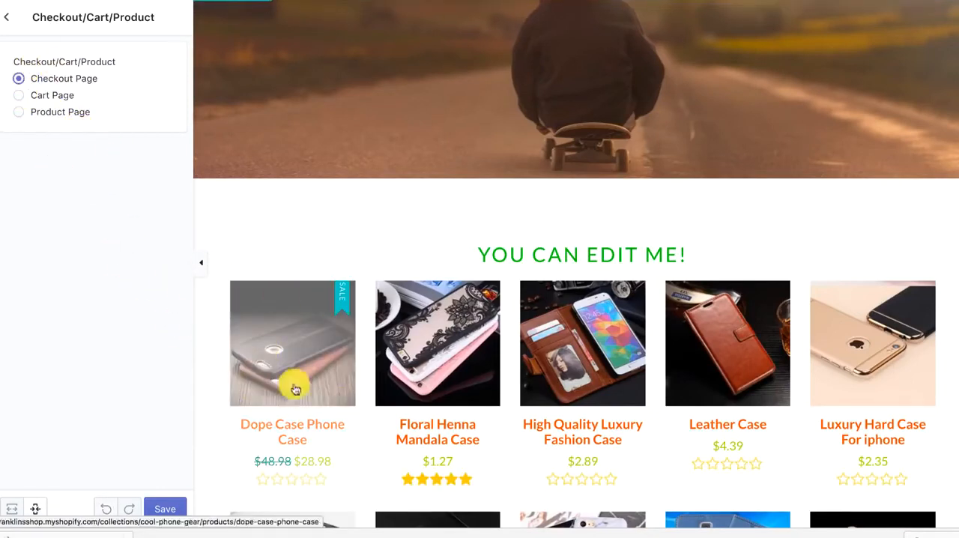
Open the Dope Case Phone Case product in the preview and add it to the cart
{"action": "left_click", "coordinate": [326, 347]}
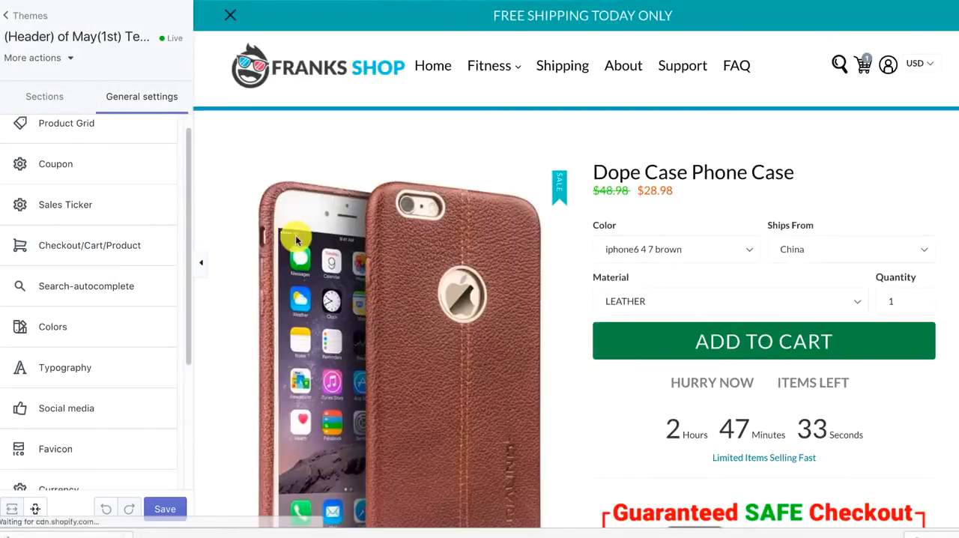
{"action": "left_click", "coordinate": [677, 339]}
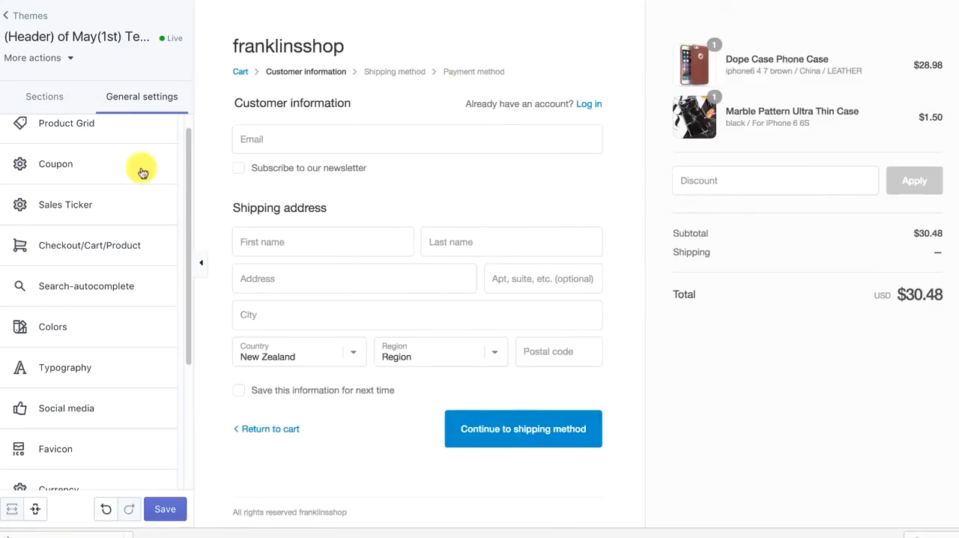
{"action": "left_click_drag", "start_coordinate": [183, 215], "coordinate": [188, 360]}
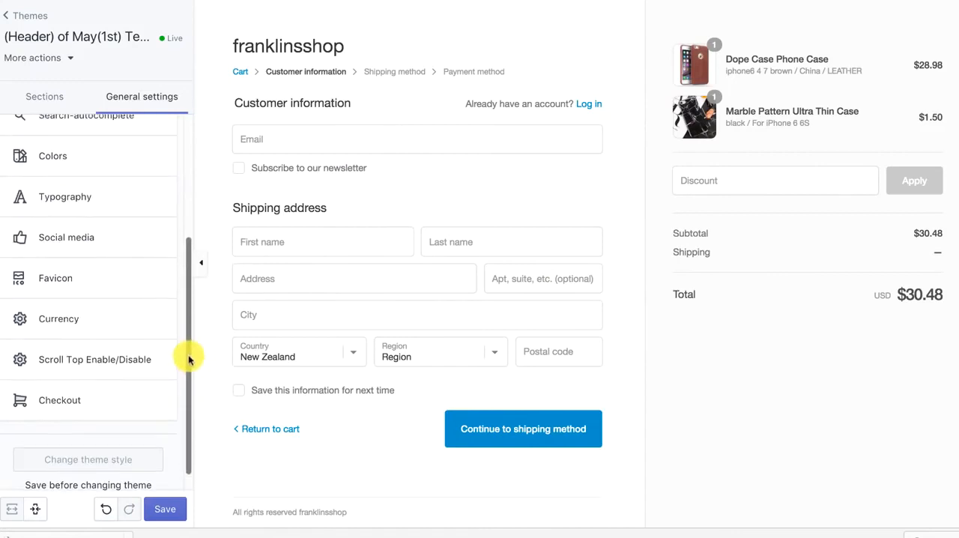
Leave the editor without saving, return to the themes list and reopen the live theme for customization
{"action": "left_click", "coordinate": [27, 21]}
{"action": "left_click", "coordinate": [543, 167]}
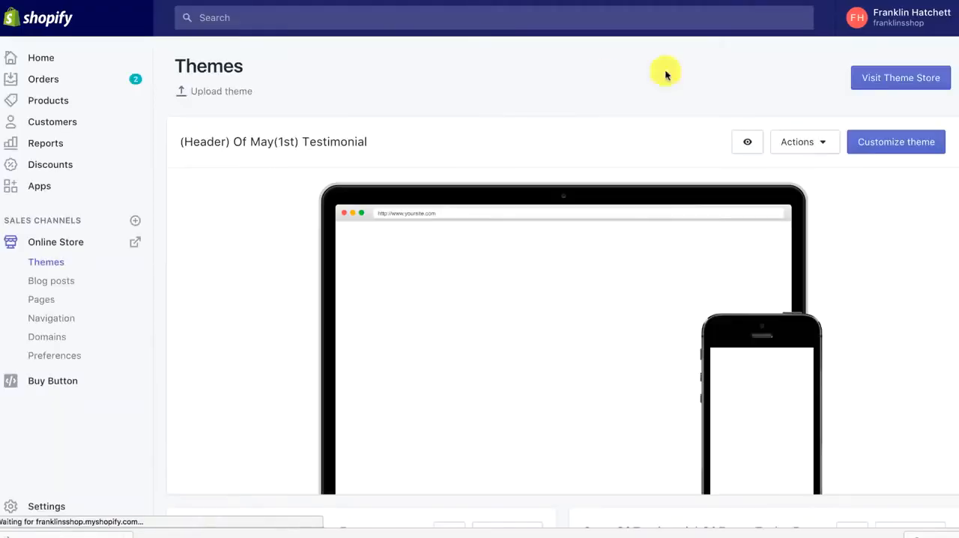
{"action": "left_click", "coordinate": [866, 140]}
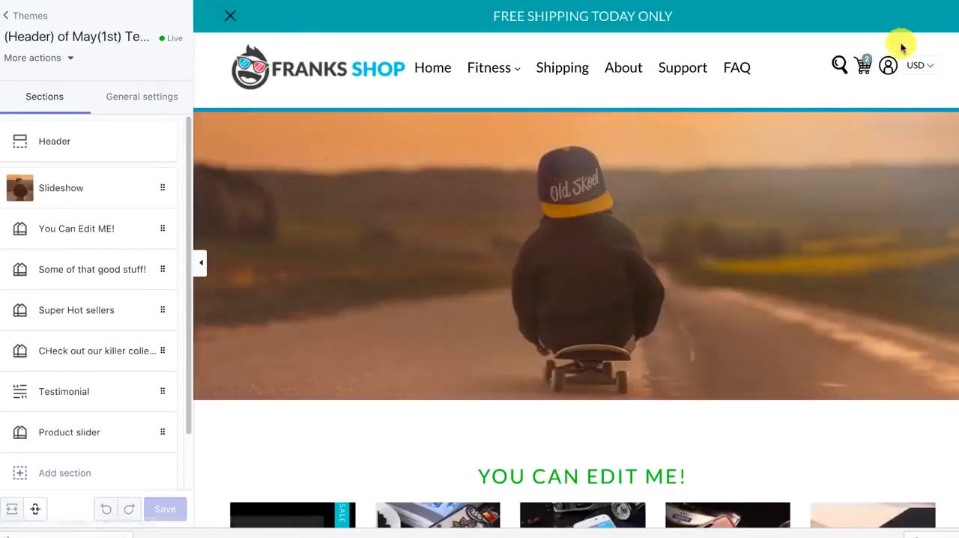
Load the cart in the preview and open the settings of its Cart page section
{"action": "left_click", "coordinate": [865, 61]}
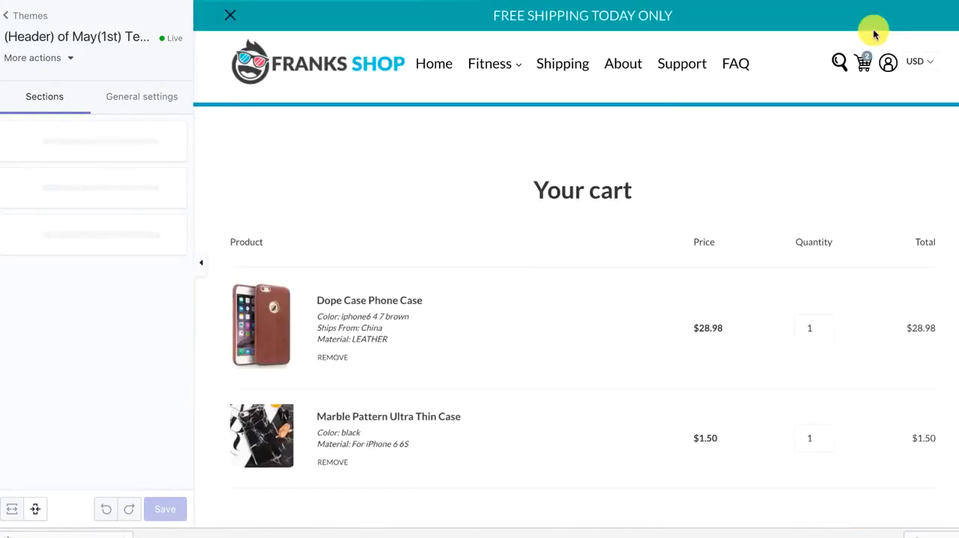
{"action": "scroll", "coordinate": [597, 120], "scroll_direction": "down", "scroll_amount": 5}
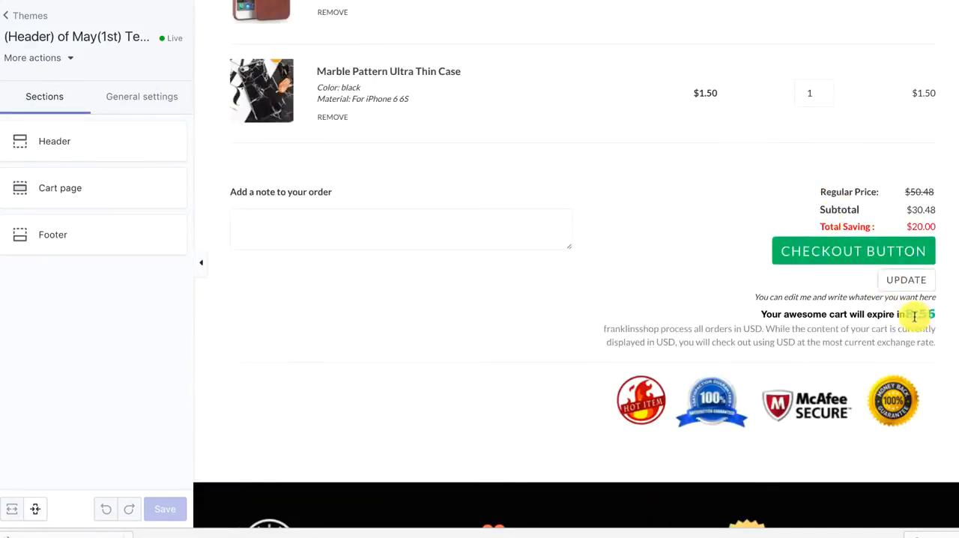
{"action": "left_click", "coordinate": [84, 196]}
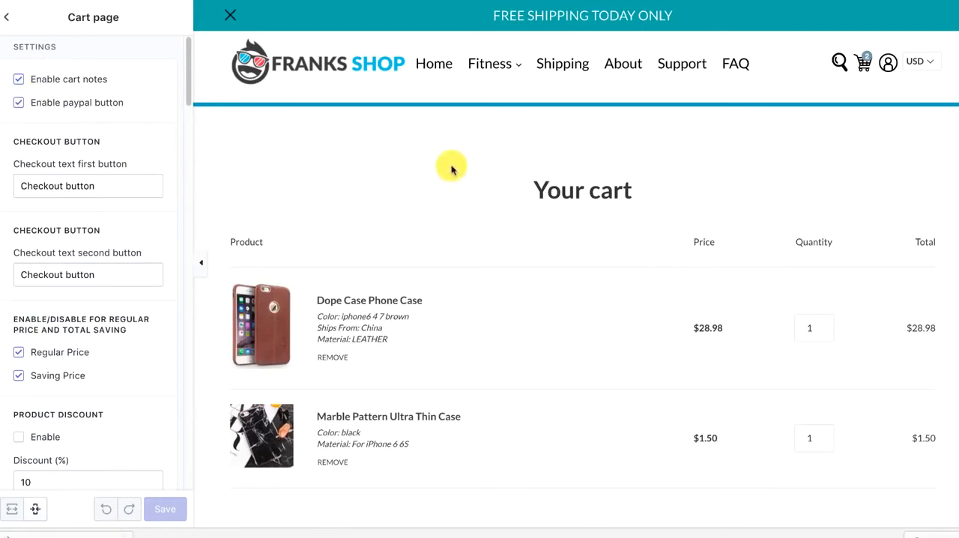
Try enabling the cart page's product discount, check the discount code in the preview, and disable it again
{"action": "scroll", "coordinate": [161, 199], "scroll_direction": "down", "scroll_amount": 1}
{"action": "scroll", "coordinate": [452, 220], "scroll_direction": "down", "scroll_amount": 1}
{"action": "scroll", "coordinate": [68, 262], "scroll_direction": "down", "scroll_amount": 1}
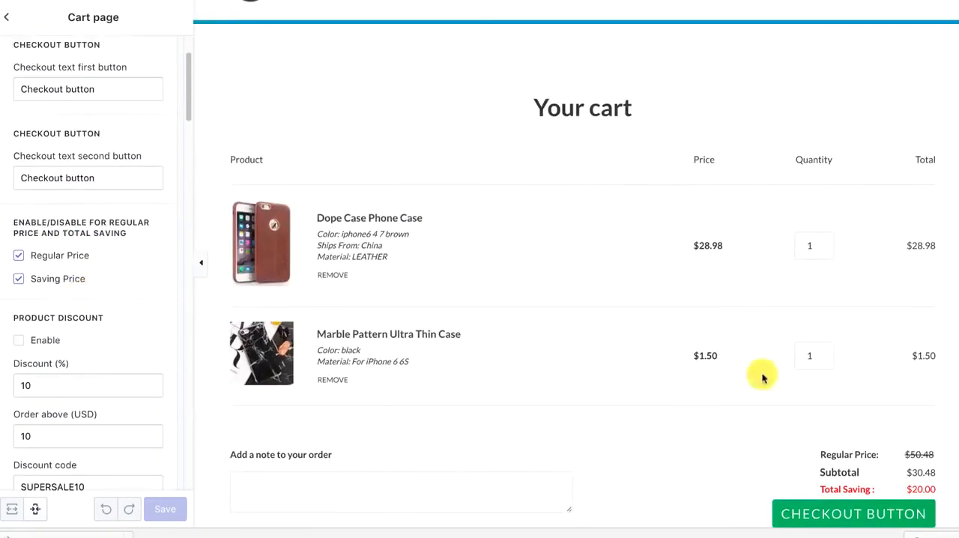
{"action": "scroll", "coordinate": [584, 272], "scroll_direction": "up", "scroll_amount": 1}
{"action": "scroll", "coordinate": [392, 254], "scroll_direction": "down", "scroll_amount": 3}
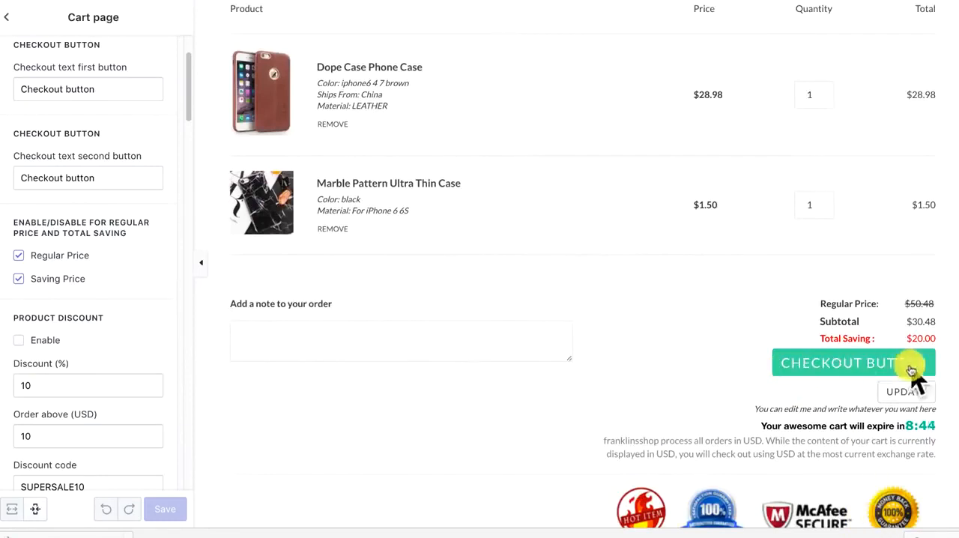
{"action": "scroll", "coordinate": [112, 289], "scroll_direction": "down", "scroll_amount": 3}
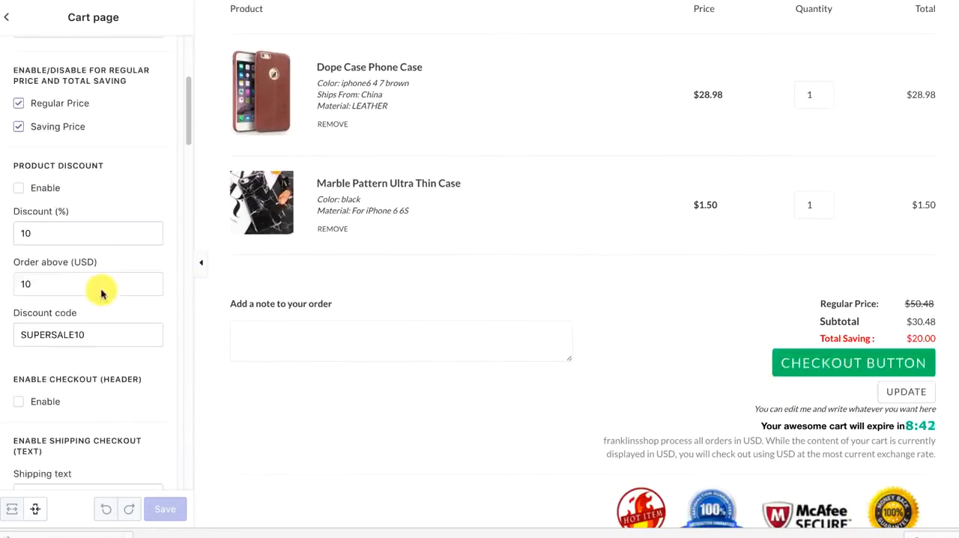
{"action": "left_click", "coordinate": [19, 188]}
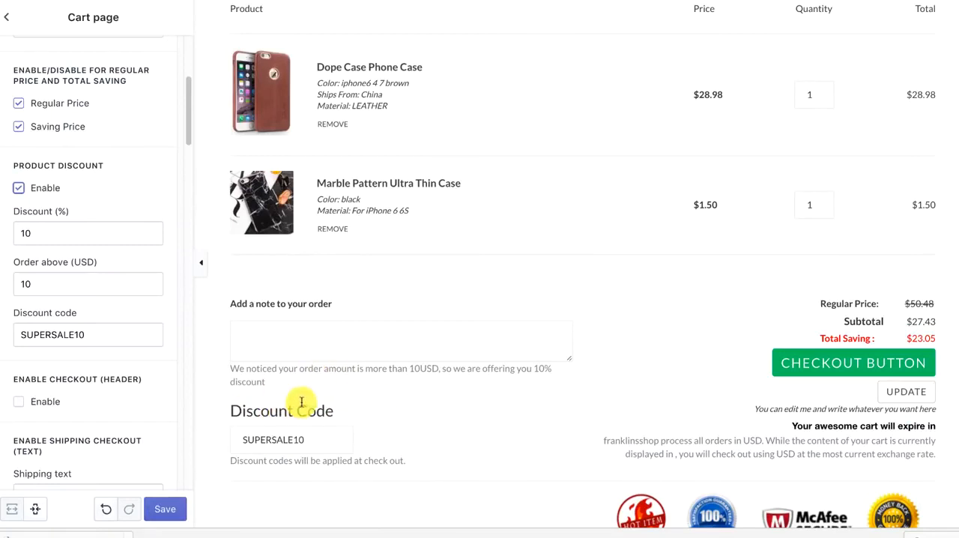
{"action": "left_click", "coordinate": [19, 188]}
Enable the header checkout button on the cart page and disable the shipping checkout text
{"action": "scroll", "coordinate": [52, 288], "scroll_direction": "down", "scroll_amount": 3}
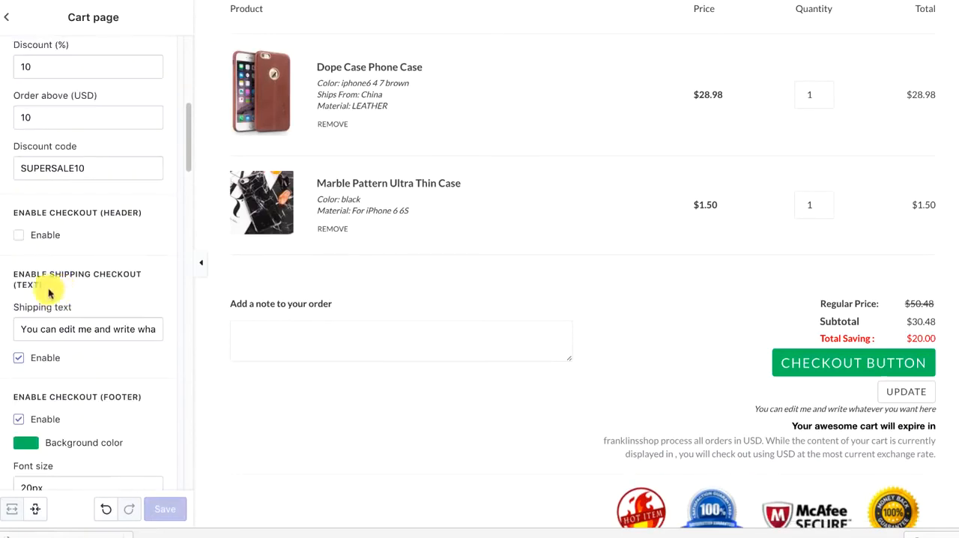
{"action": "left_click", "coordinate": [19, 234]}
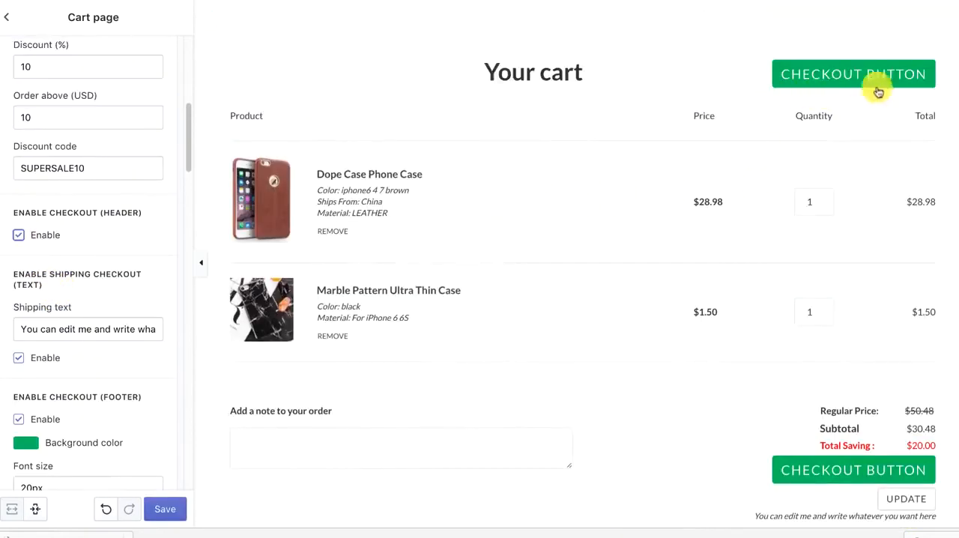
{"action": "scroll", "coordinate": [18, 352], "scroll_direction": "down", "scroll_amount": 2}
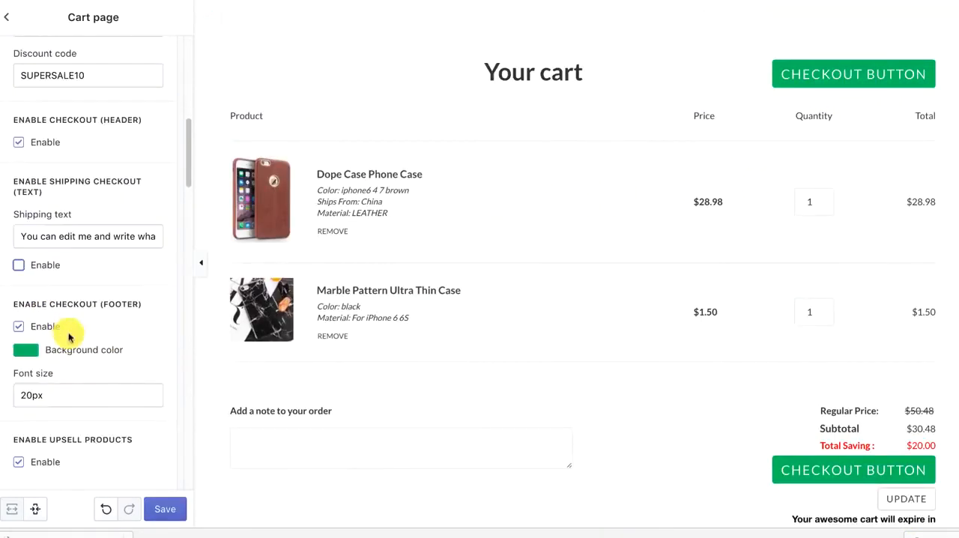
Set the cart page checkout button's background color to orange #bd6308
{"action": "left_click", "coordinate": [24, 350]}
{"action": "left_click", "coordinate": [134, 378]}
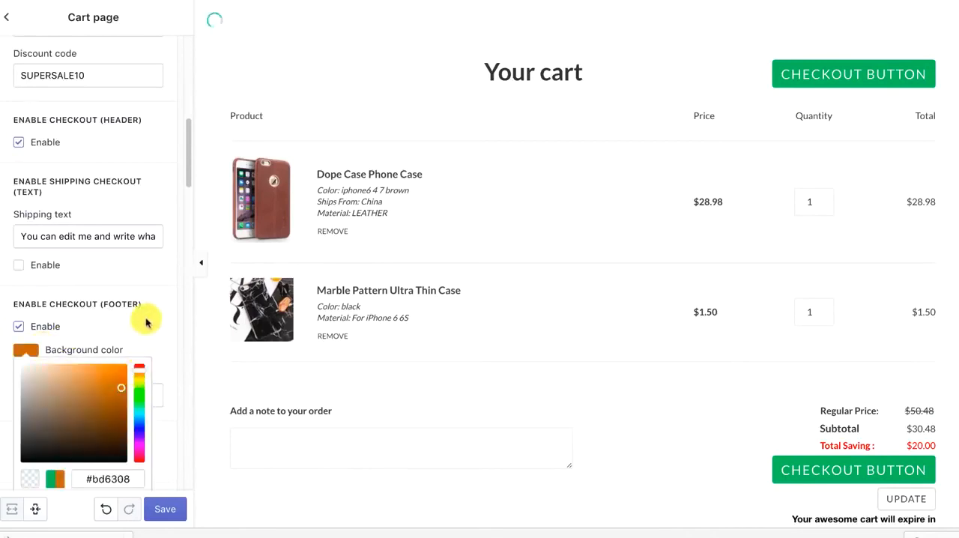
{"action": "left_click", "coordinate": [146, 322]}
Examine the cart page's font size, upsell, countdown and security badge settings and compare them with the cart preview
{"action": "scroll", "coordinate": [112, 321], "scroll_direction": "down", "scroll_amount": 2}
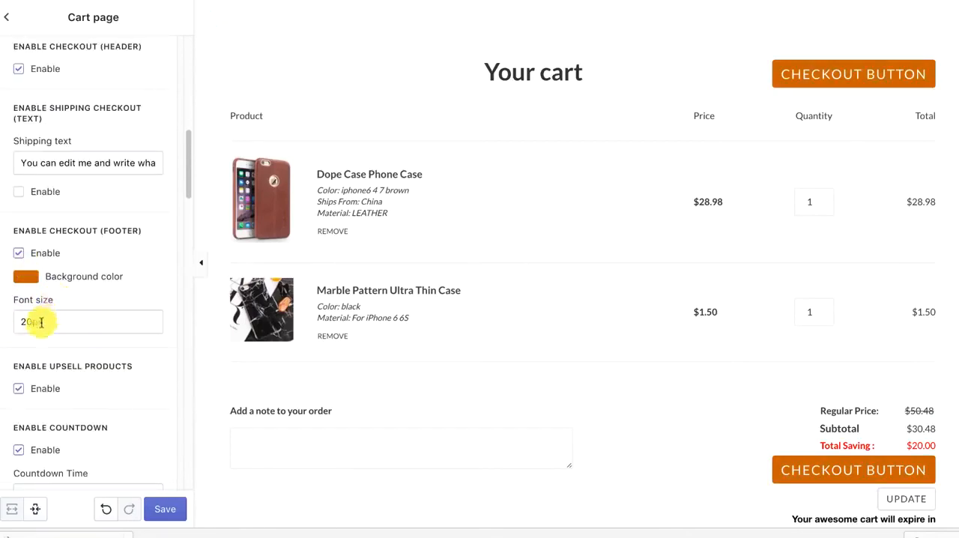
{"action": "scroll", "coordinate": [45, 321], "scroll_direction": "down", "scroll_amount": 3}
{"action": "scroll", "coordinate": [45, 322], "scroll_direction": "down", "scroll_amount": 5}
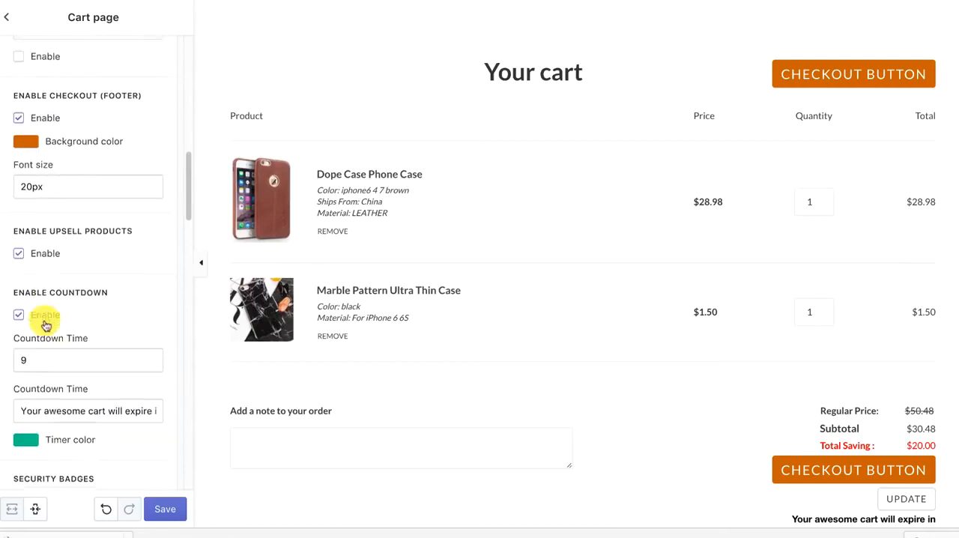
{"action": "scroll", "coordinate": [877, 379], "scroll_direction": "down", "scroll_amount": 8}
{"action": "scroll", "coordinate": [887, 144], "scroll_direction": "up", "scroll_amount": 1}
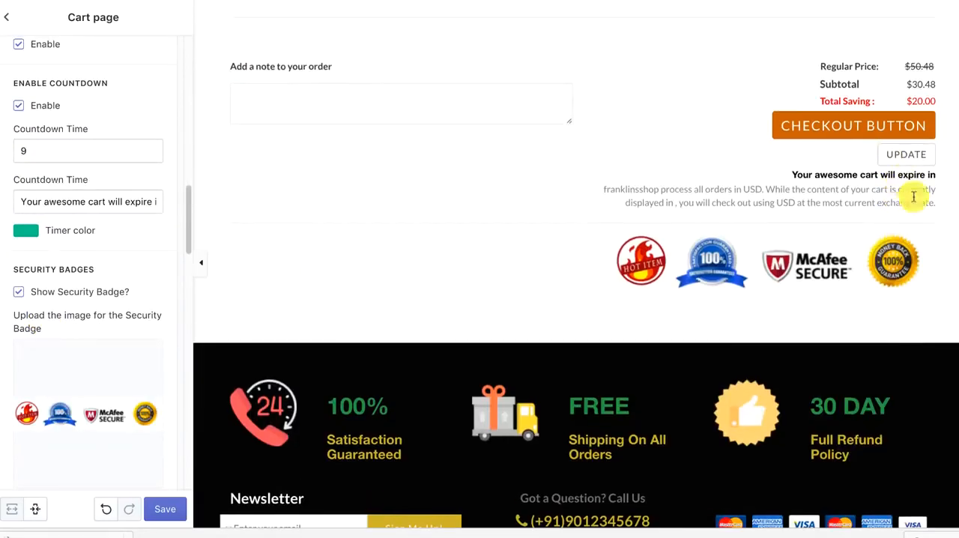
{"action": "scroll", "coordinate": [862, 188], "scroll_direction": "up", "scroll_amount": 1}
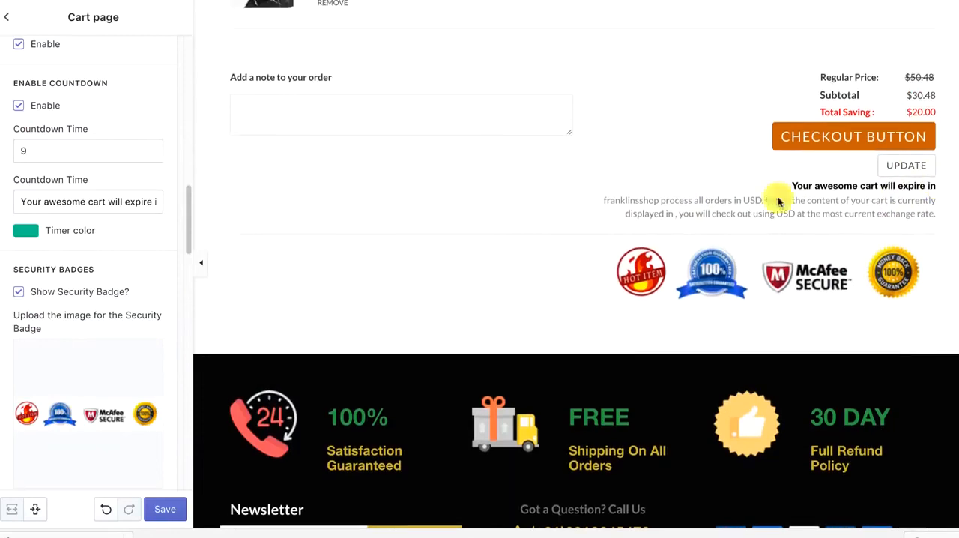
{"action": "scroll", "coordinate": [122, 278], "scroll_direction": "down", "scroll_amount": 13}
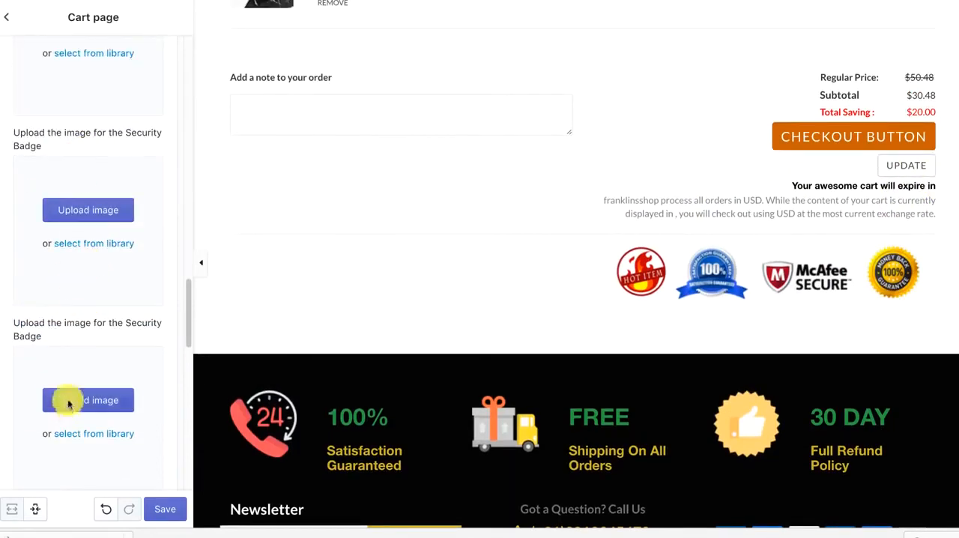
{"action": "scroll", "coordinate": [524, 272], "scroll_direction": "up", "scroll_amount": 5}
{"action": "scroll", "coordinate": [540, 386], "scroll_direction": "up", "scroll_amount": 5}
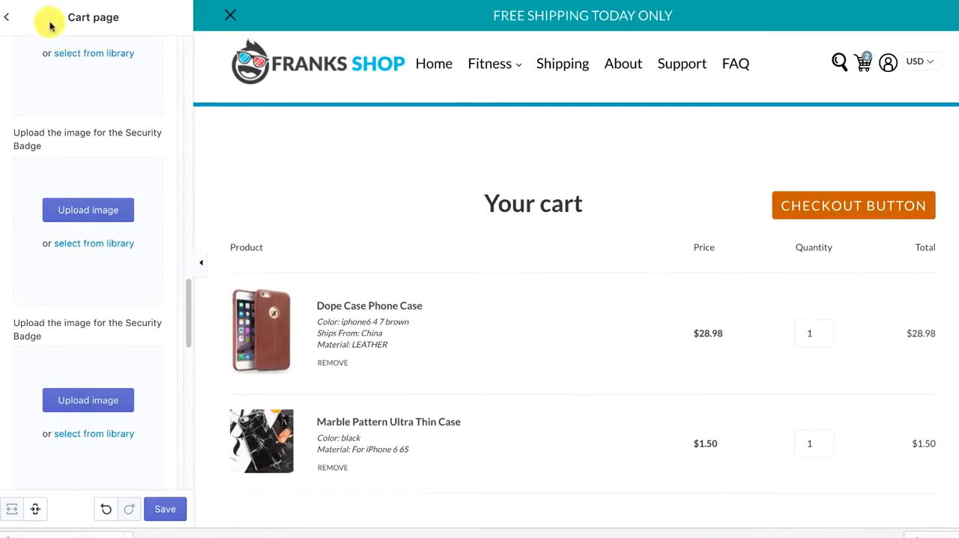
Return to the general settings list and load the store's home page in the preview
{"action": "left_click", "coordinate": [7, 16]}
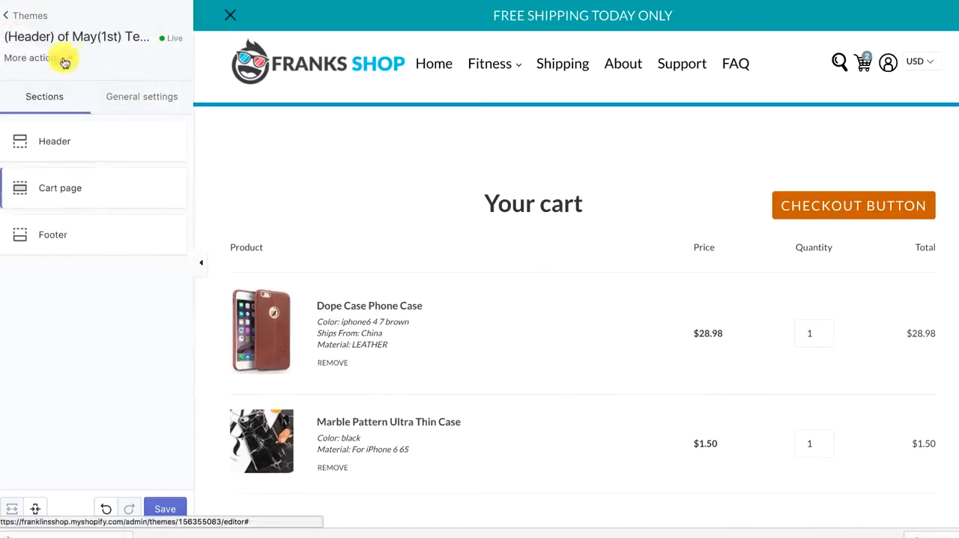
{"action": "left_click", "coordinate": [154, 94]}
{"action": "left_click", "coordinate": [70, 223]}
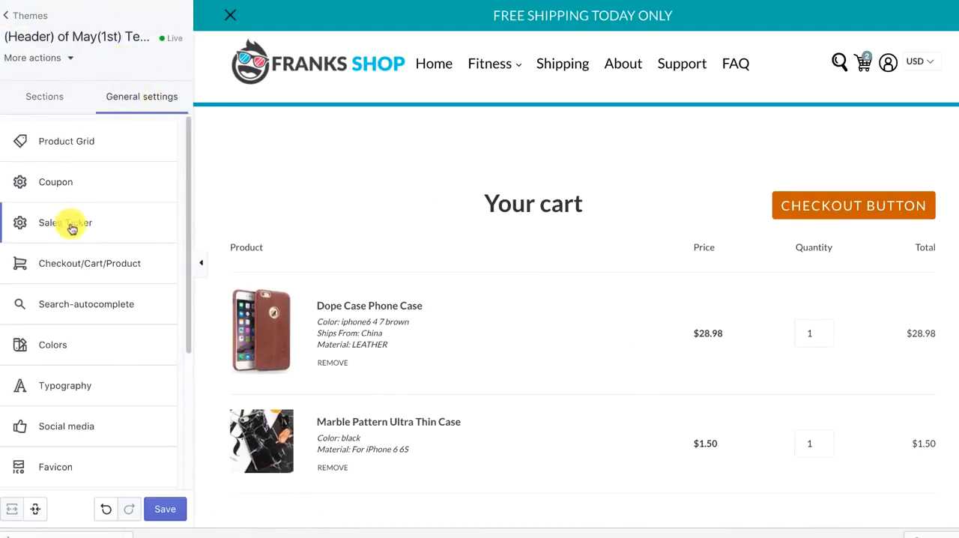
{"action": "scroll", "coordinate": [71, 225], "scroll_direction": "down", "scroll_amount": 2}
{"action": "scroll", "coordinate": [70, 220], "scroll_direction": "up", "scroll_amount": 2}
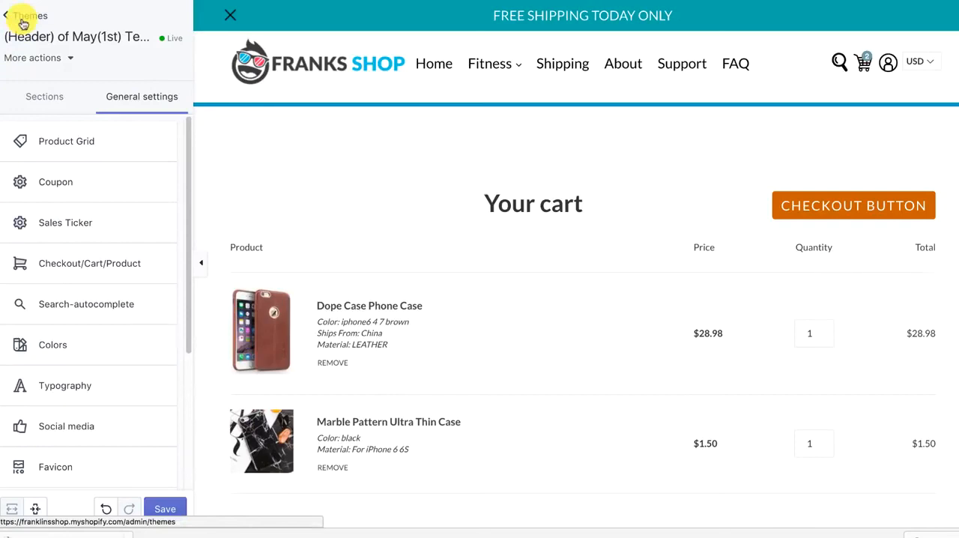
{"action": "left_click", "coordinate": [436, 66]}
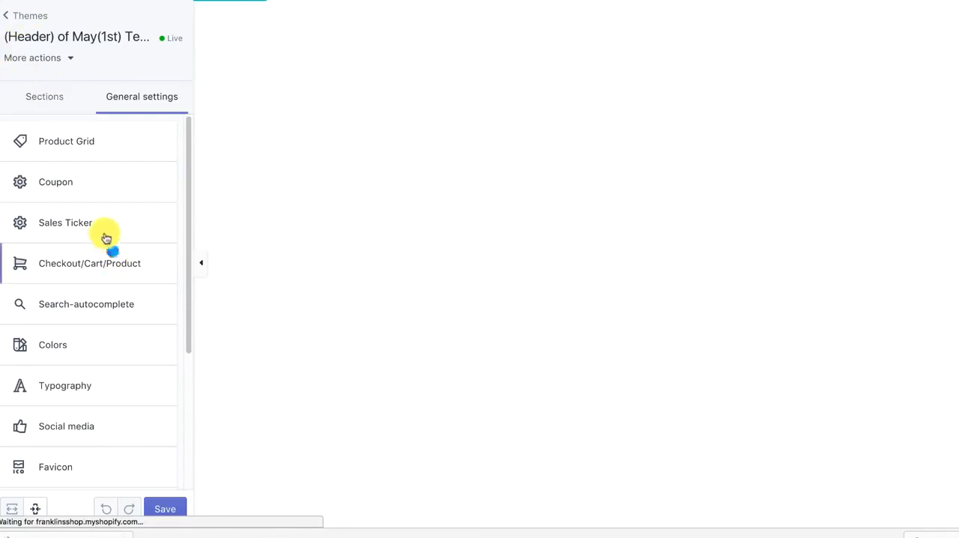
Set the Checkout/Cart/Product option to Cart Page and save the theme settings
{"action": "left_click", "coordinate": [120, 262]}
{"action": "left_click", "coordinate": [12, 95]}
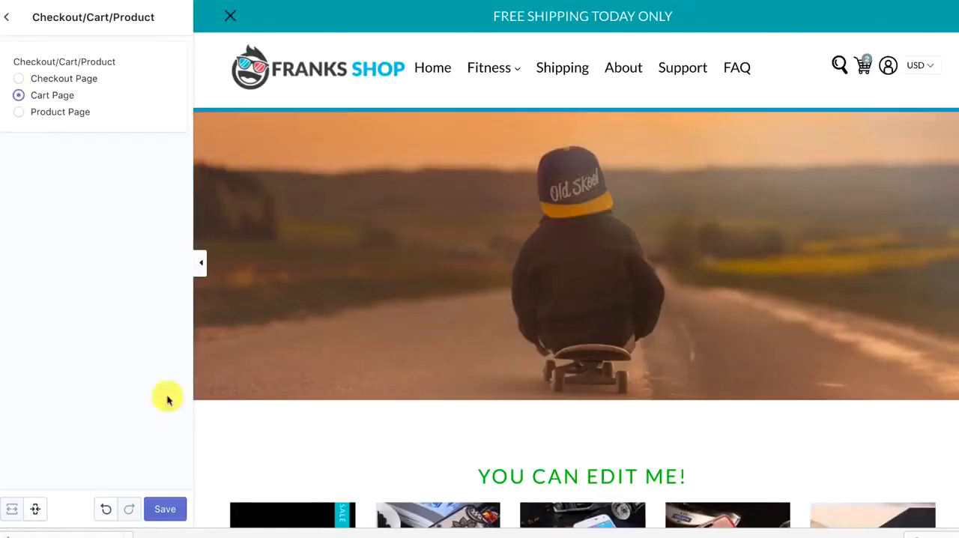
{"action": "left_click", "coordinate": [174, 511]}
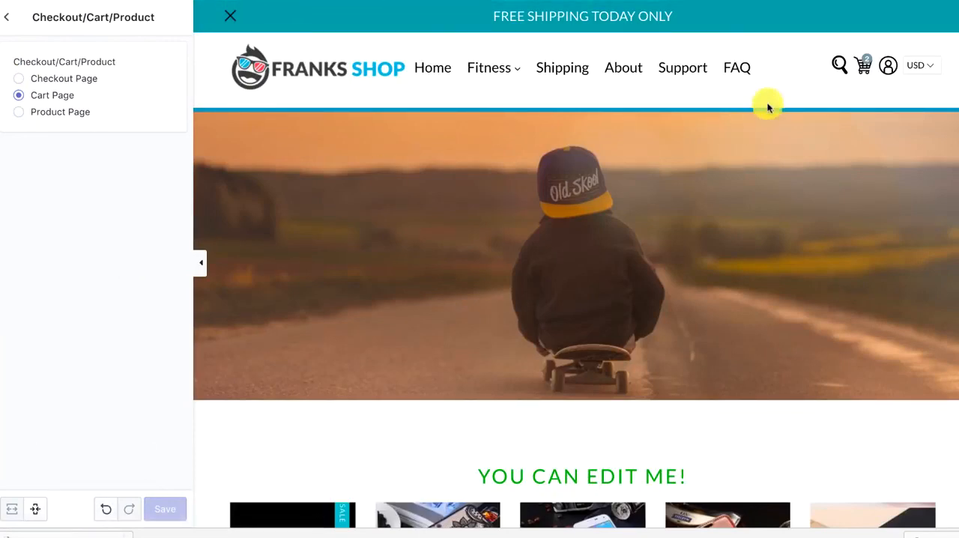
Open the 35Pcs Soft Worm Lure Carp Fishing Set from the home page preview and add it to the cart
{"action": "scroll", "coordinate": [764, 103], "scroll_direction": "down", "scroll_amount": 3}
{"action": "scroll", "coordinate": [767, 105], "scroll_direction": "down", "scroll_amount": 14}
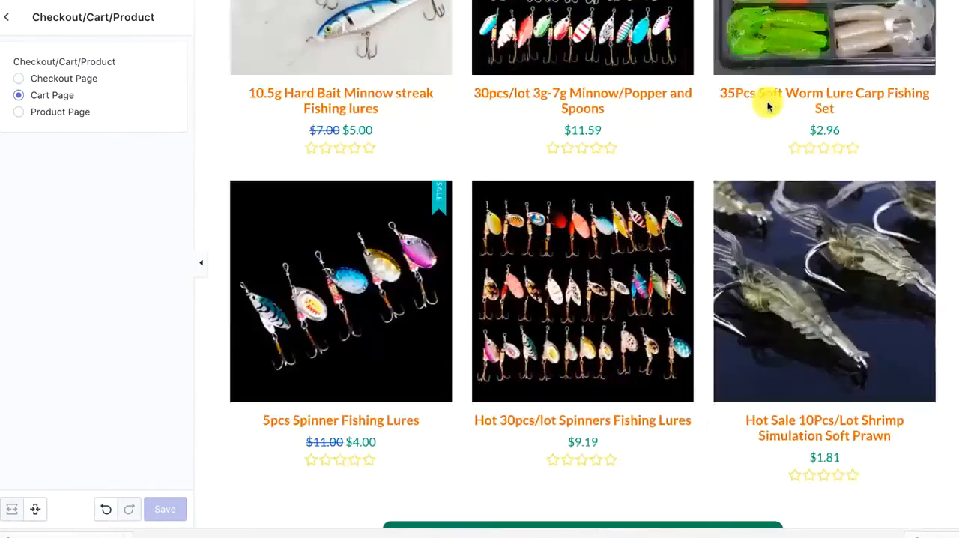
{"action": "left_click", "coordinate": [820, 59]}
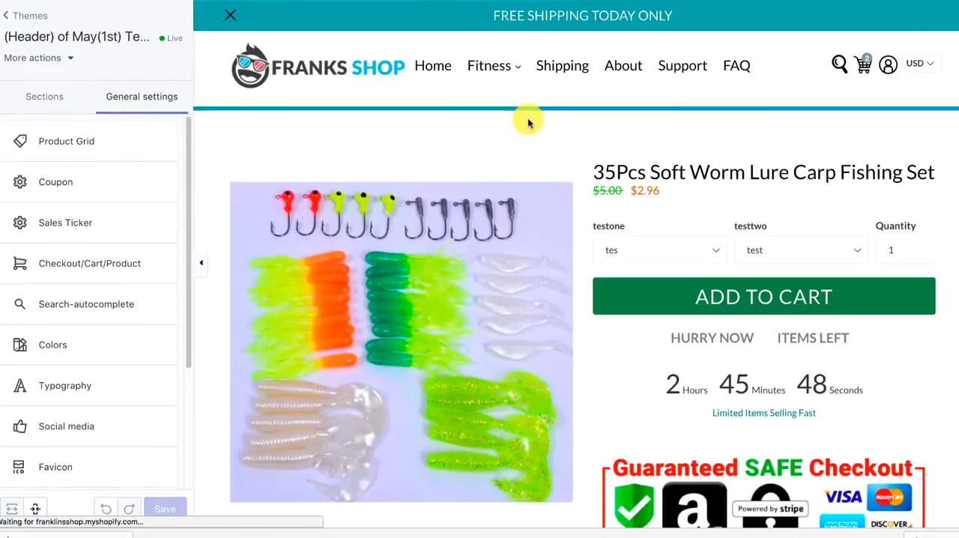
{"action": "left_click", "coordinate": [723, 292]}
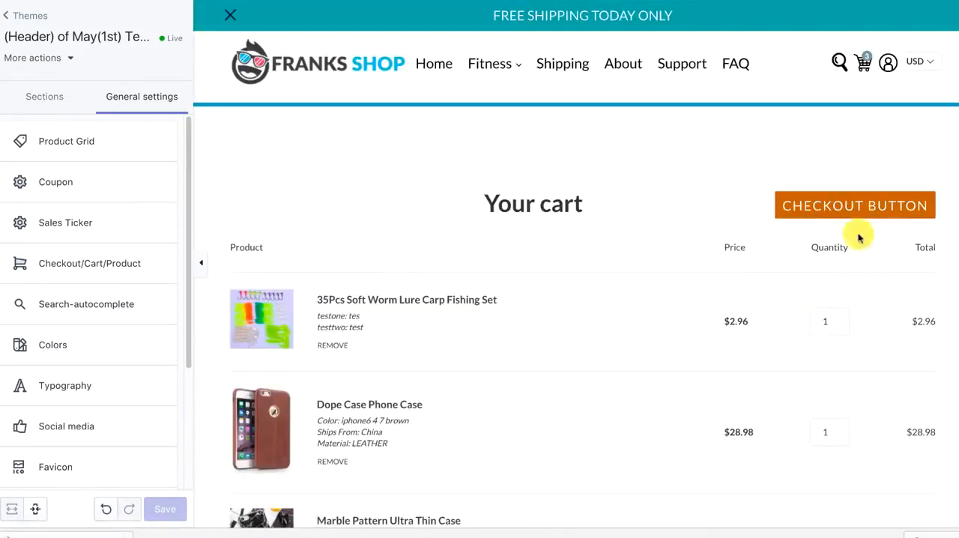
Start checkout from the cart preview to show the Related Products upsell popup, and dismiss the popup
{"action": "scroll", "coordinate": [866, 307], "scroll_direction": "down", "scroll_amount": 3}
{"action": "left_click", "coordinate": [894, 440]}
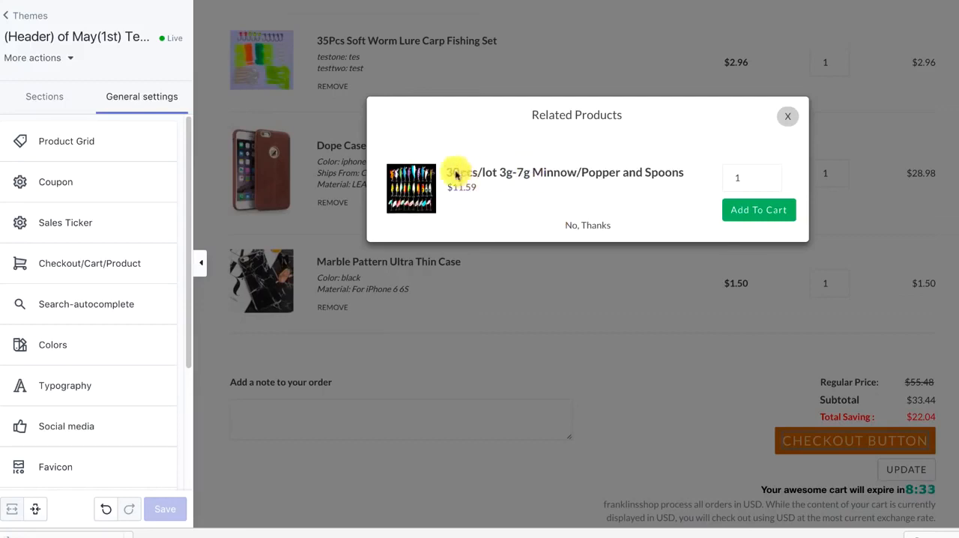
{"action": "left_click", "coordinate": [780, 213]}
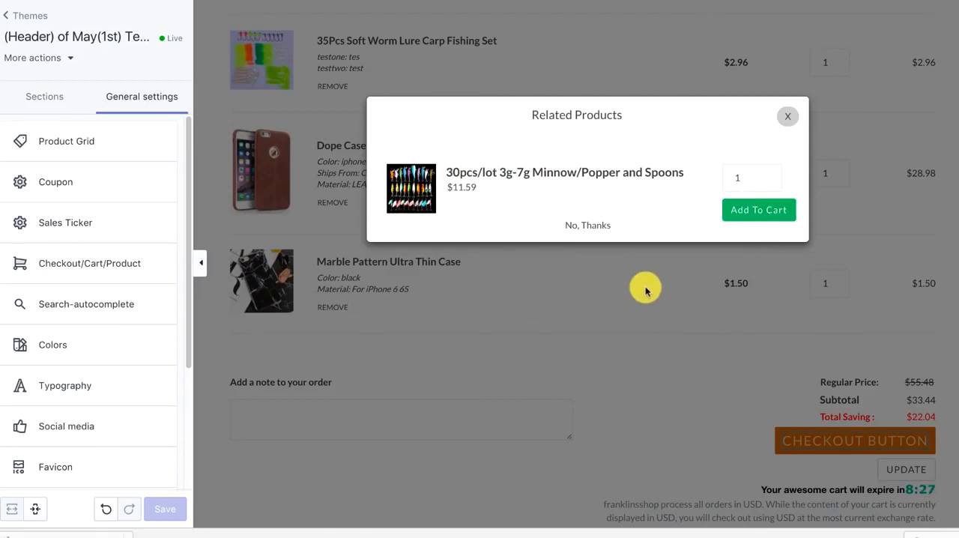
{"action": "left_click", "coordinate": [646, 291]}
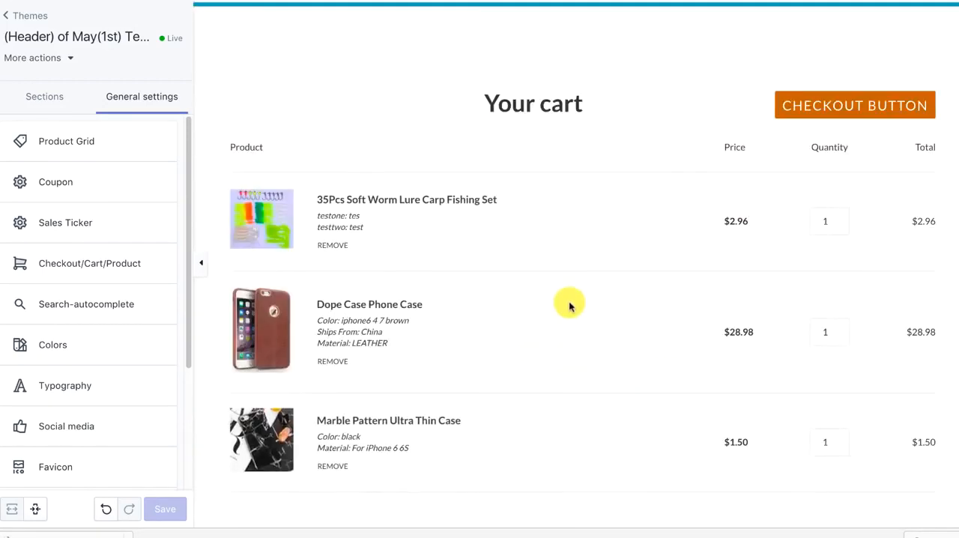